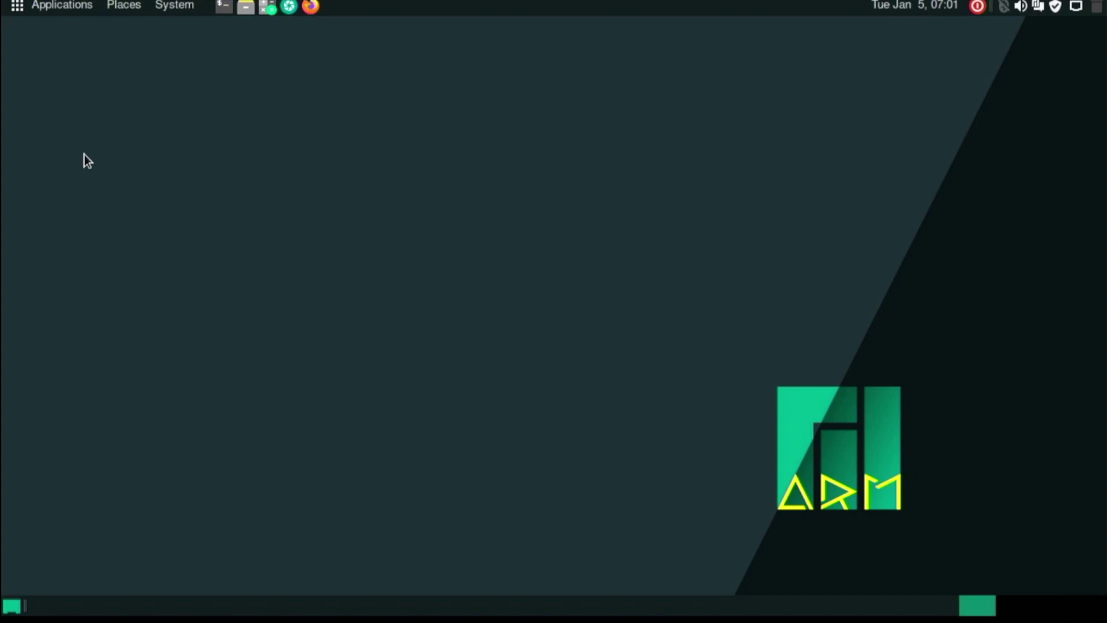
In Firefox, go through Editions > ARM to the Raspberry Pi 4 Minimal download page, then close the browser.
click(311, 7)
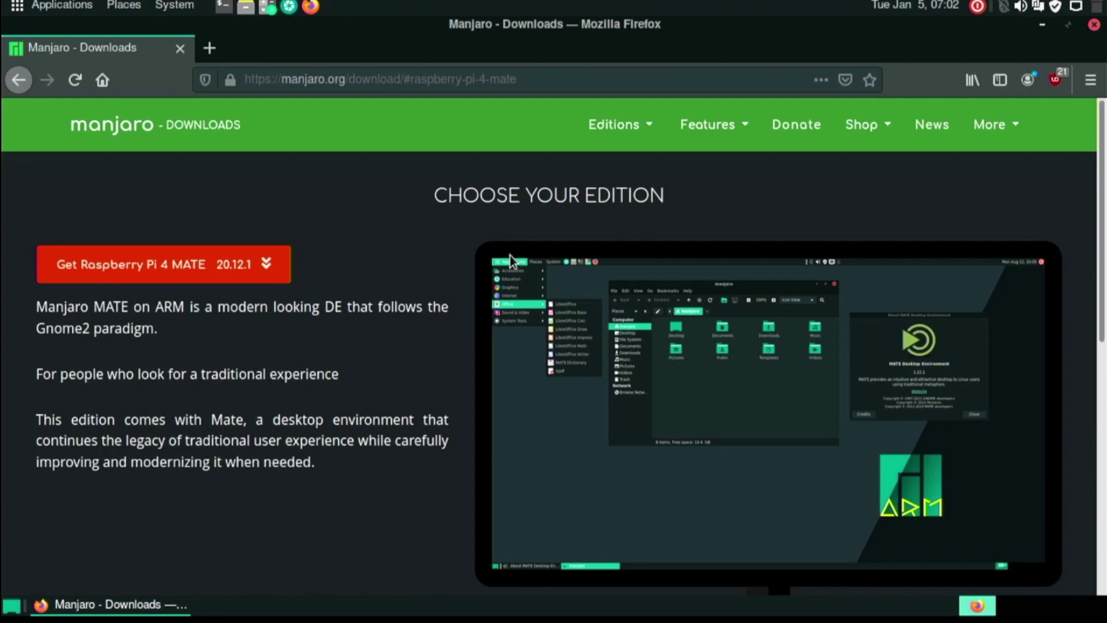
click(619, 131)
mouse_move(621, 231)
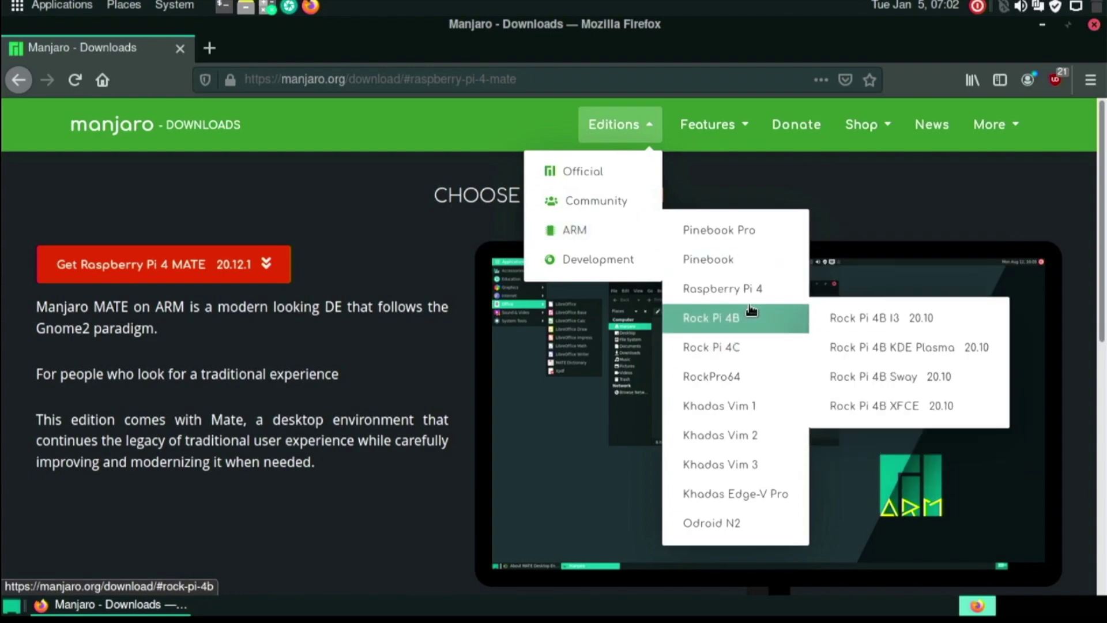
mouse_move(749, 288)
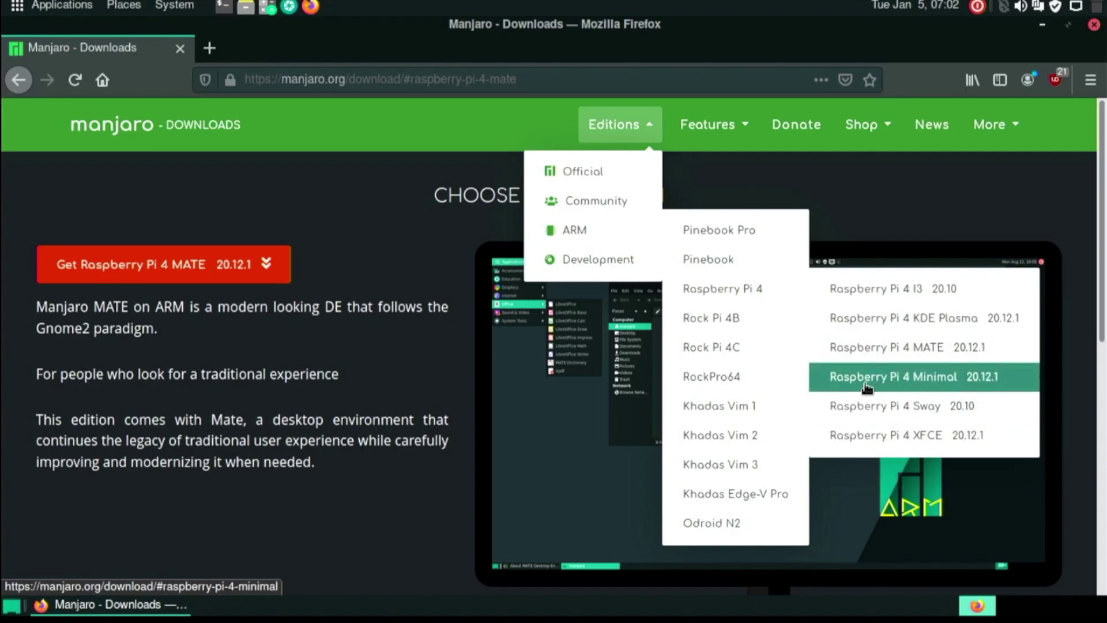
click(904, 391)
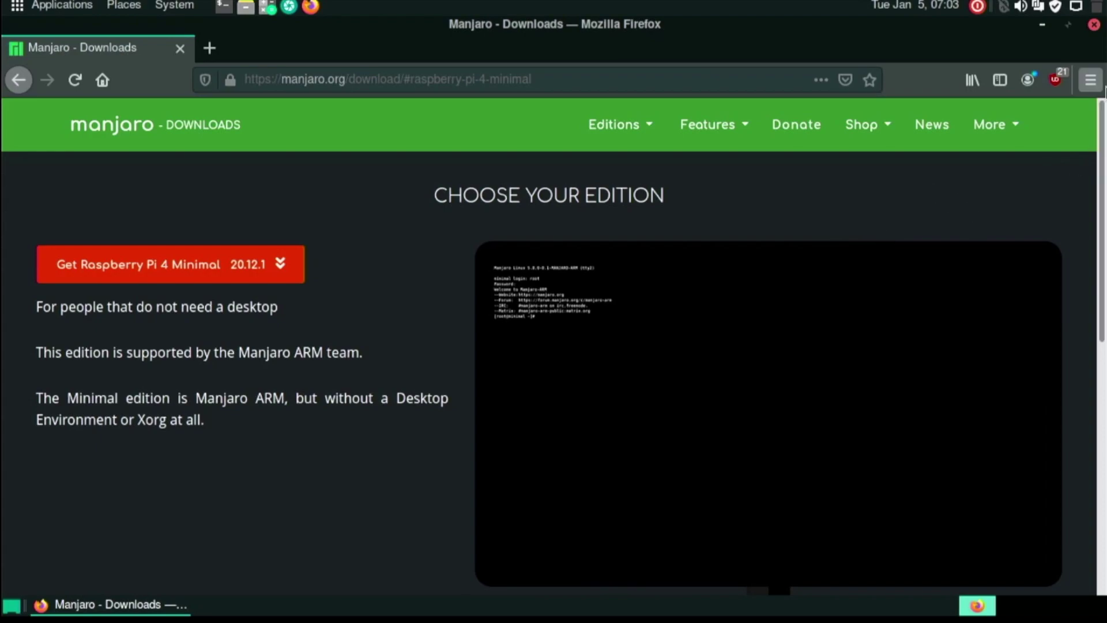
click(1094, 26)
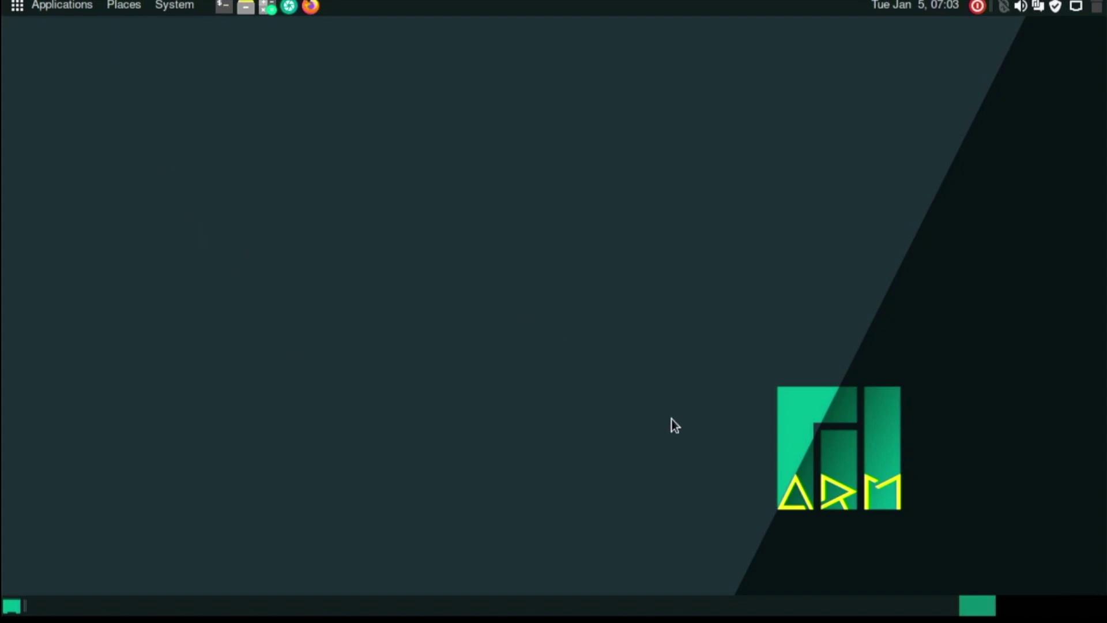
Right-click the empty ARM-logo wallpaper to bring up the desktop context menu.
right_click(660, 363)
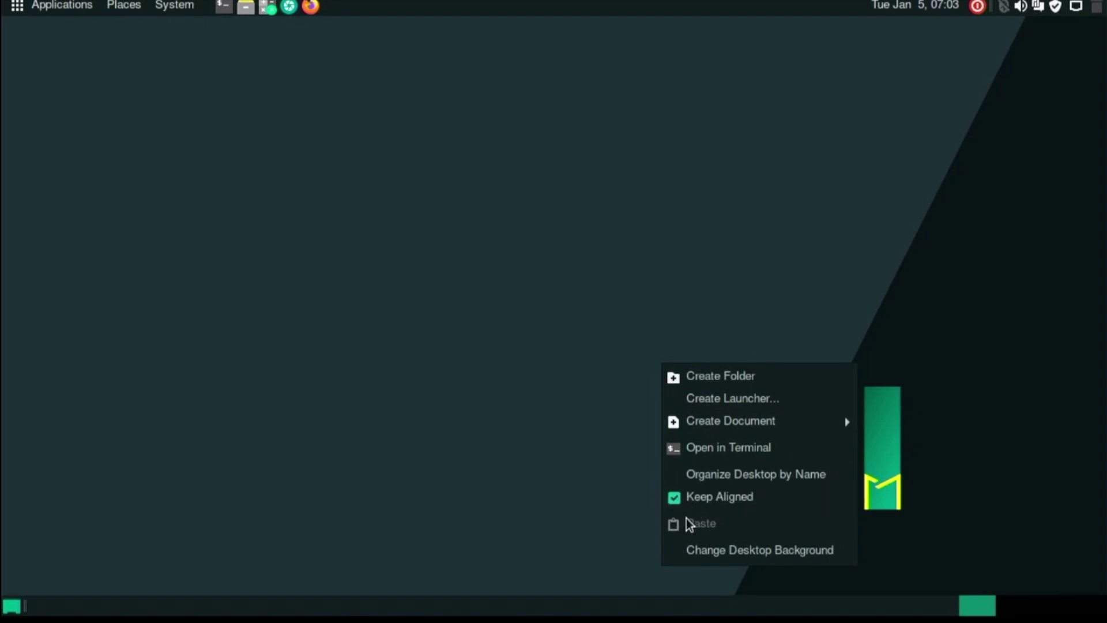
click(686, 548)
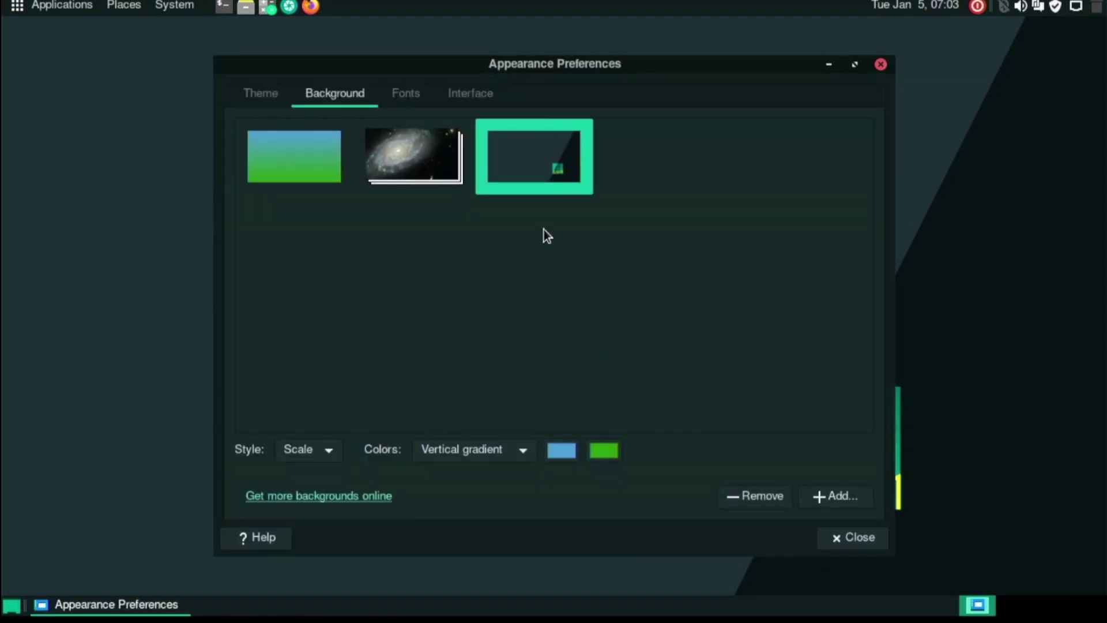
click(448, 160)
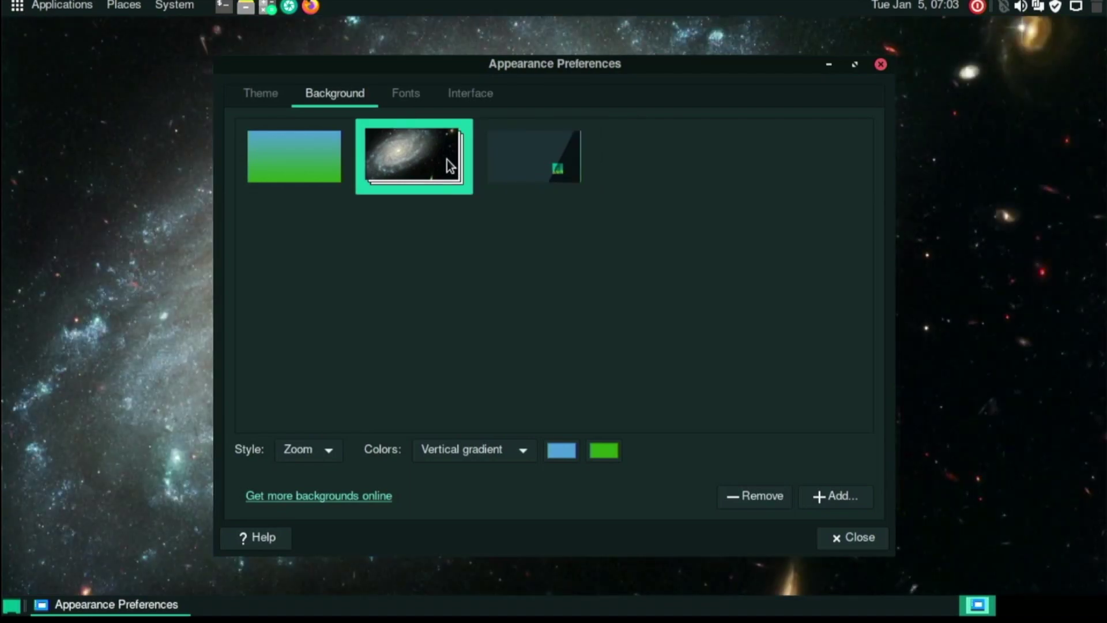
click(316, 144)
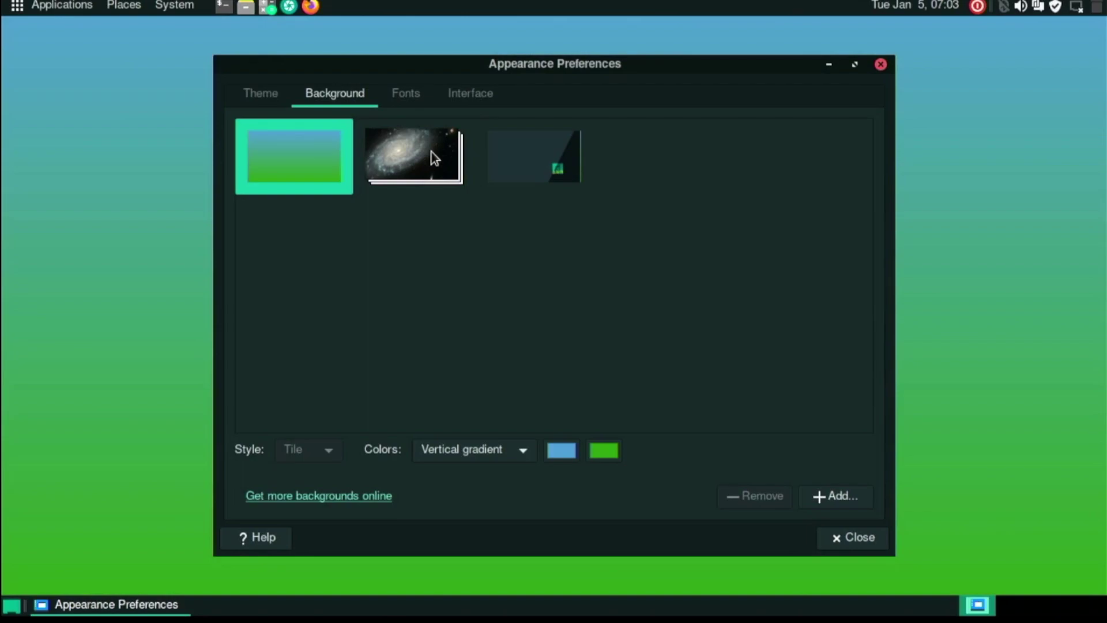
click(511, 169)
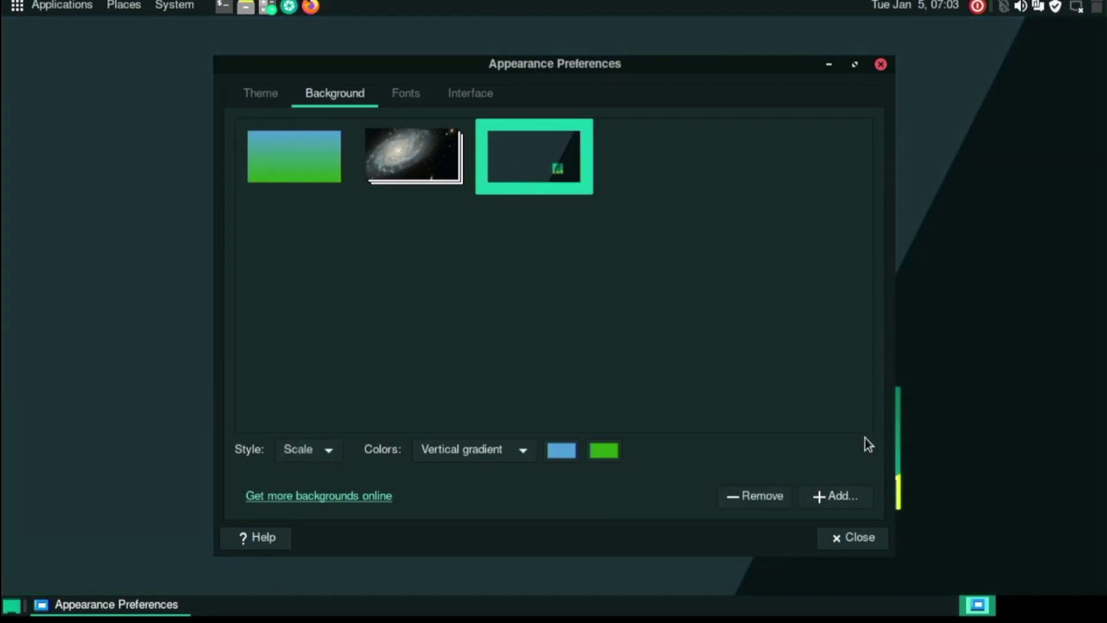
click(839, 544)
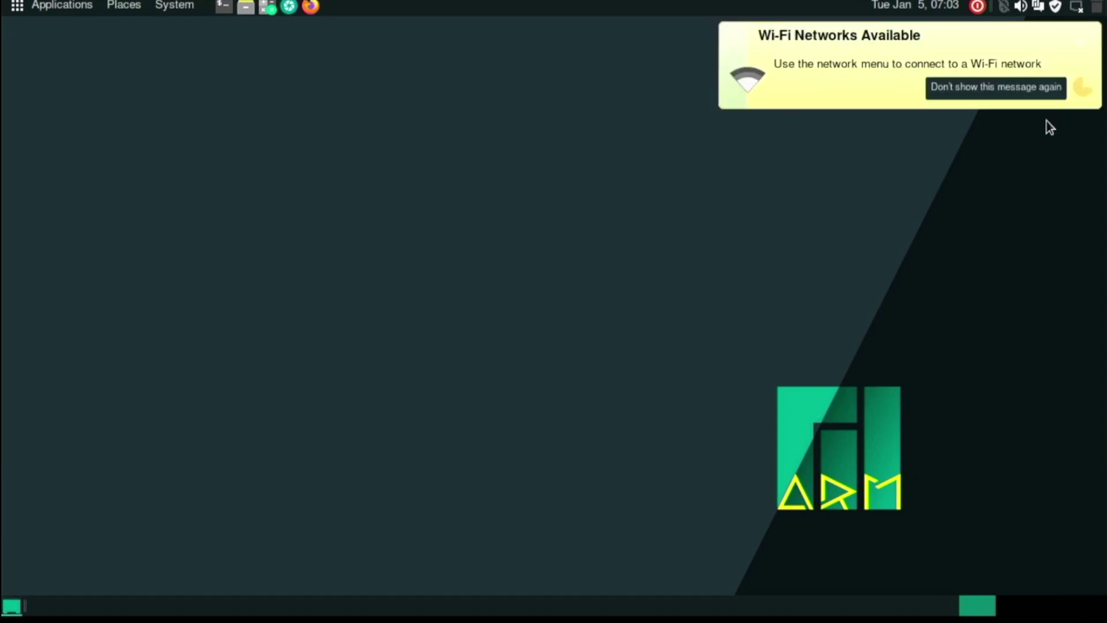
Dismiss the Wi-Fi notice and check the network menu, confirming Wired connection 1 is connected.
click(1091, 87)
click(1080, 10)
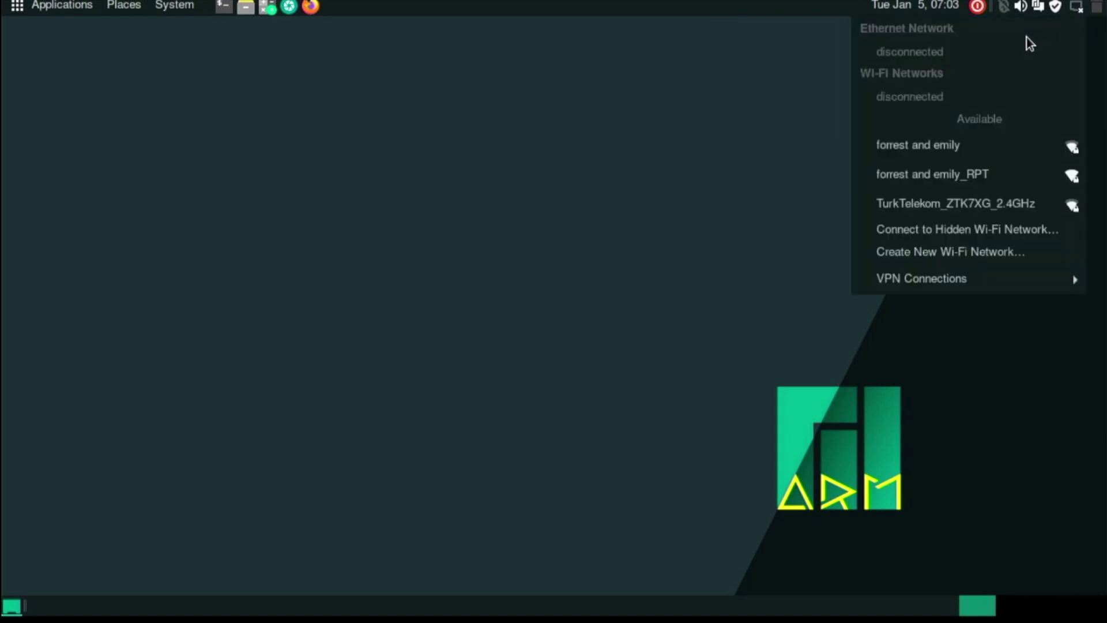
click(740, 170)
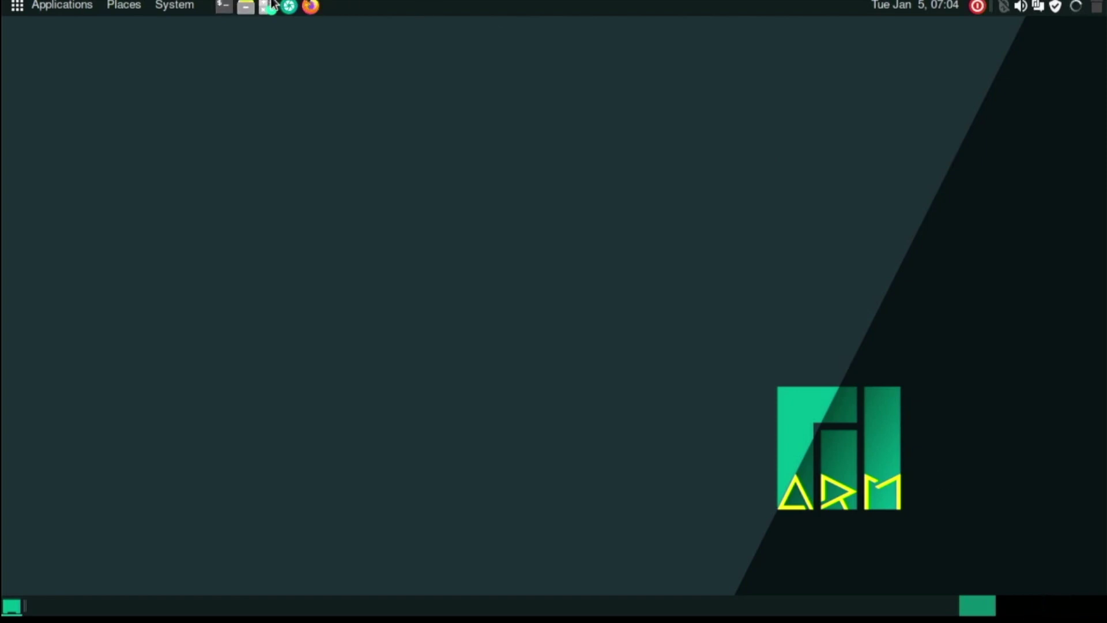
Open a MATE Terminal, dismiss the connection notice, and move the terminal toward the right.
click(224, 7)
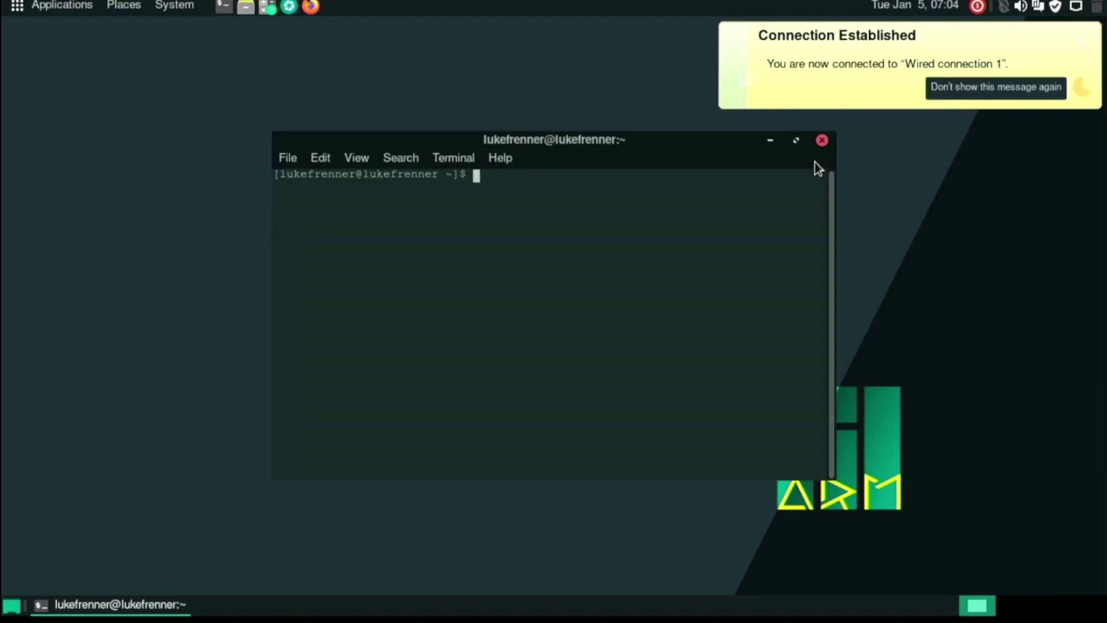
click(946, 87)
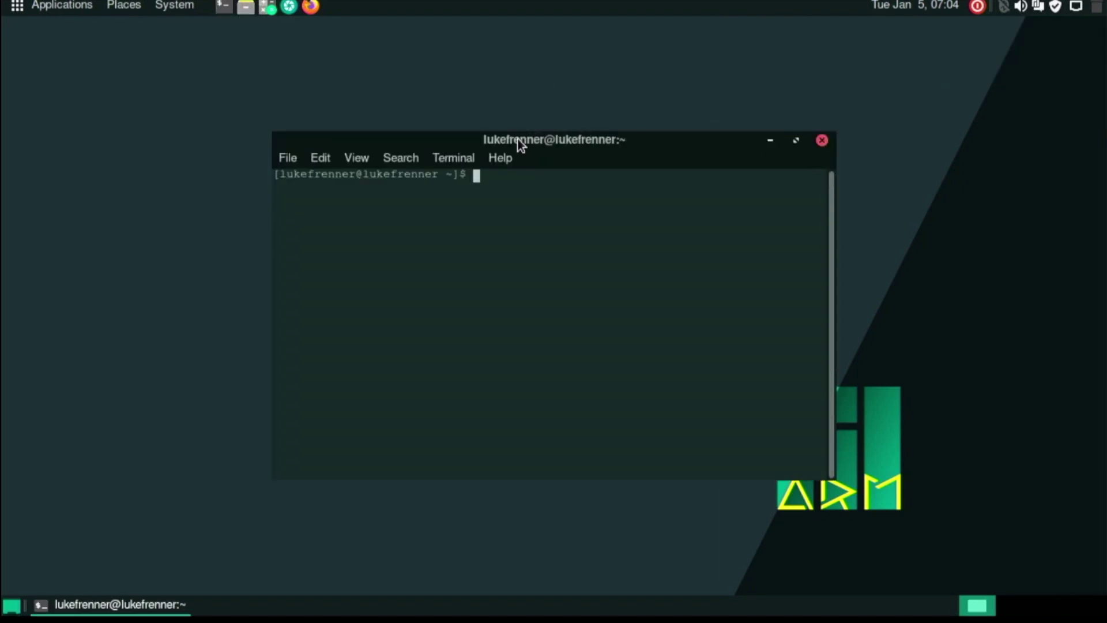
drag(517, 139, 651, 176)
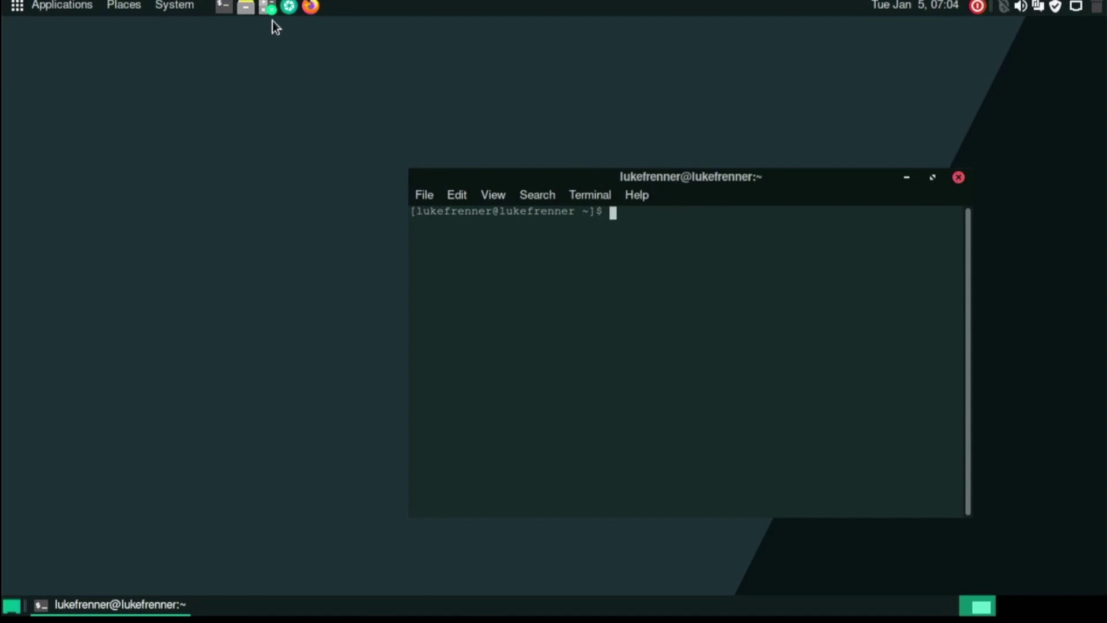
Briefly open and close the home folder in the file manager, then bring up Take Screenshot.
click(244, 7)
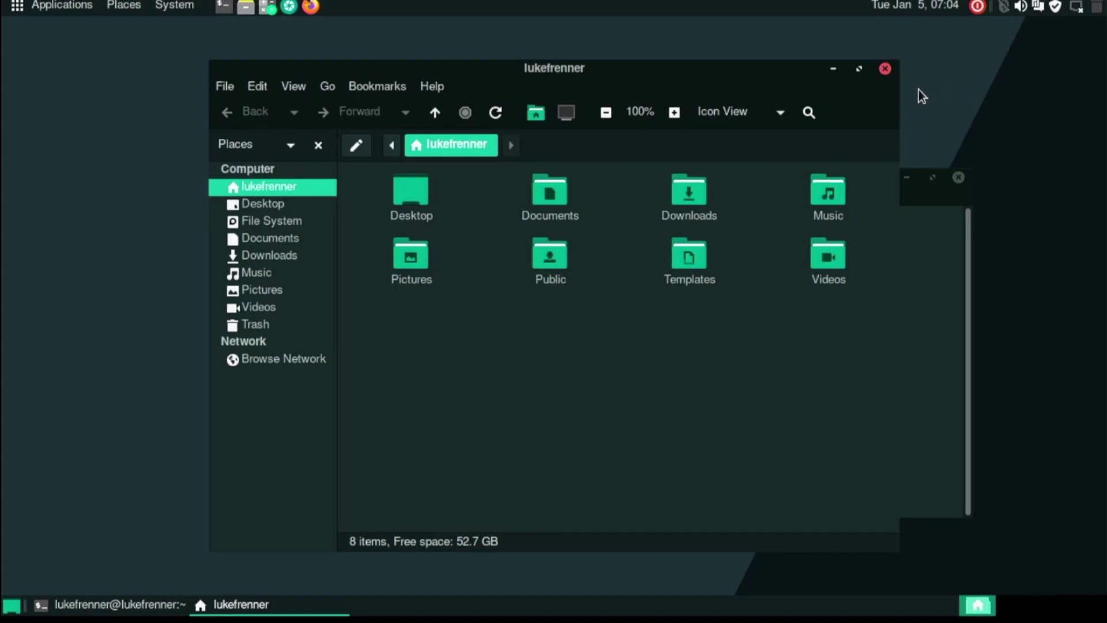
click(885, 69)
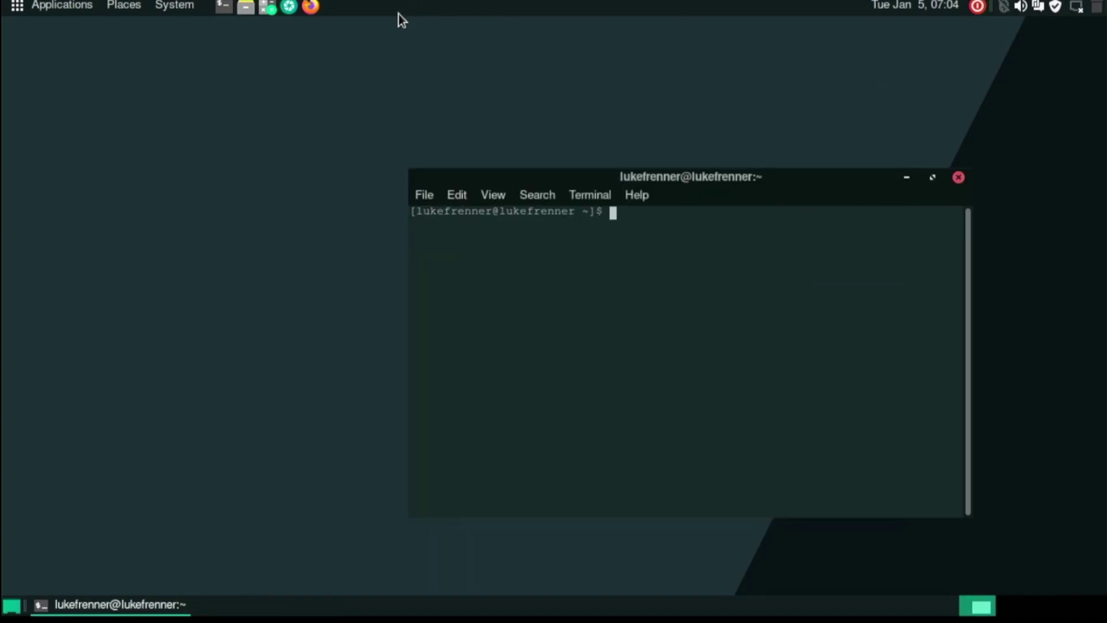
click(282, 10)
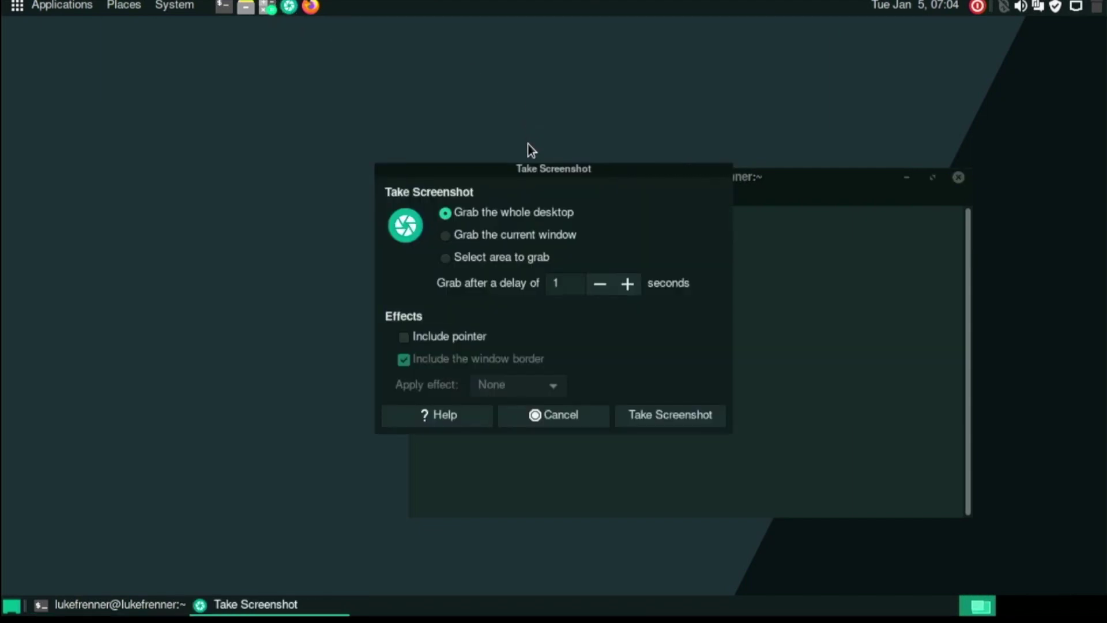
drag(525, 169, 390, 123)
click(402, 191)
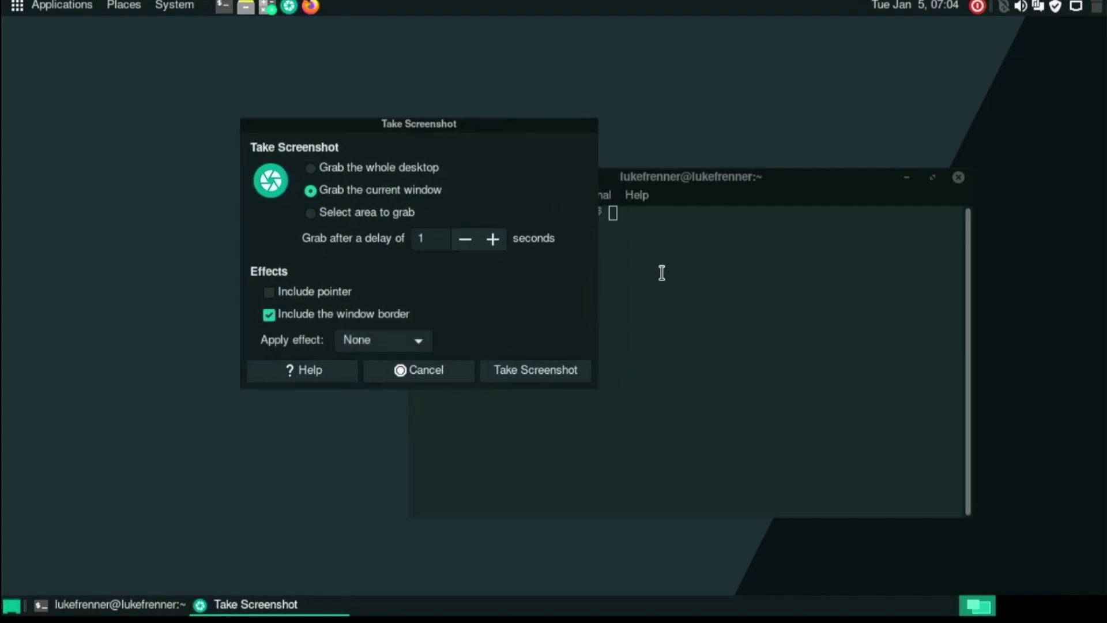
click(529, 369)
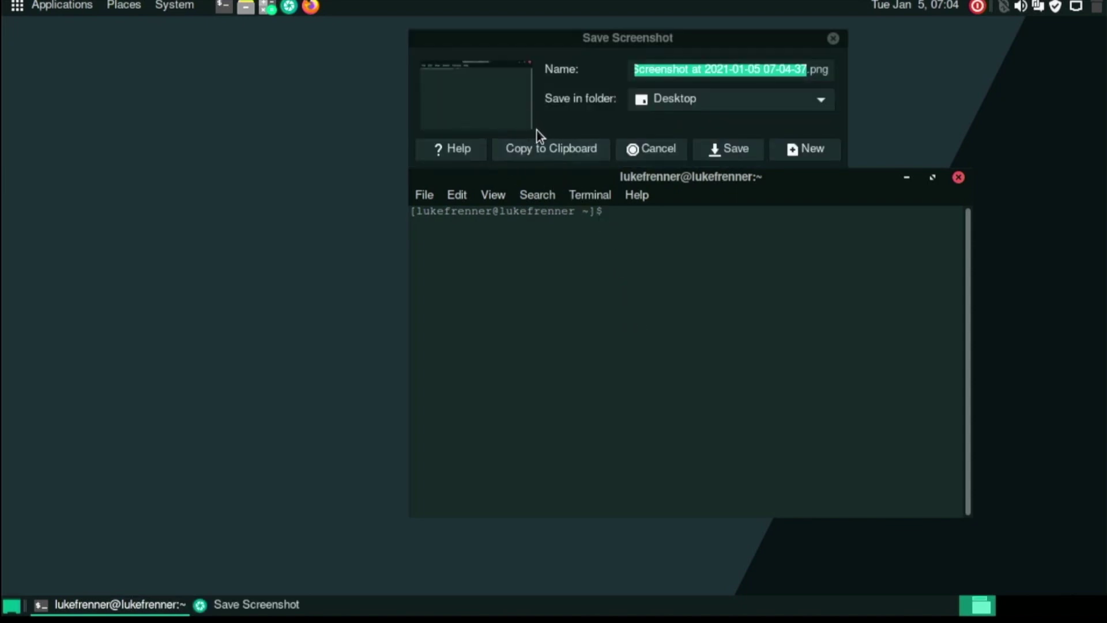
click(483, 61)
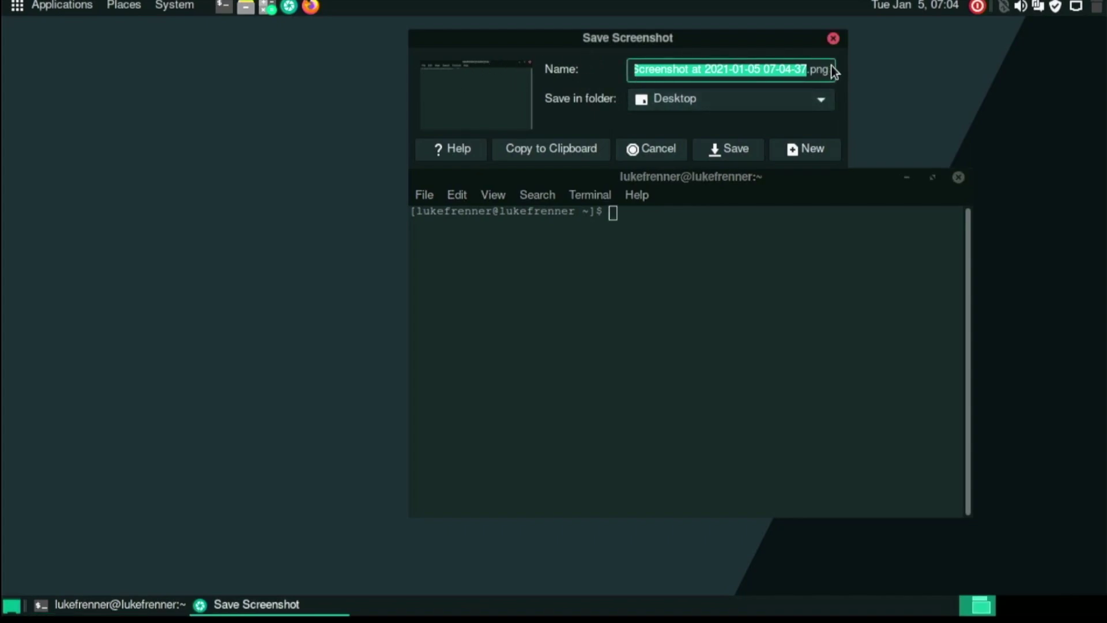
click(832, 39)
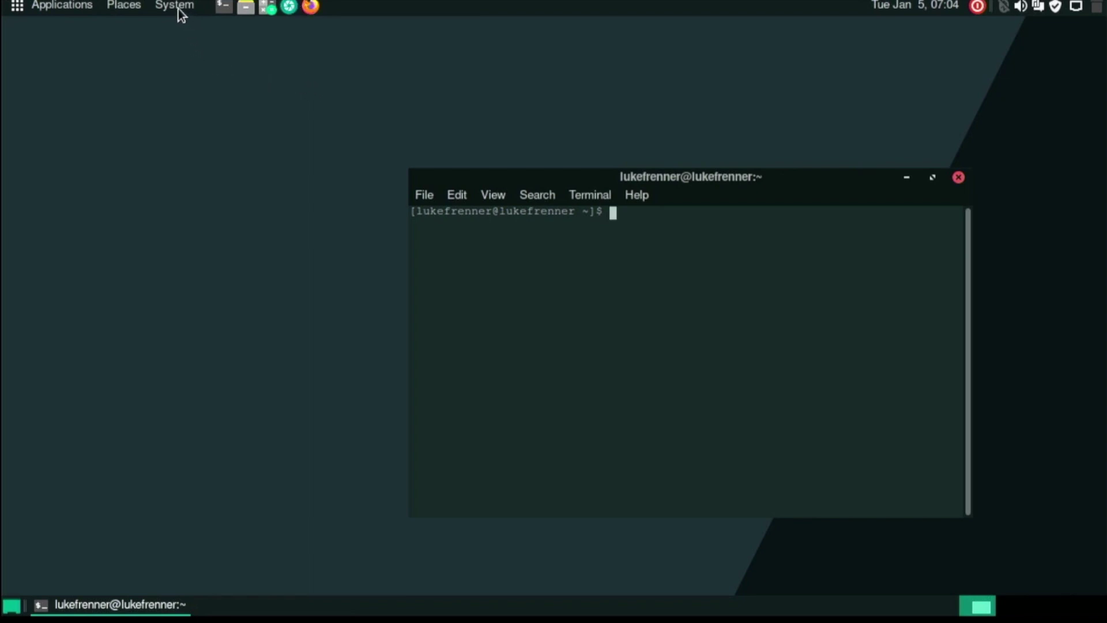
Open About MATE from the applications menu, check the 1.24.1 version, then close it.
click(83, 7)
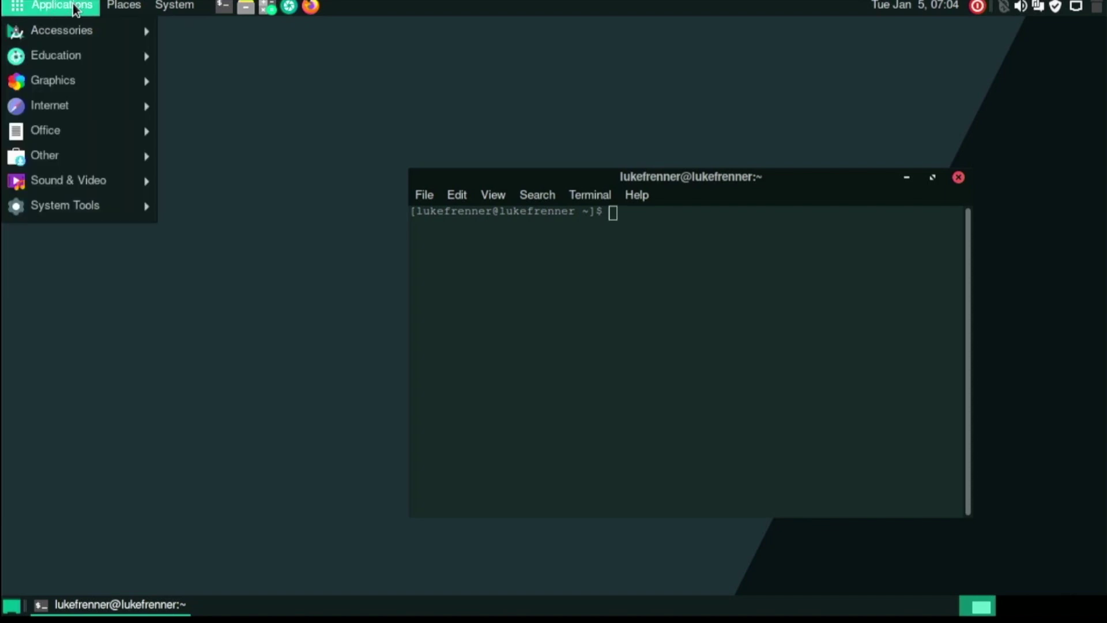
mouse_move(123, 11)
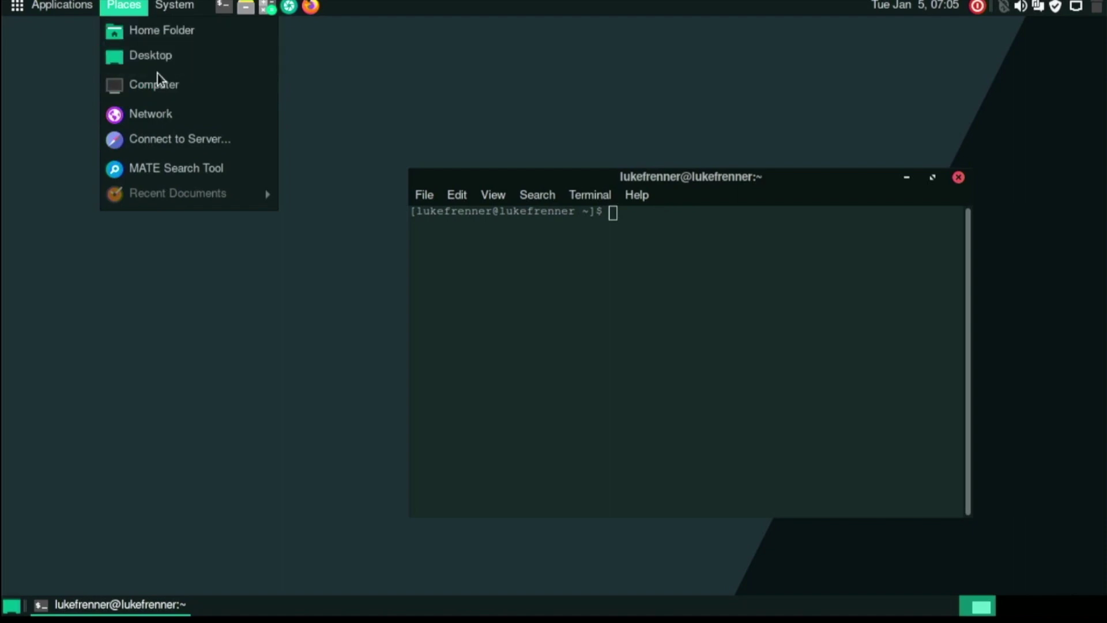
mouse_move(172, 6)
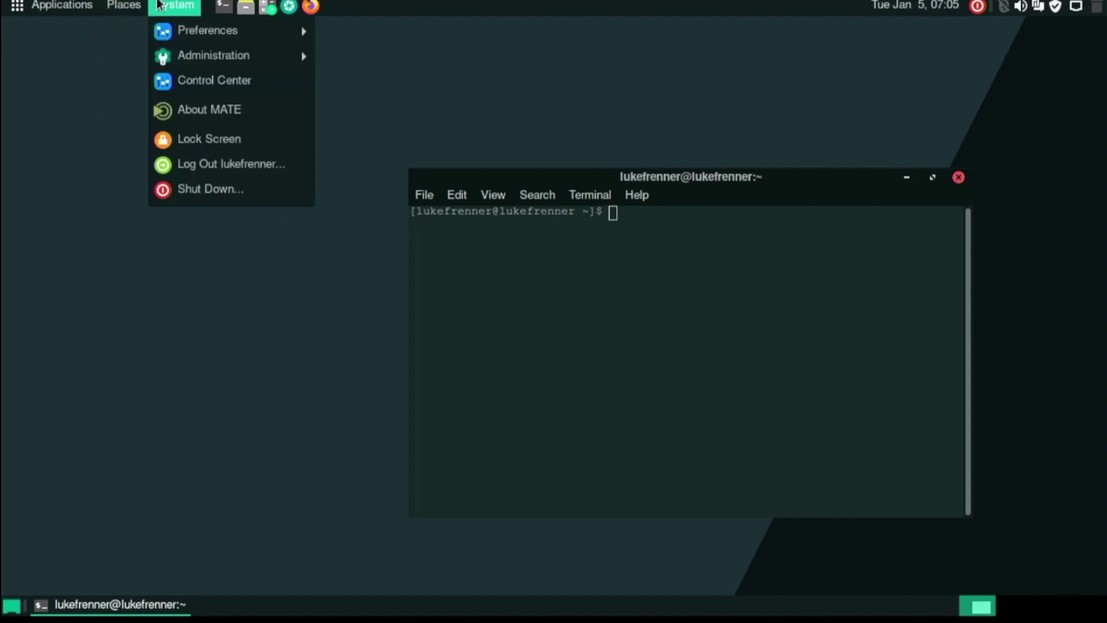
mouse_move(178, 35)
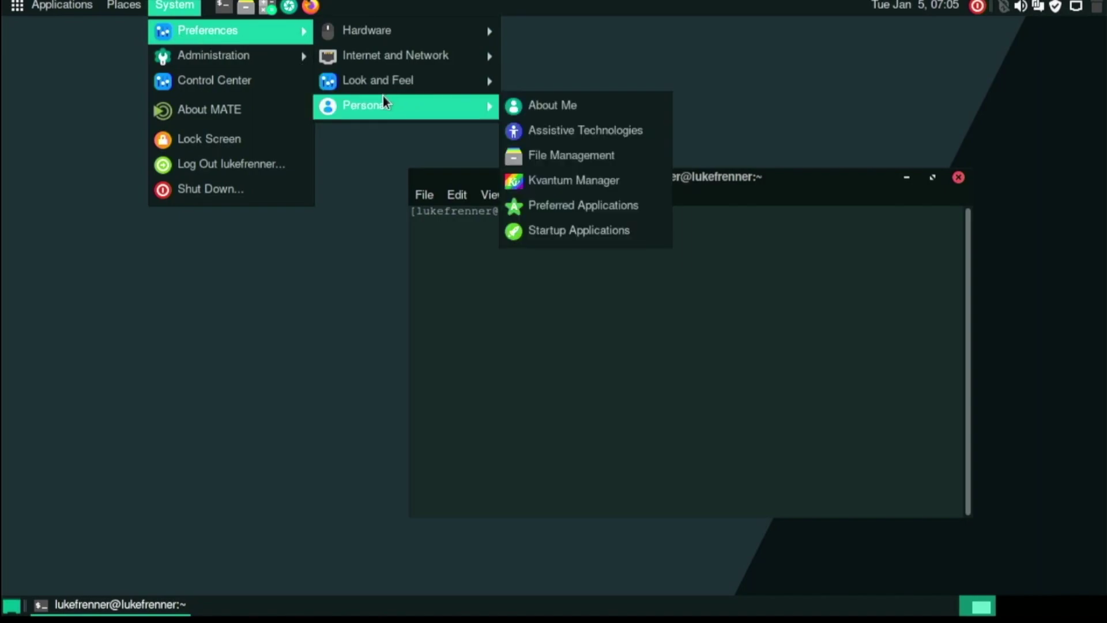
mouse_move(285, 46)
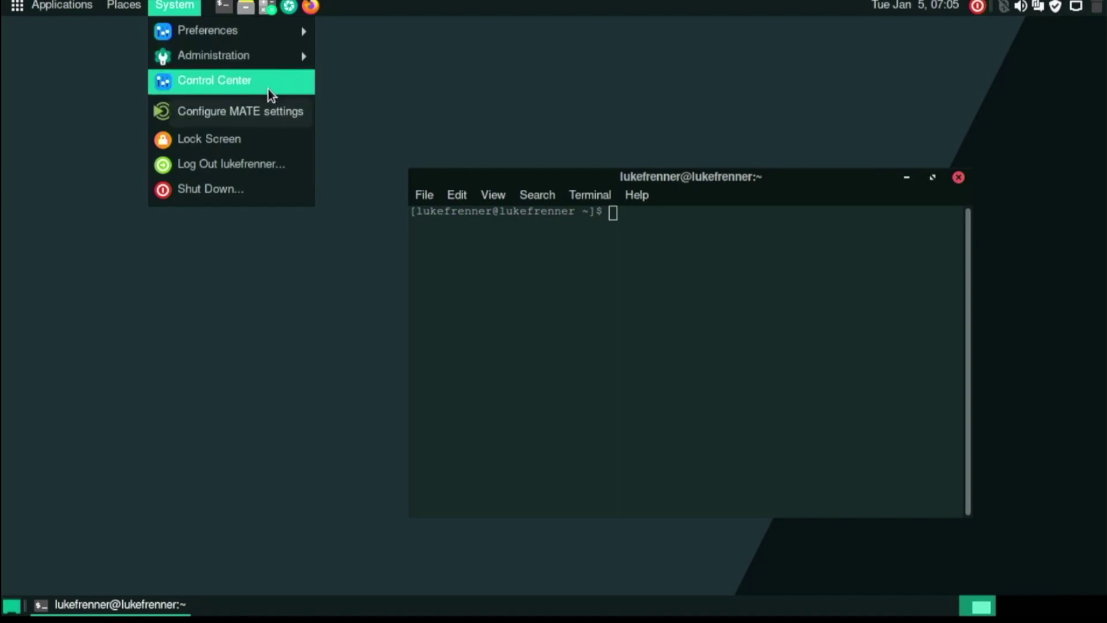
click(236, 109)
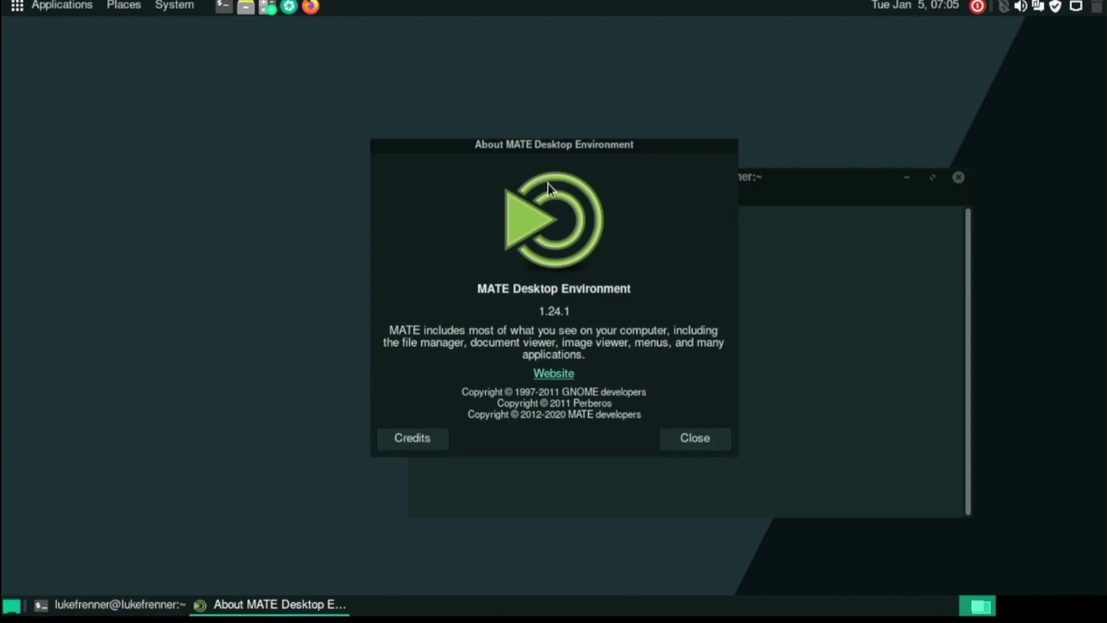
drag(579, 312, 531, 311)
click(513, 311)
click(704, 433)
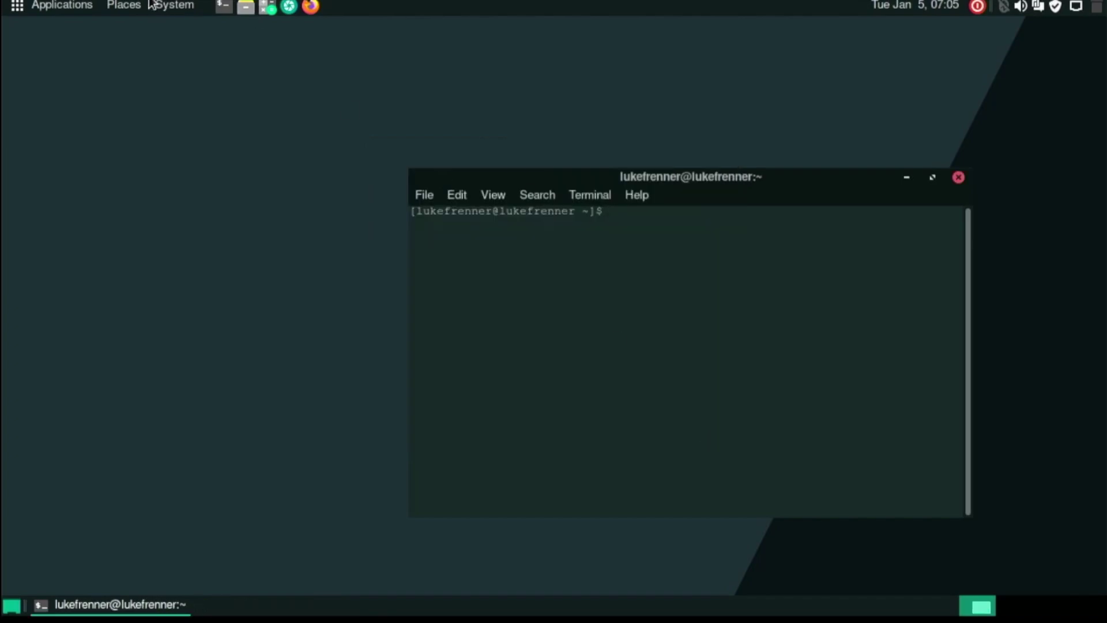
click(721, 141)
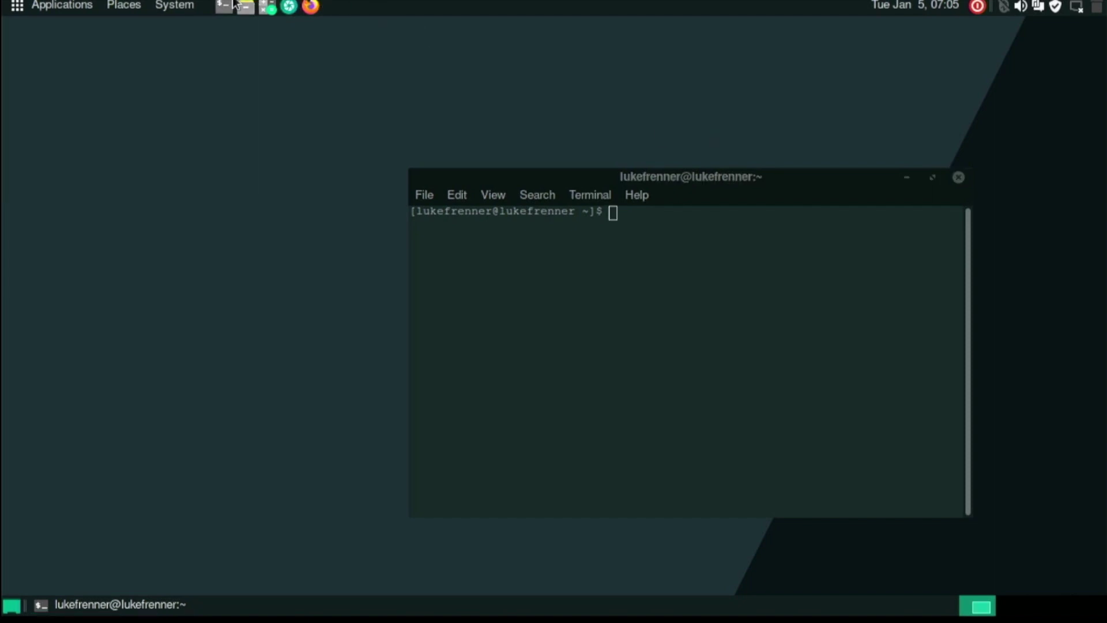
click(194, 5)
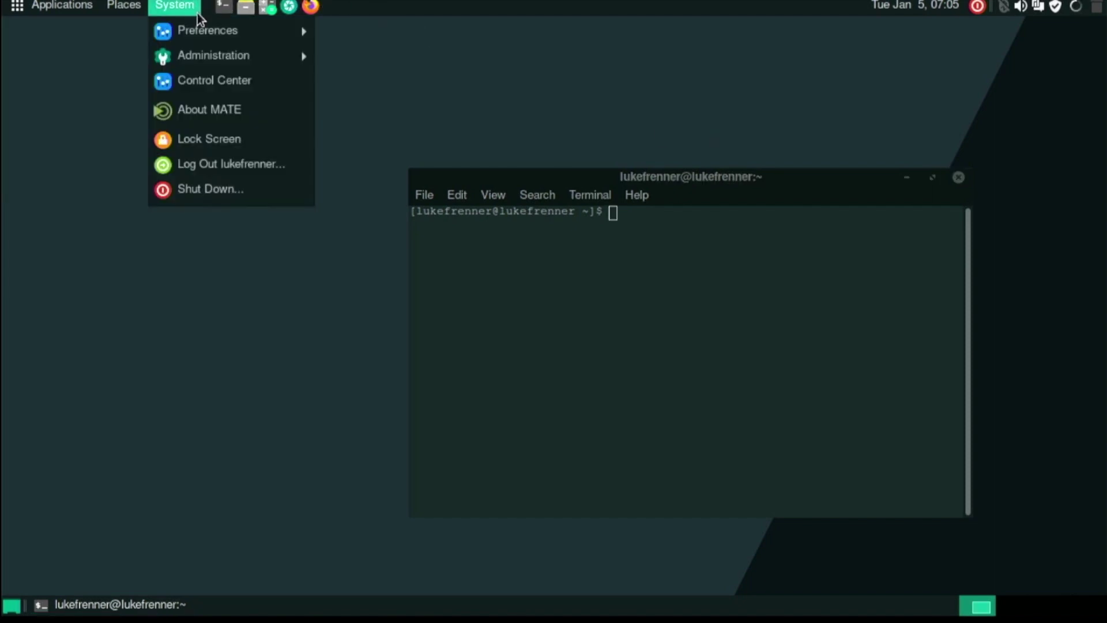
click(213, 81)
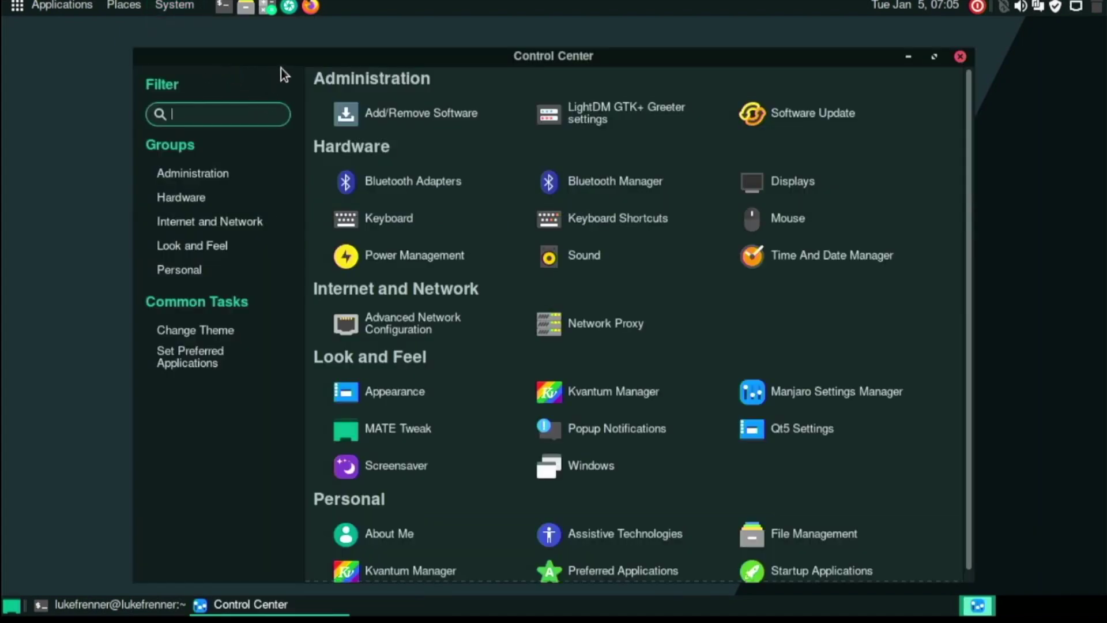
scroll(601, 282, down, 1)
scroll(611, 307, up, 1)
click(601, 383)
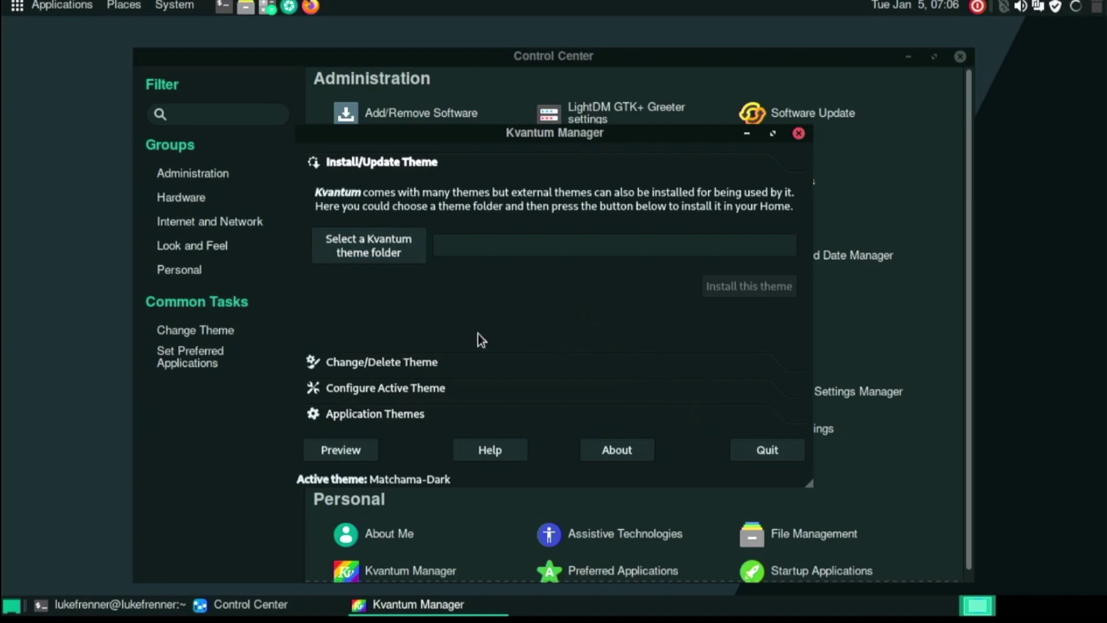
click(766, 455)
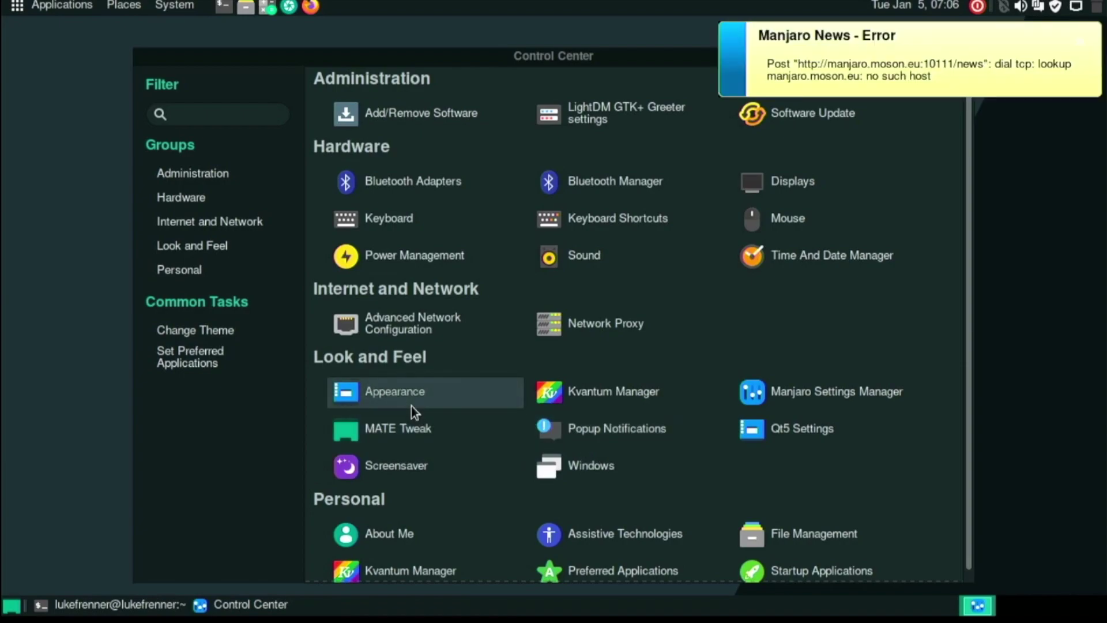
click(1049, 84)
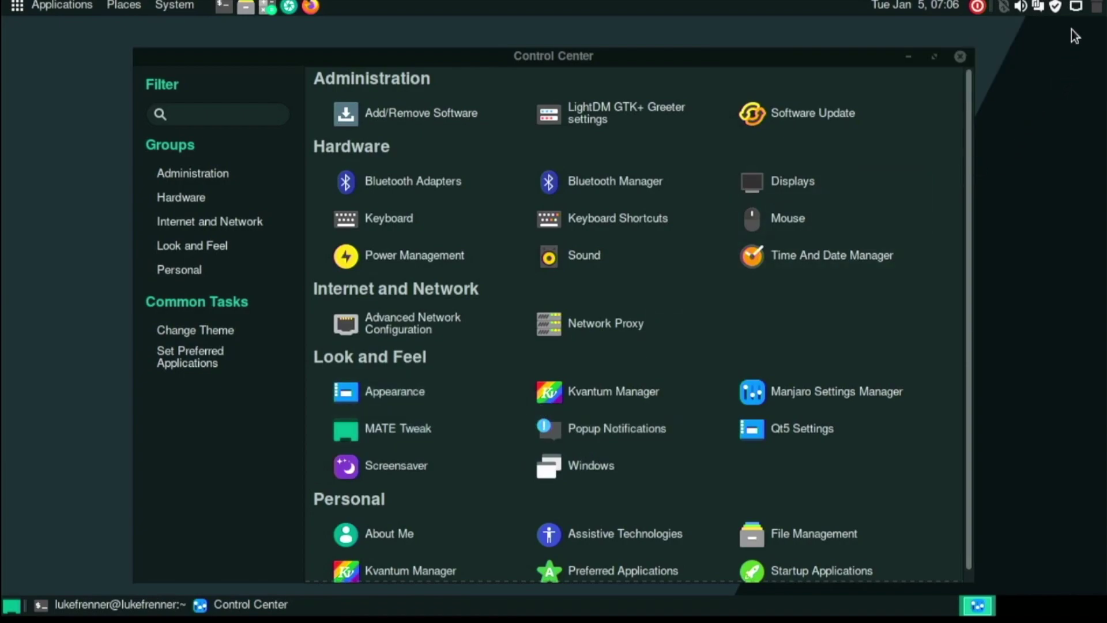
scroll(569, 345, down, 1)
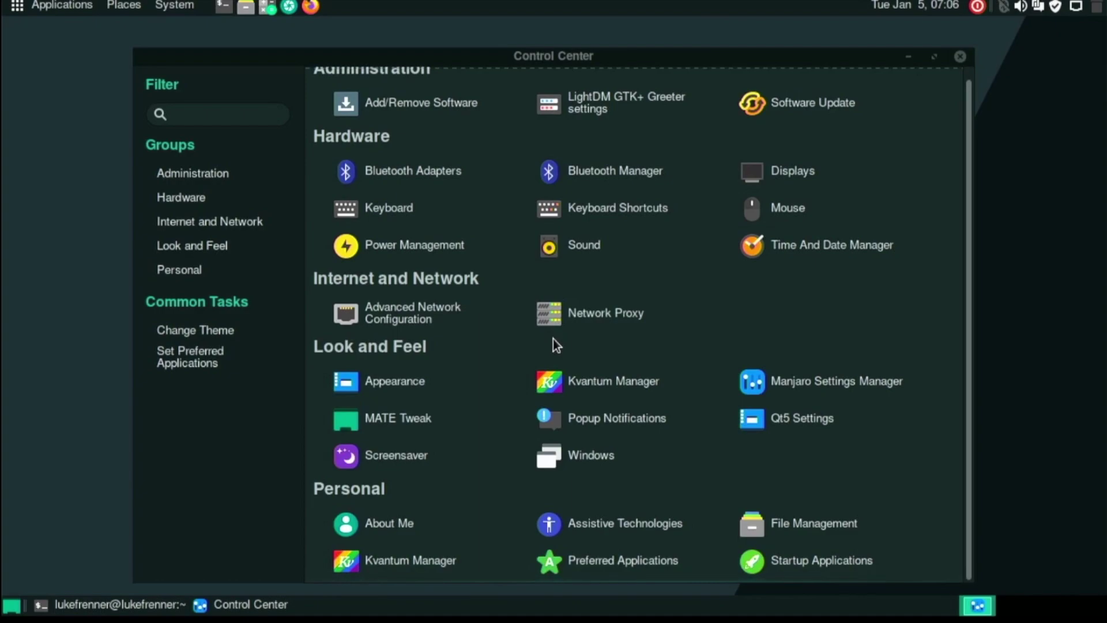
scroll(552, 339, up, 1)
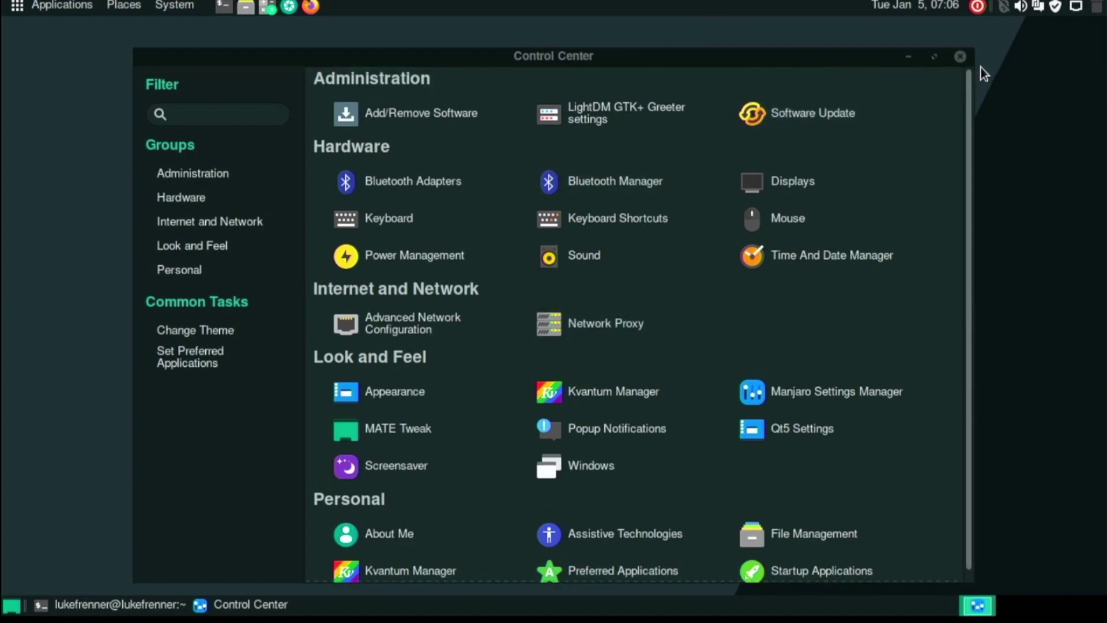
click(960, 57)
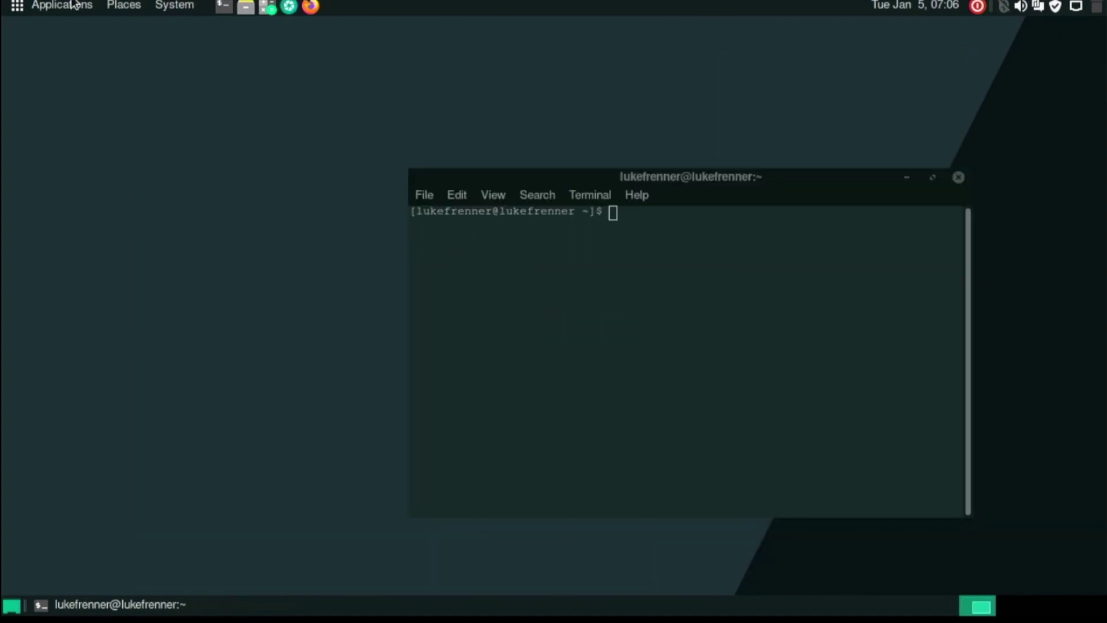
click(5, 6)
Launch the MATE Search Tool from Applications > Accessories and close the terminal window.
mouse_move(25, 31)
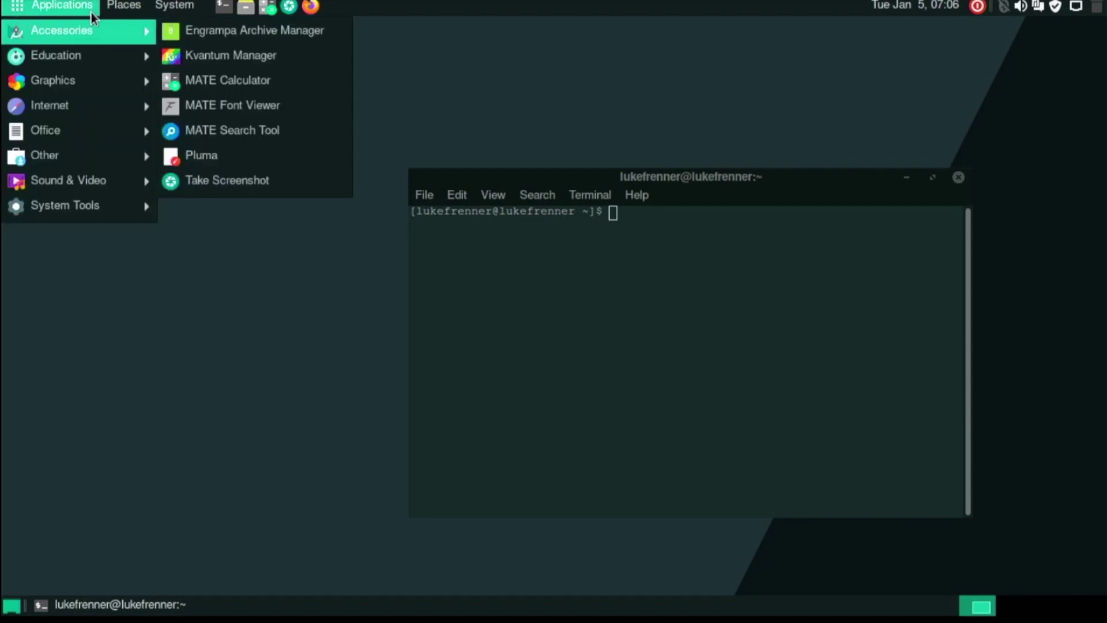
click(174, 4)
click(26, 4)
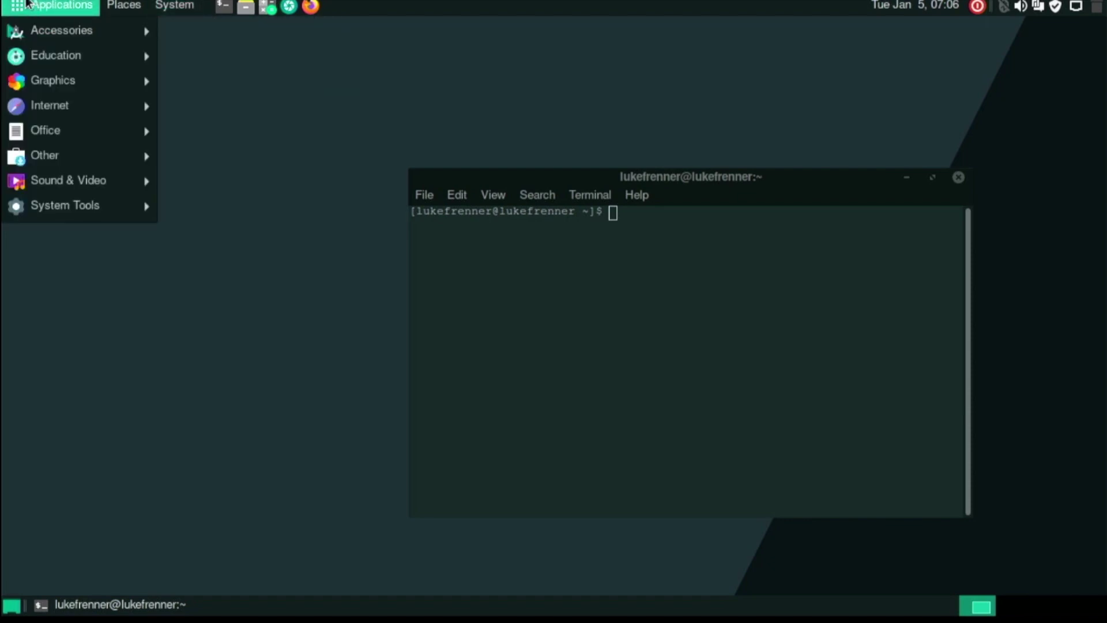
mouse_move(26, 36)
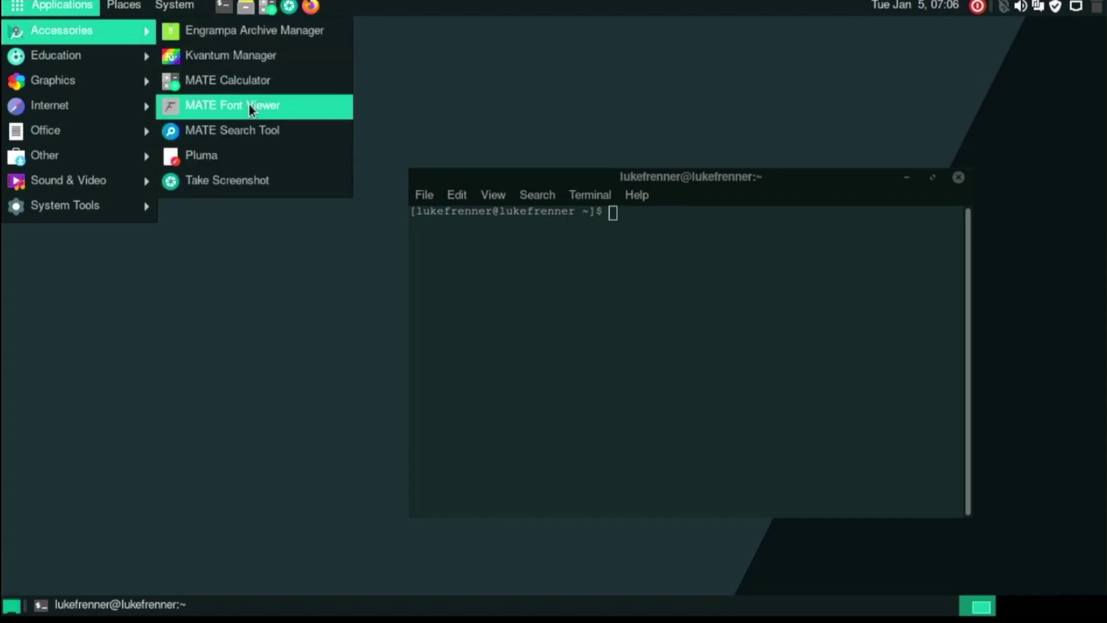
click(211, 137)
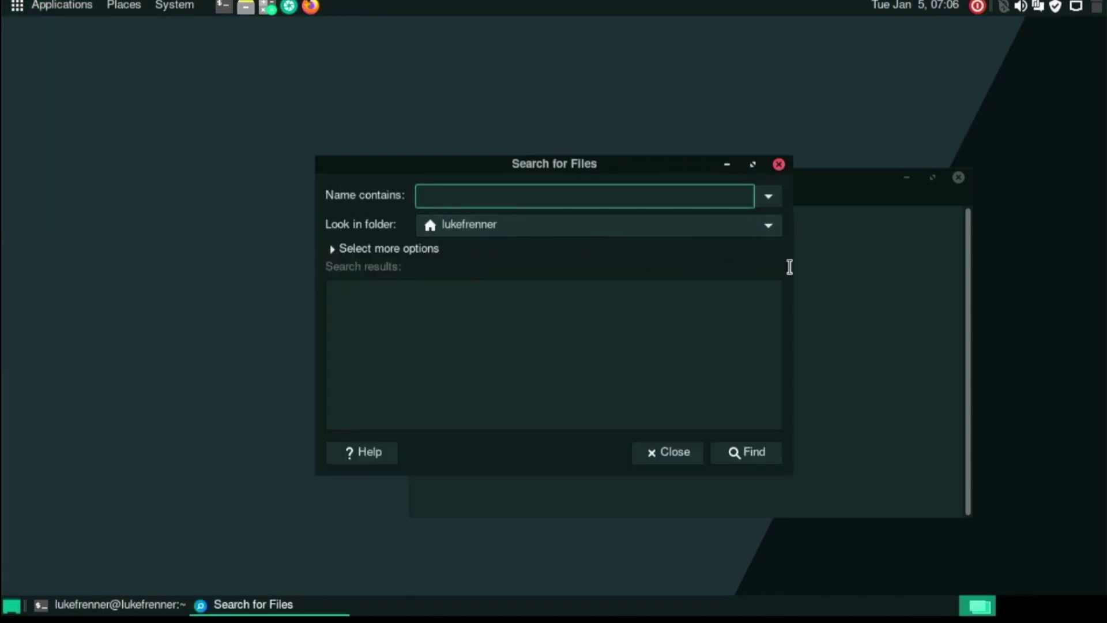
click(871, 261)
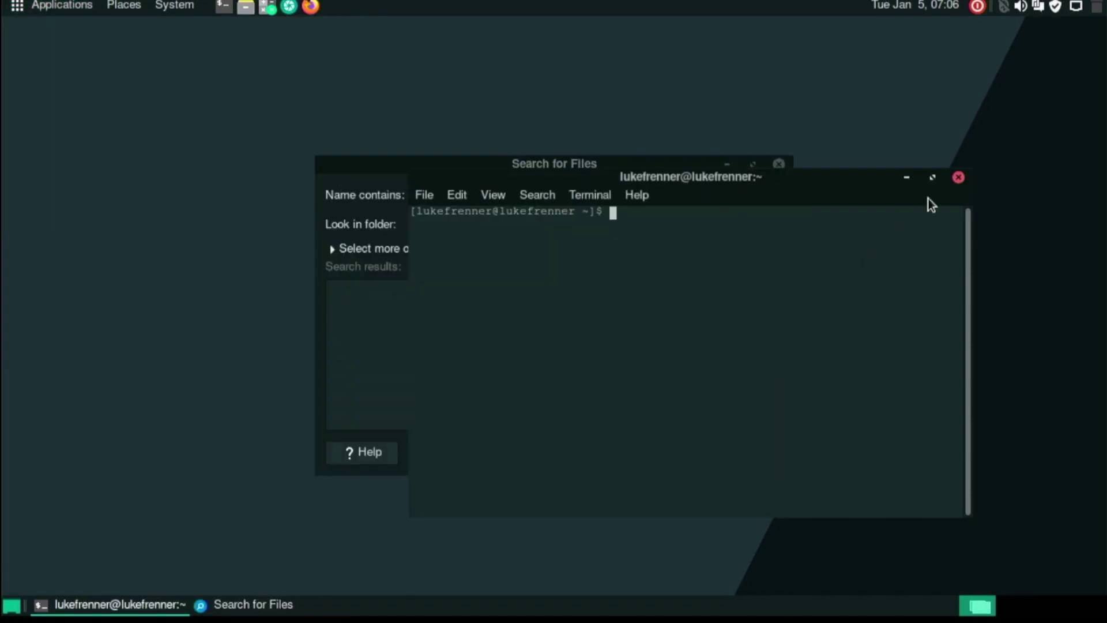
click(957, 179)
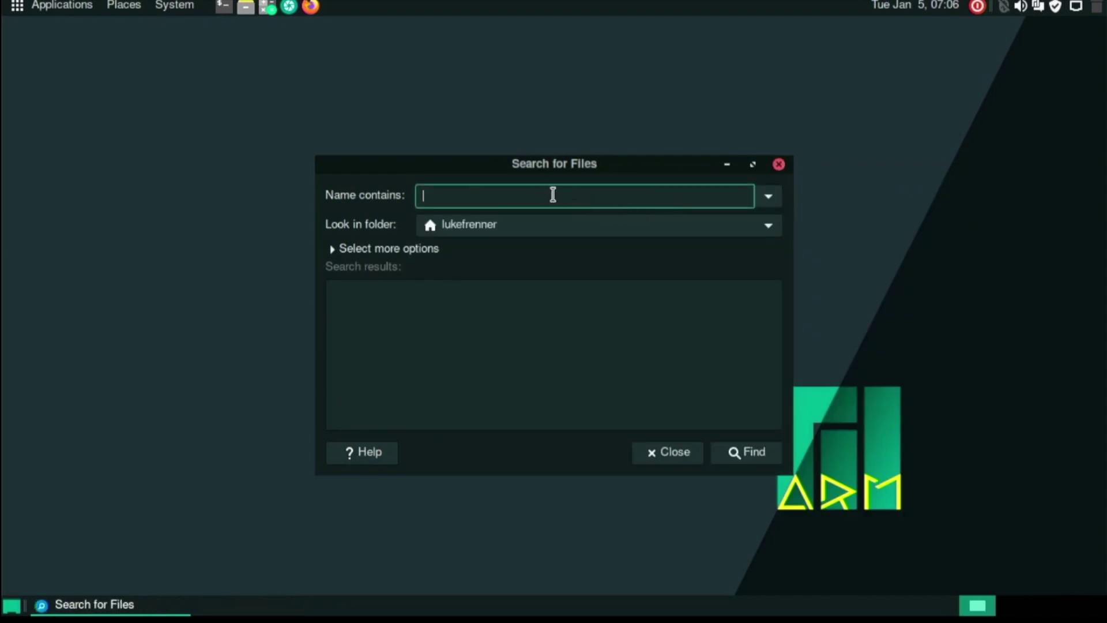
Close Search for Files, then open Caja from Applications > System Tools and close it again.
click(673, 455)
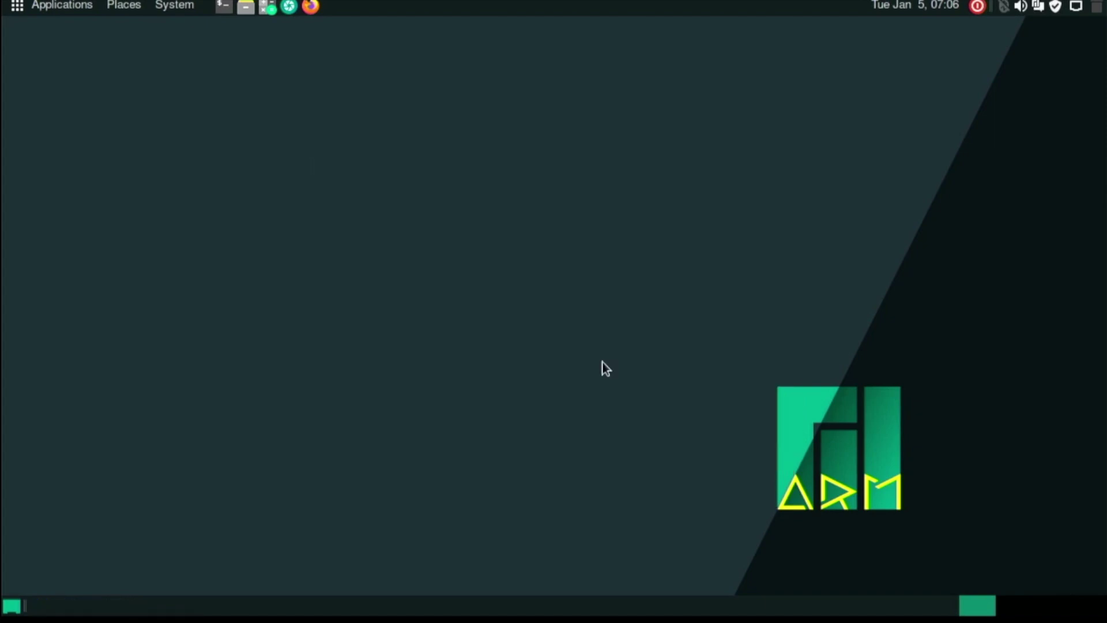
click(11, 7)
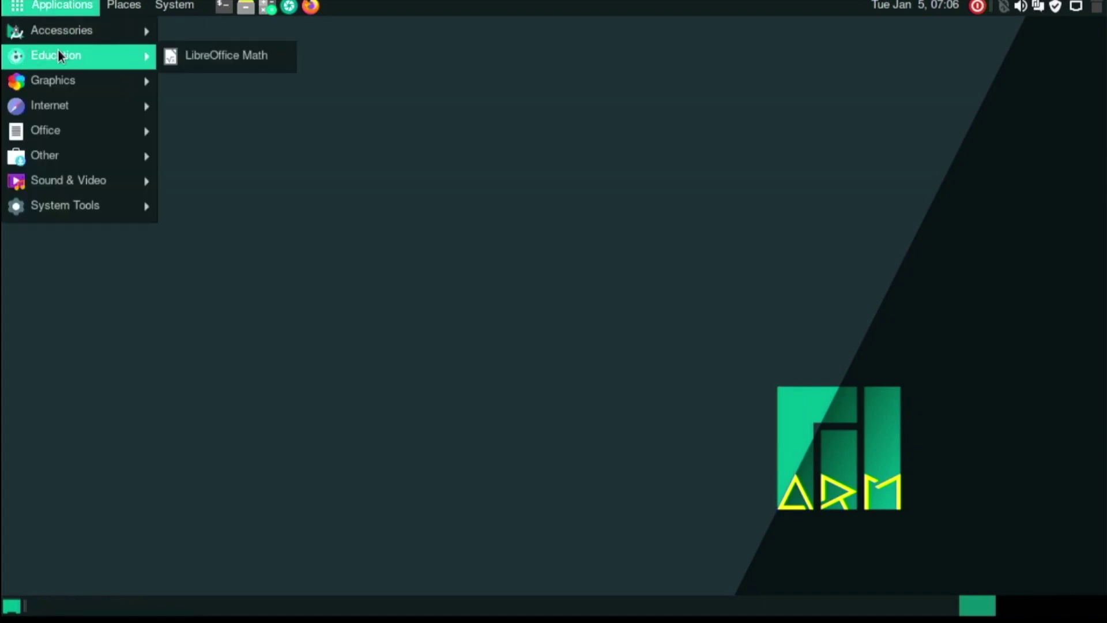
mouse_move(136, 78)
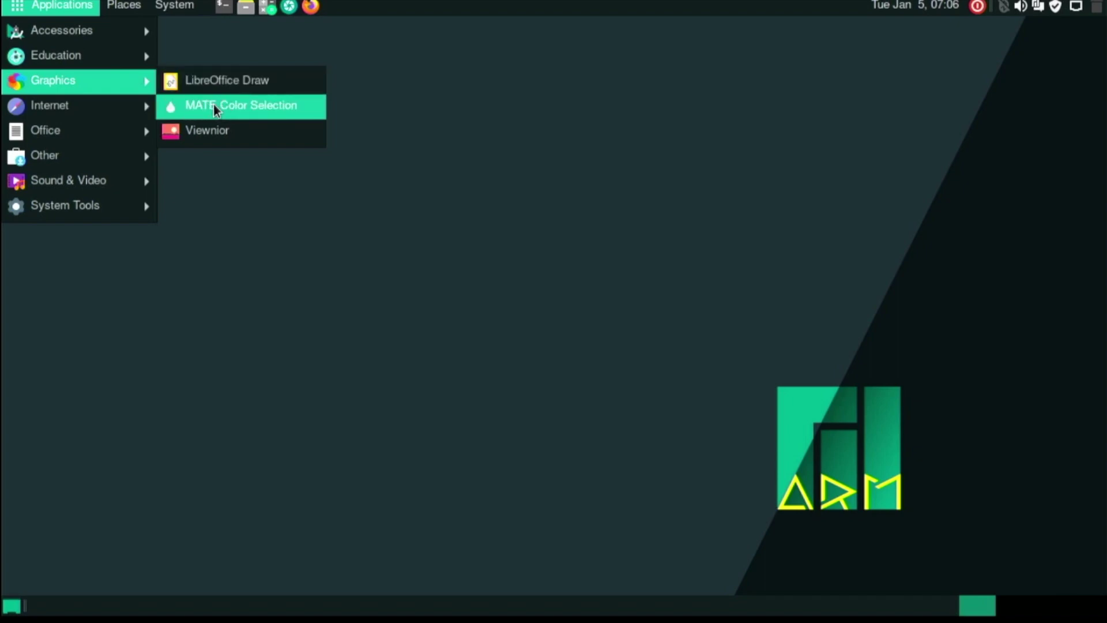
mouse_move(124, 114)
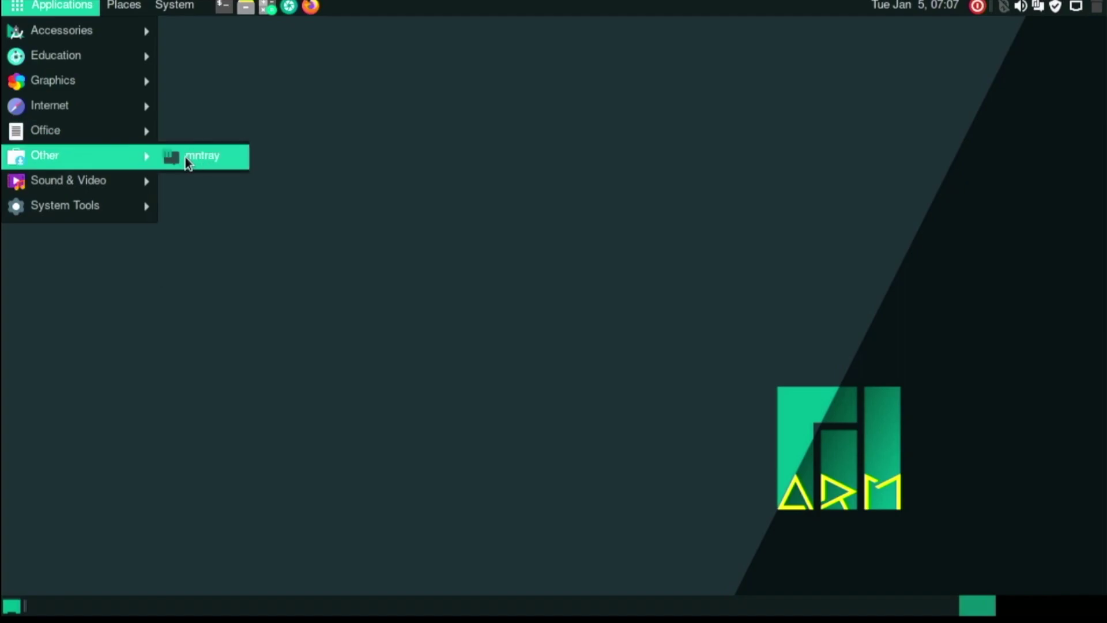
mouse_move(137, 181)
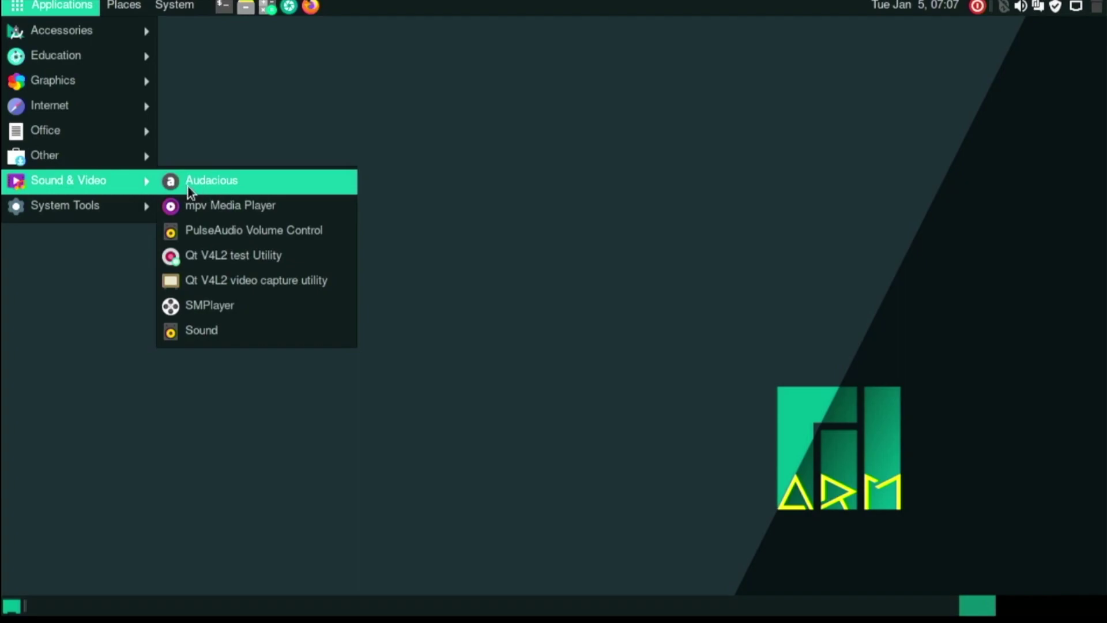
mouse_move(118, 202)
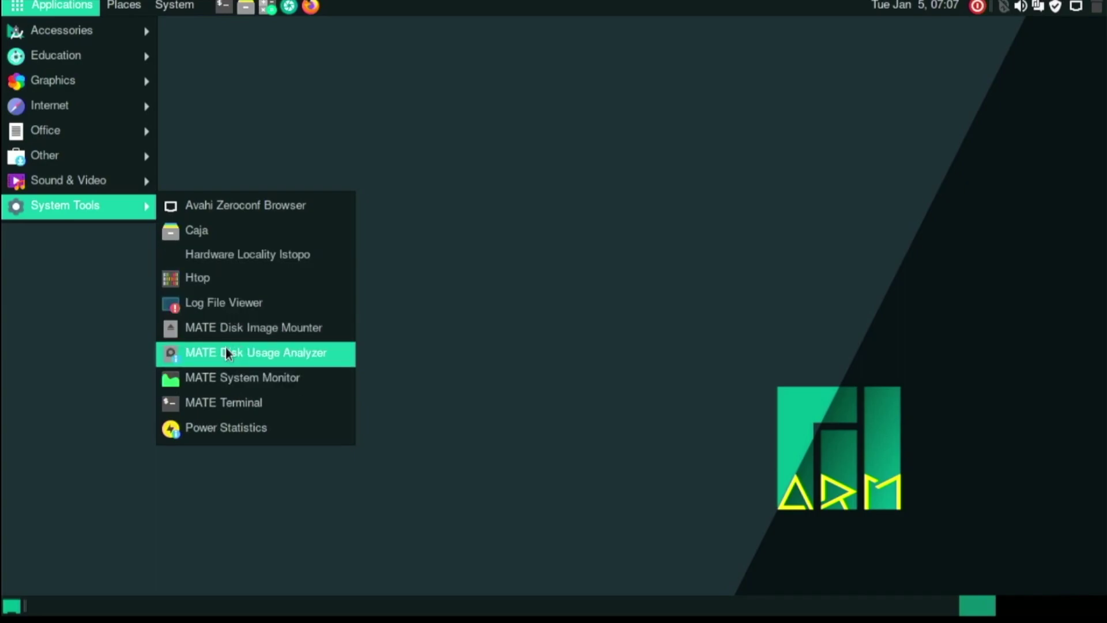
click(208, 236)
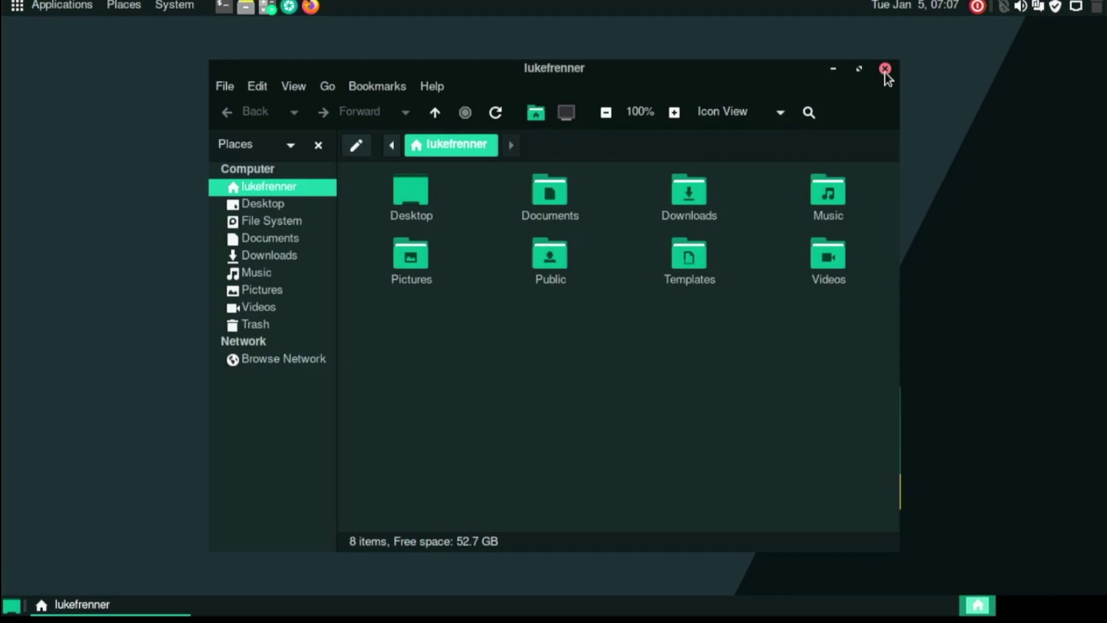
click(885, 70)
In a new terminal, install neofetch with sudo pacman -S neofetch, accepting the archlinux-keyring upgrade first.
click(223, 6)
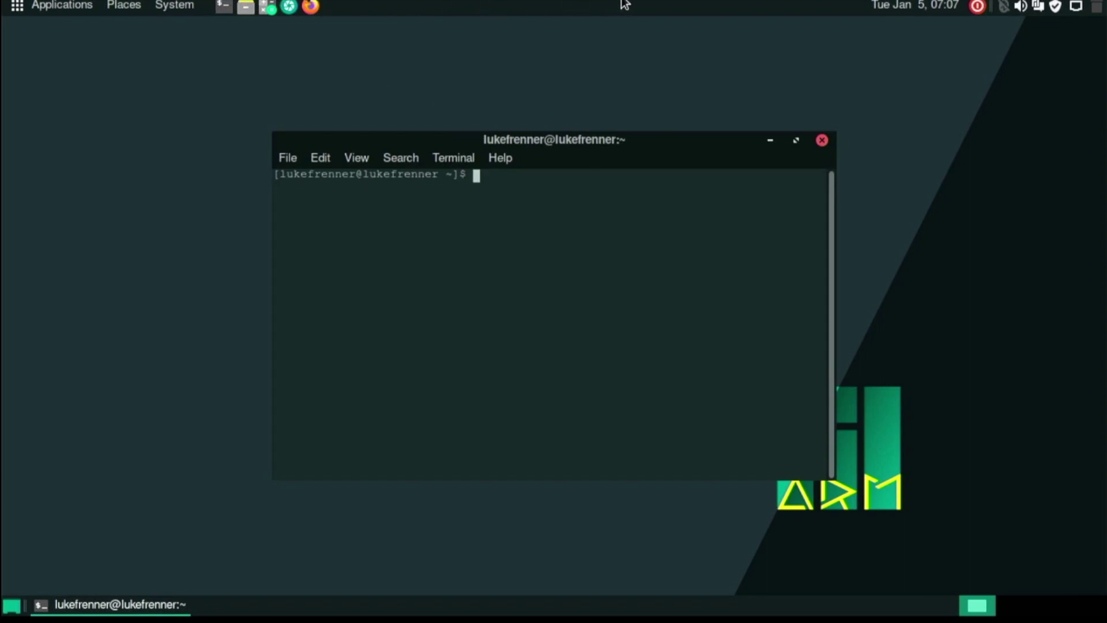
text(sudo pacman -S b)
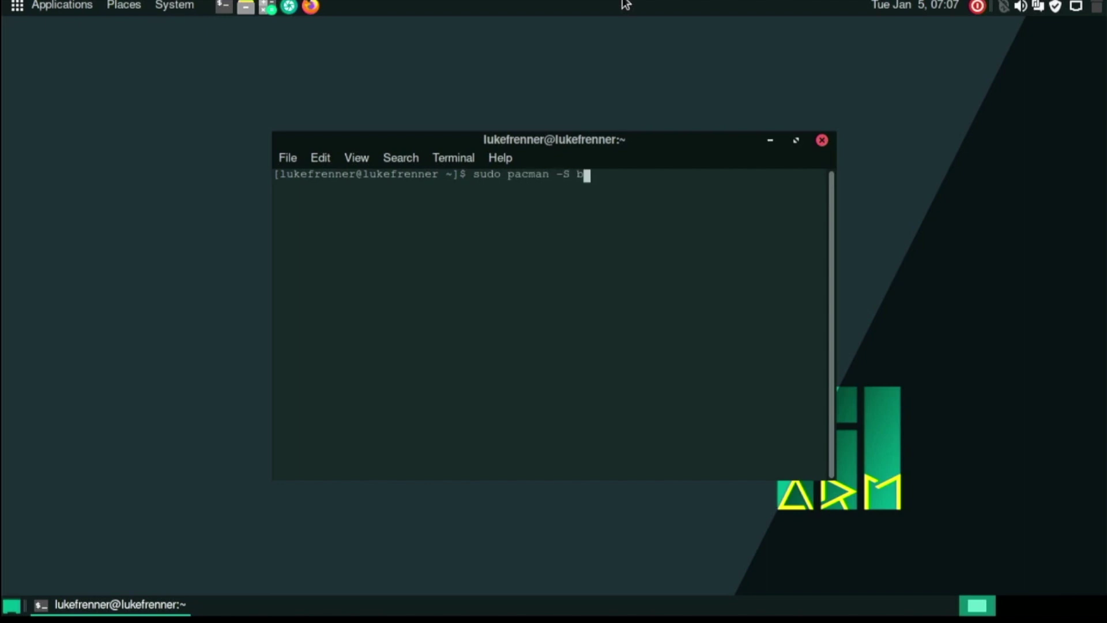
key(BackSpace)
text(neofetch)
key(Return)
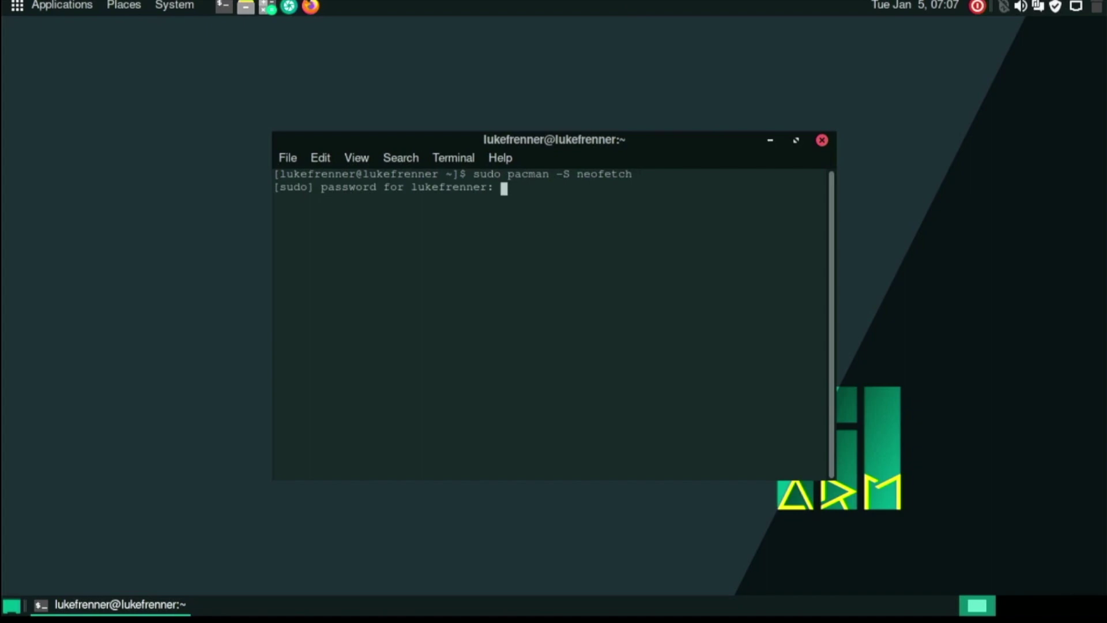
key(Return)
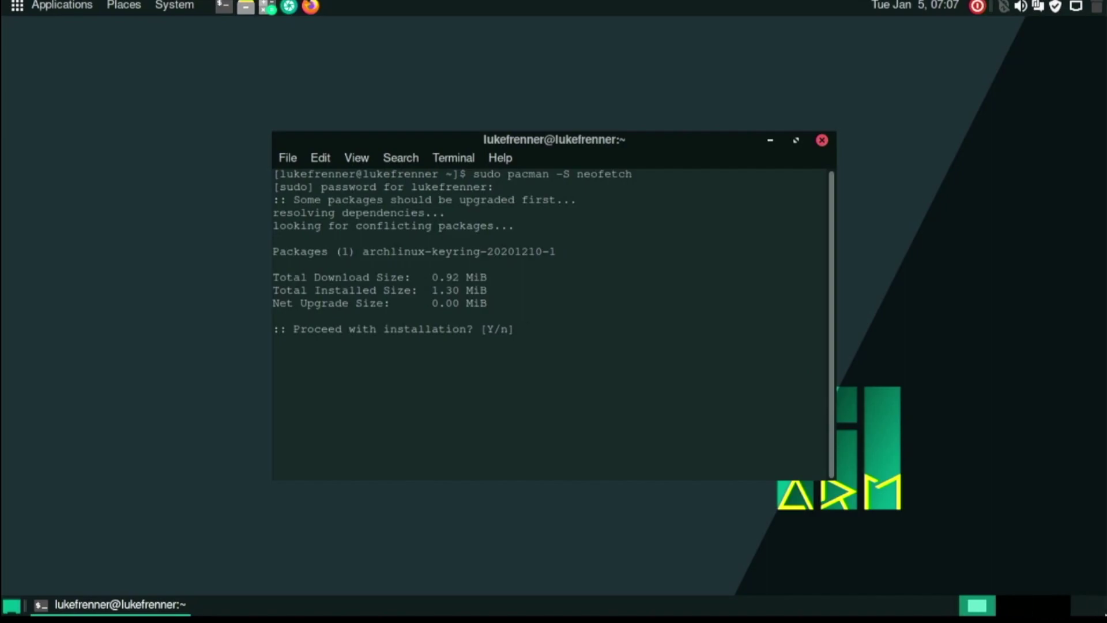
text(y)
key(Return)
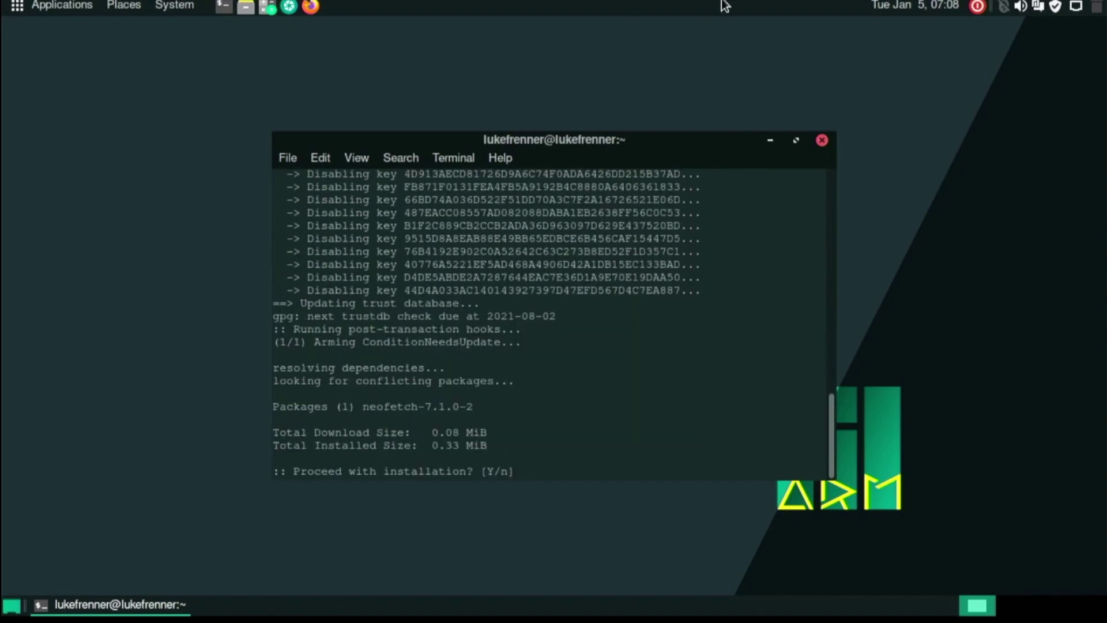
text(y)
key(Return)
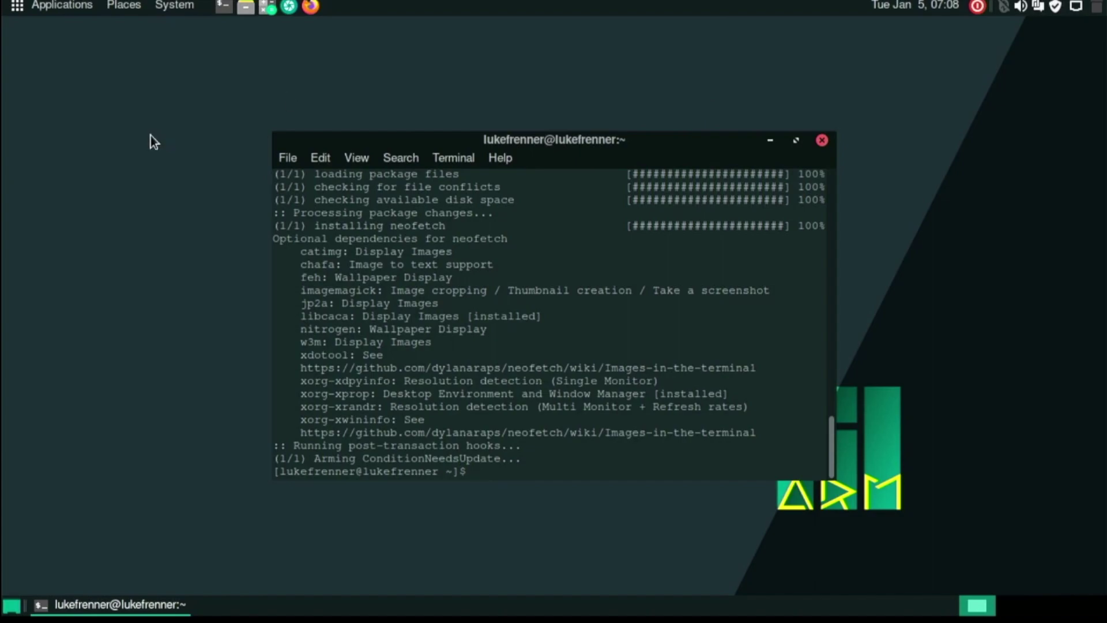
Run neofetch to display the Raspberry Pi 4 system summary.
drag(358, 141, 356, 129)
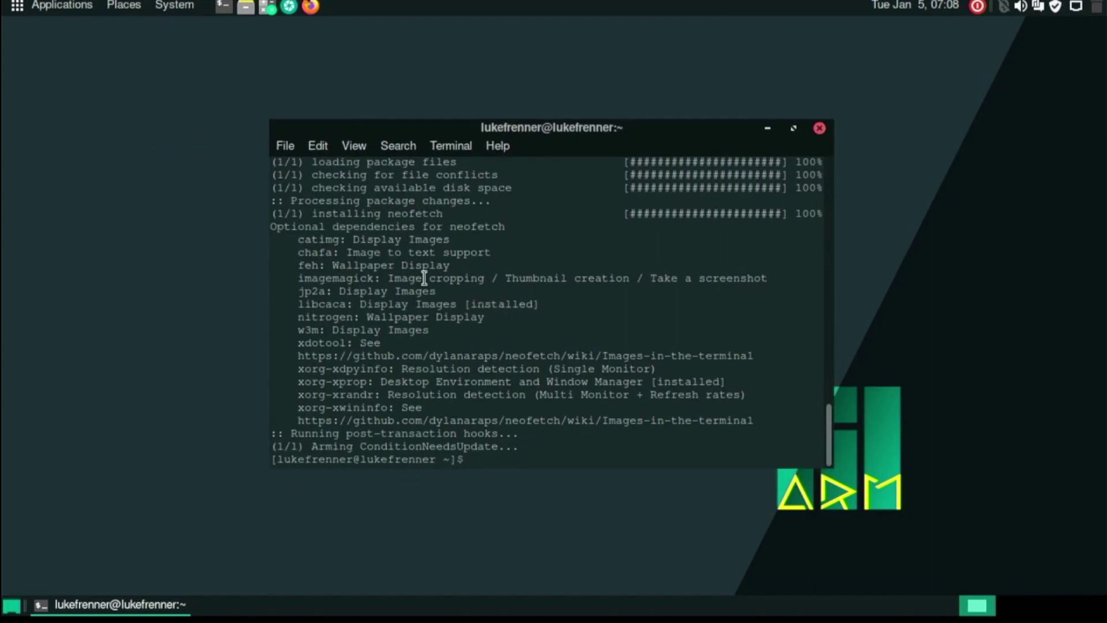
text(neofetch)
key(Return)
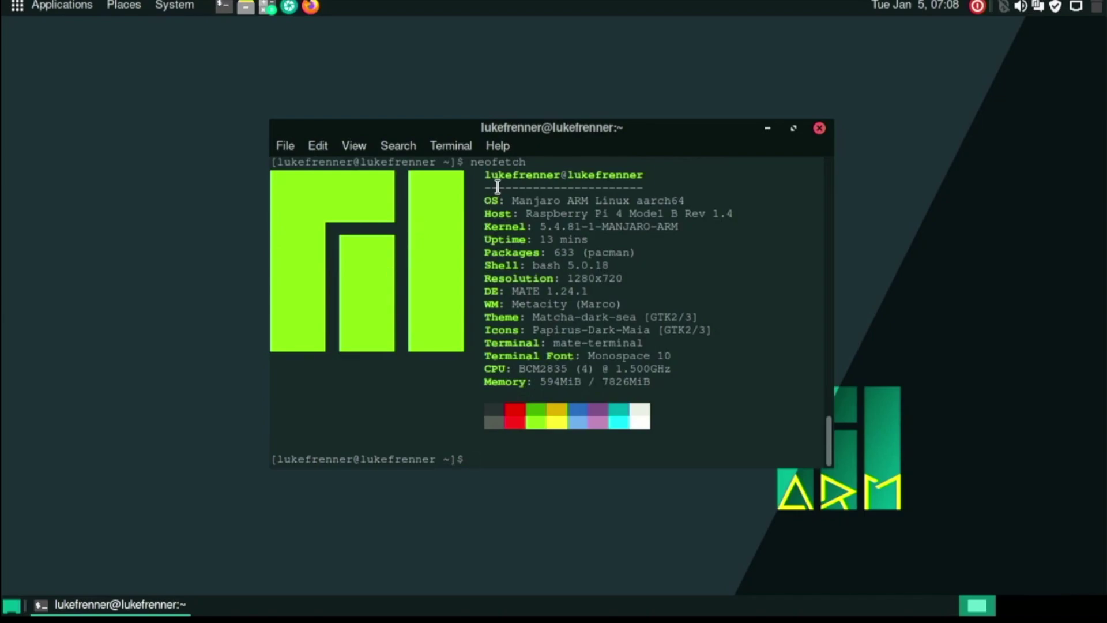
Highlight and clear the OS and Uptime lines, then shift the terminal slightly down and left.
drag(496, 191, 611, 201)
click(611, 196)
drag(682, 187, 727, 203)
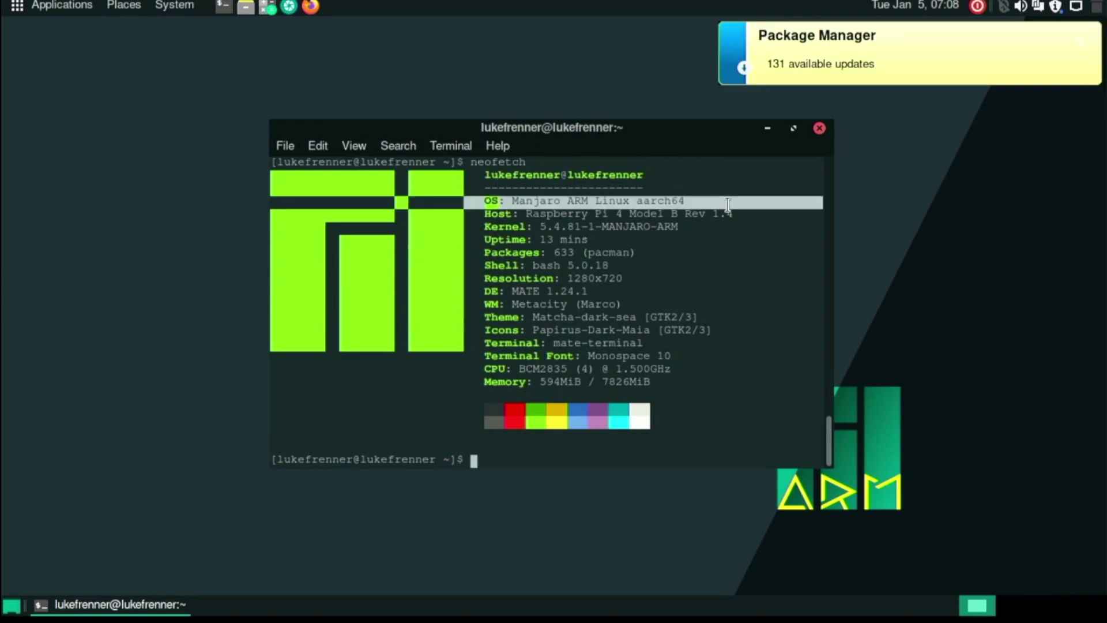
click(724, 202)
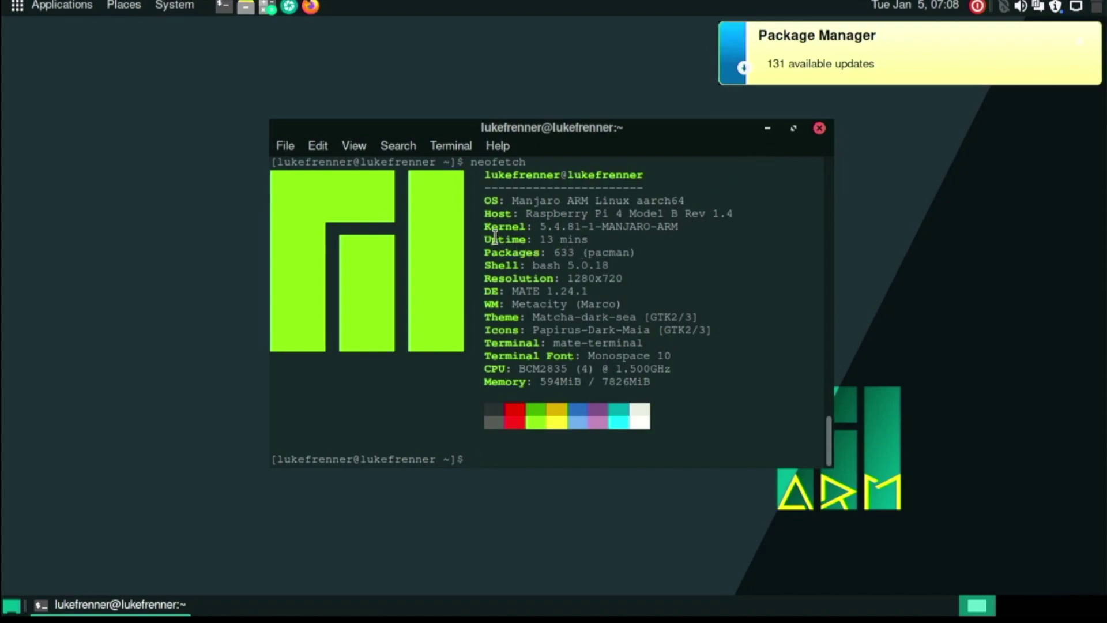
drag(499, 239, 587, 238)
click(585, 235)
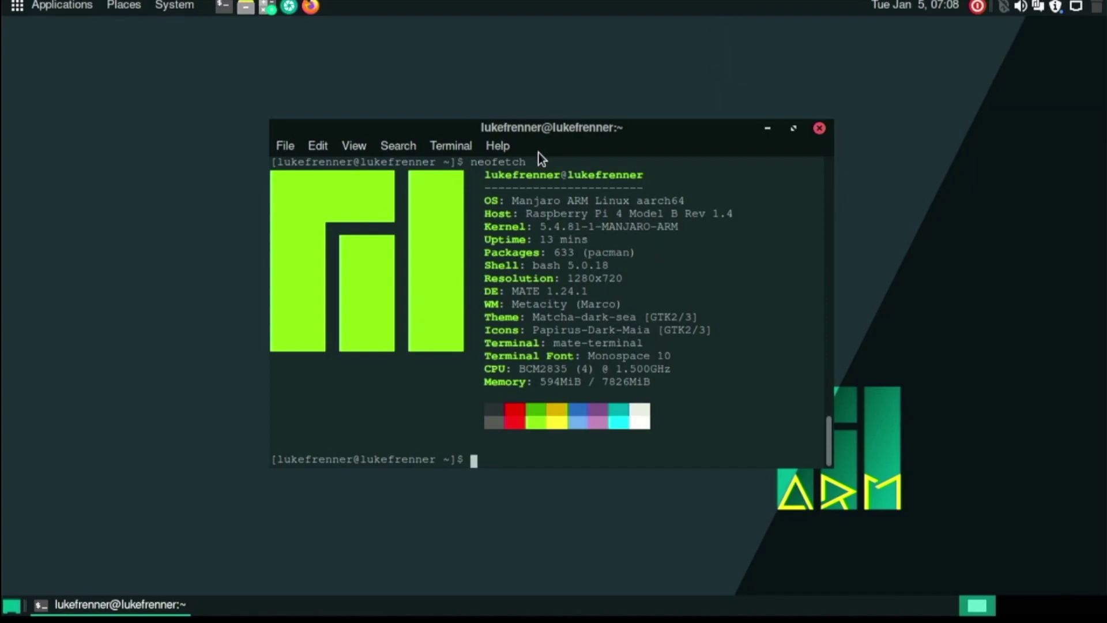
mouse_move(532, 134)
mouse_down()
mouse_move(532, 120)
mouse_move(521, 141)
mouse_up()
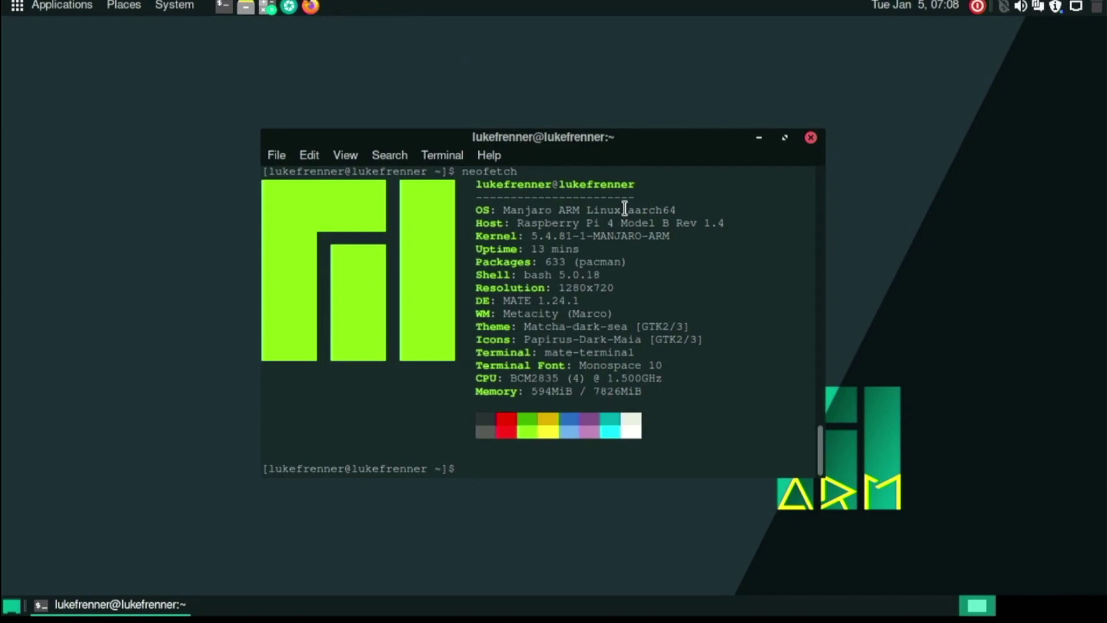
Install Chromium with sudo pacman -S chromium, answering y to proceed.
text(sudo pacman)
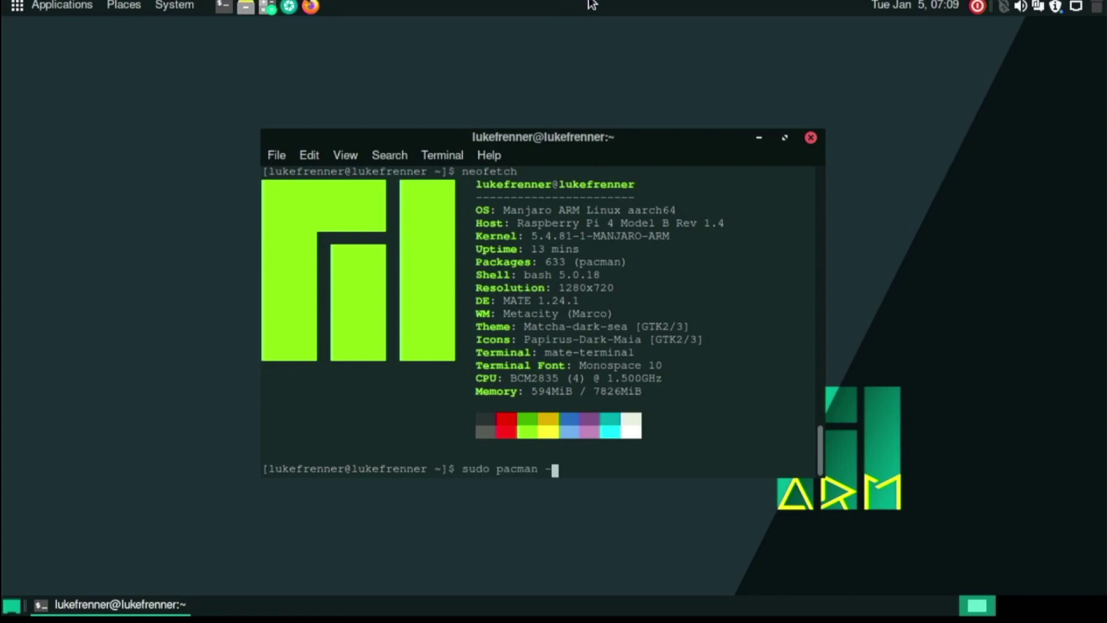
text( -S chronm)
key(BackSpace)
key(BackSpace)
text(mium)
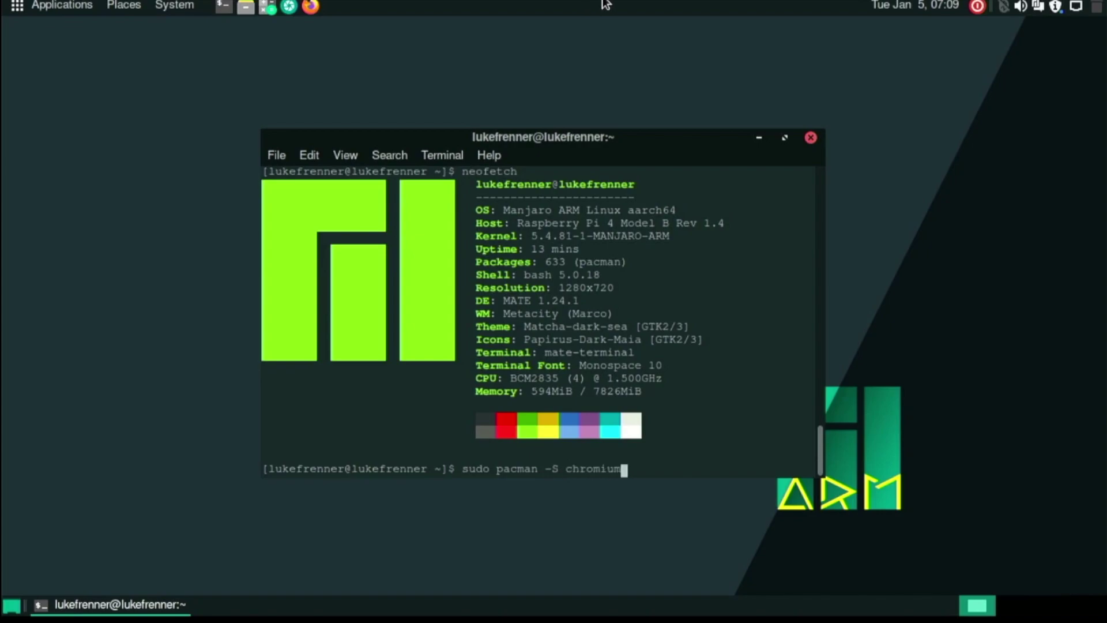
key(Return)
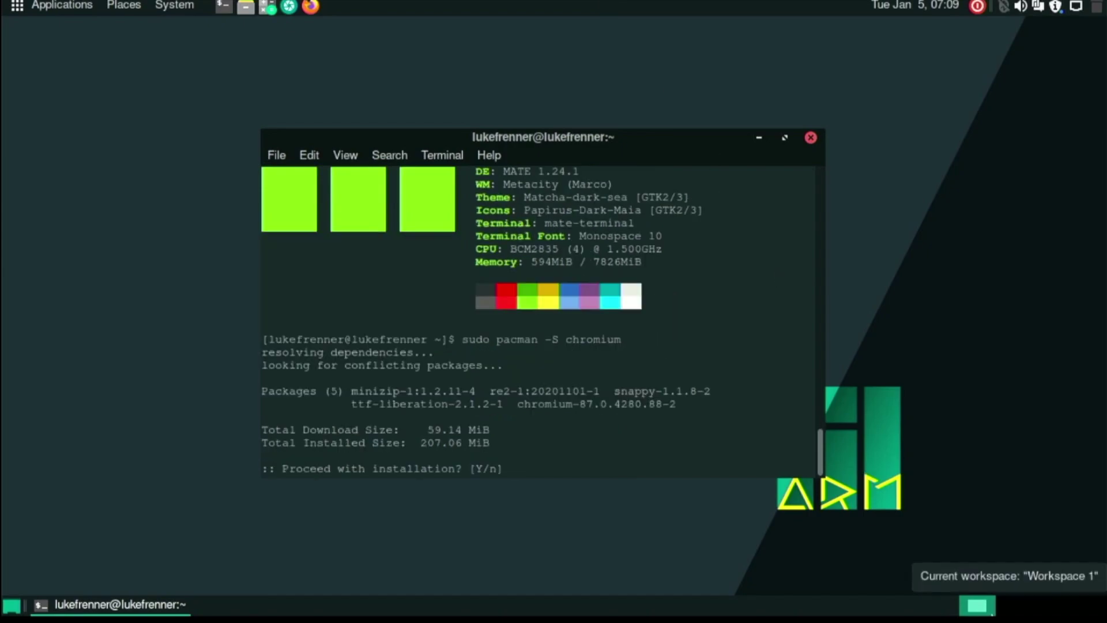
text(y)
key(Return)
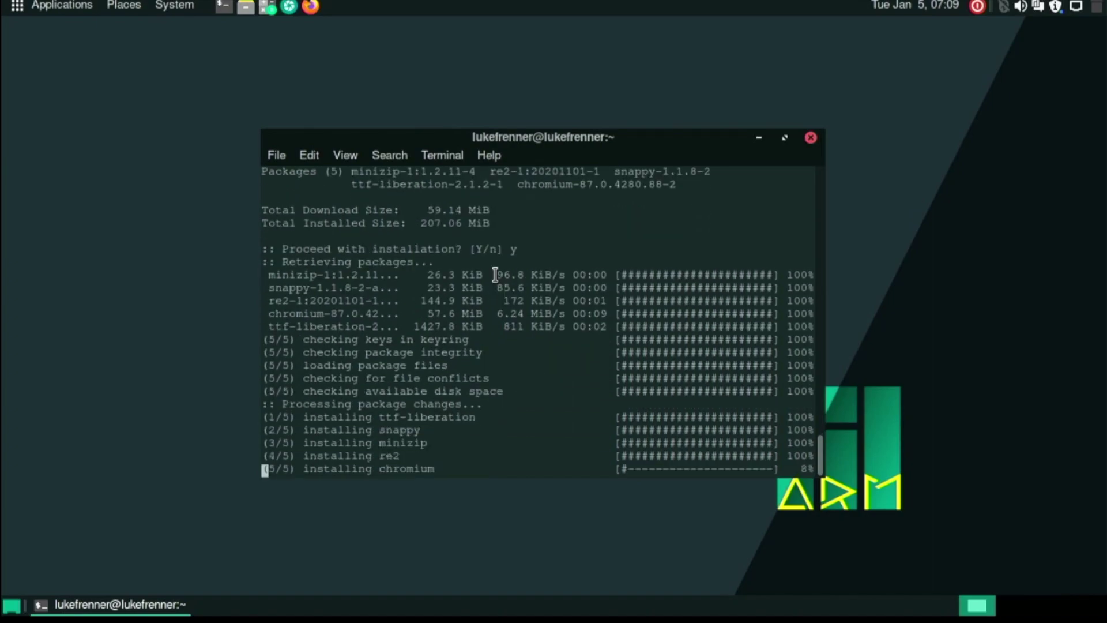
click(162, 5)
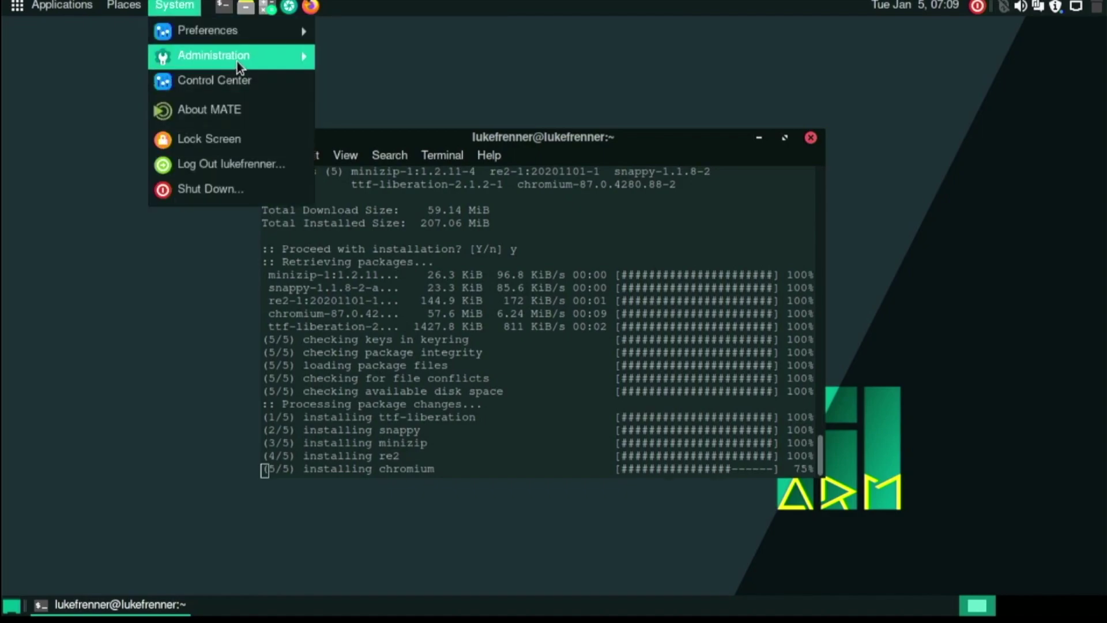
Launch Add/Remove Software from System > Administration and search the catalogue for chromium.
mouse_move(252, 63)
click(351, 65)
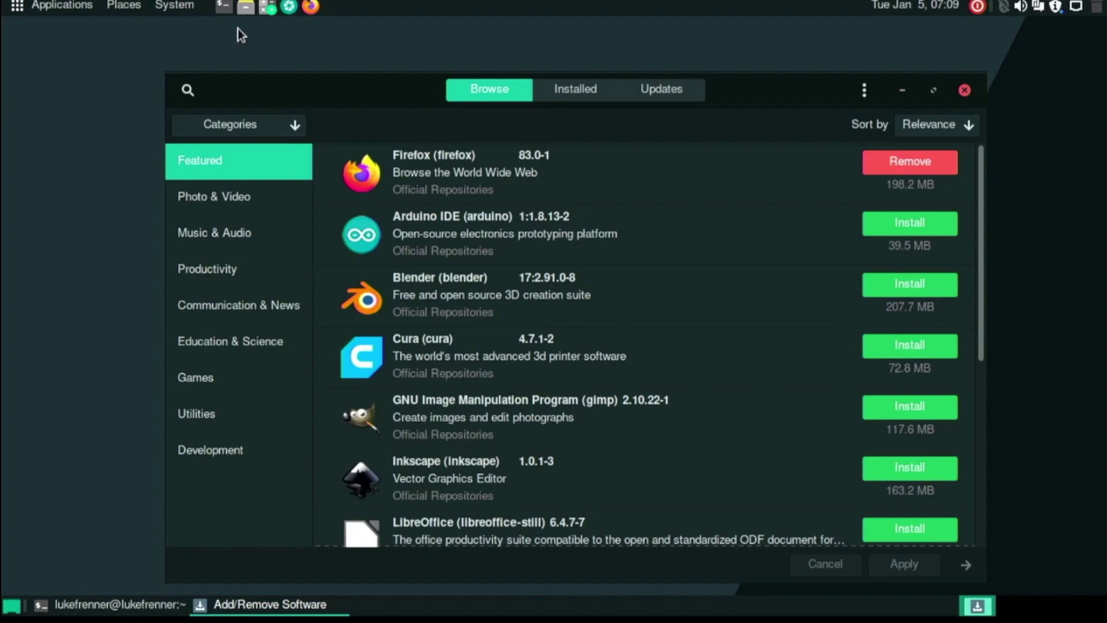
drag(338, 82, 292, 65)
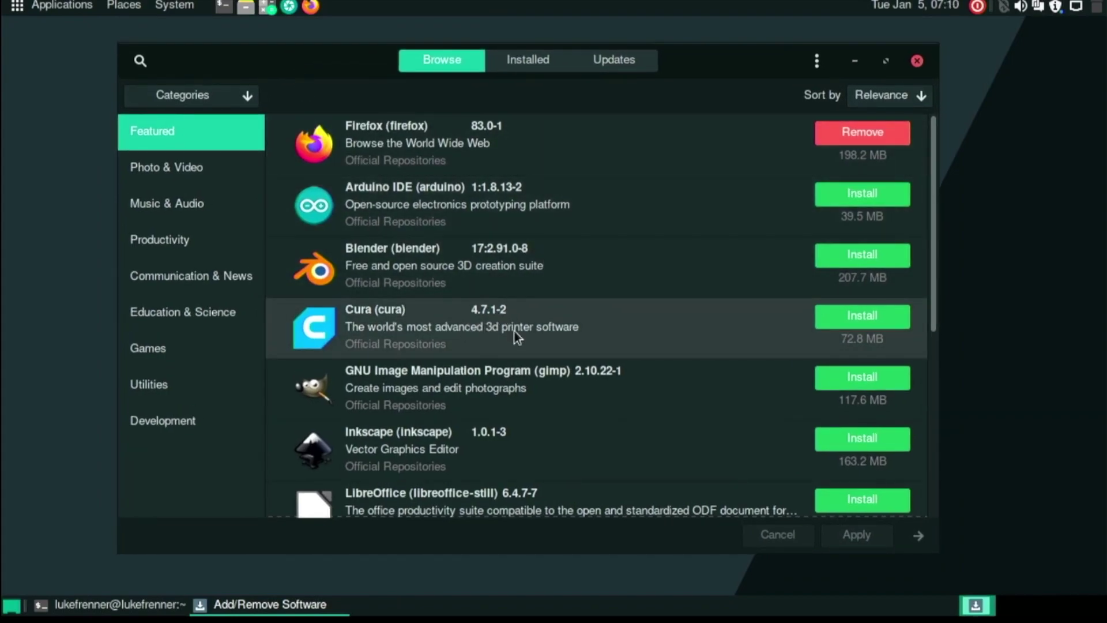
scroll(624, 383, down, 5)
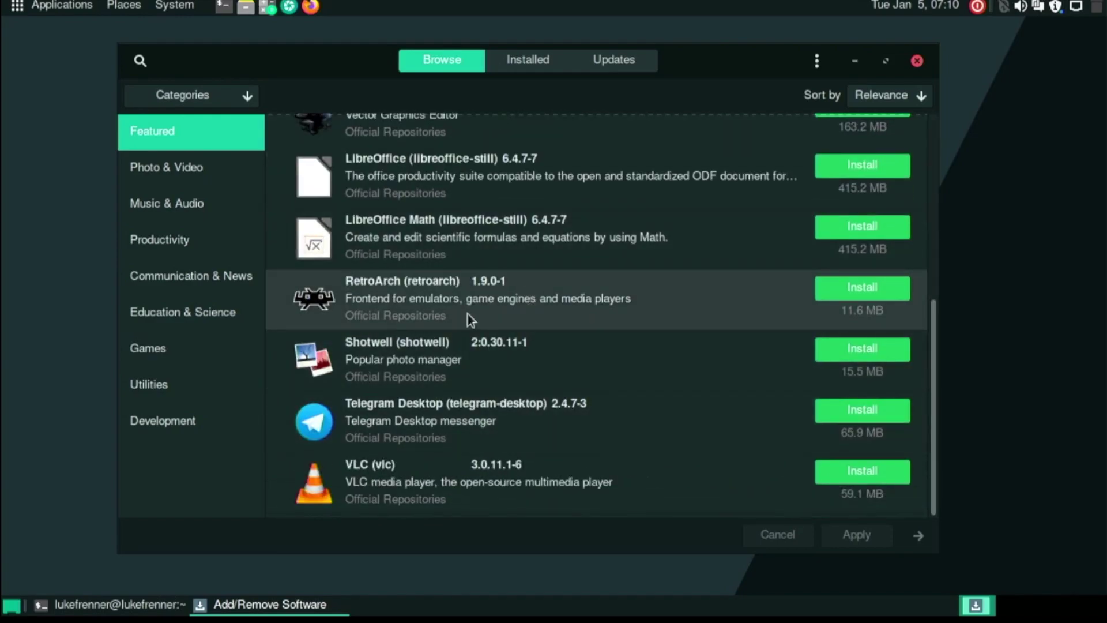
scroll(537, 301, up, 6)
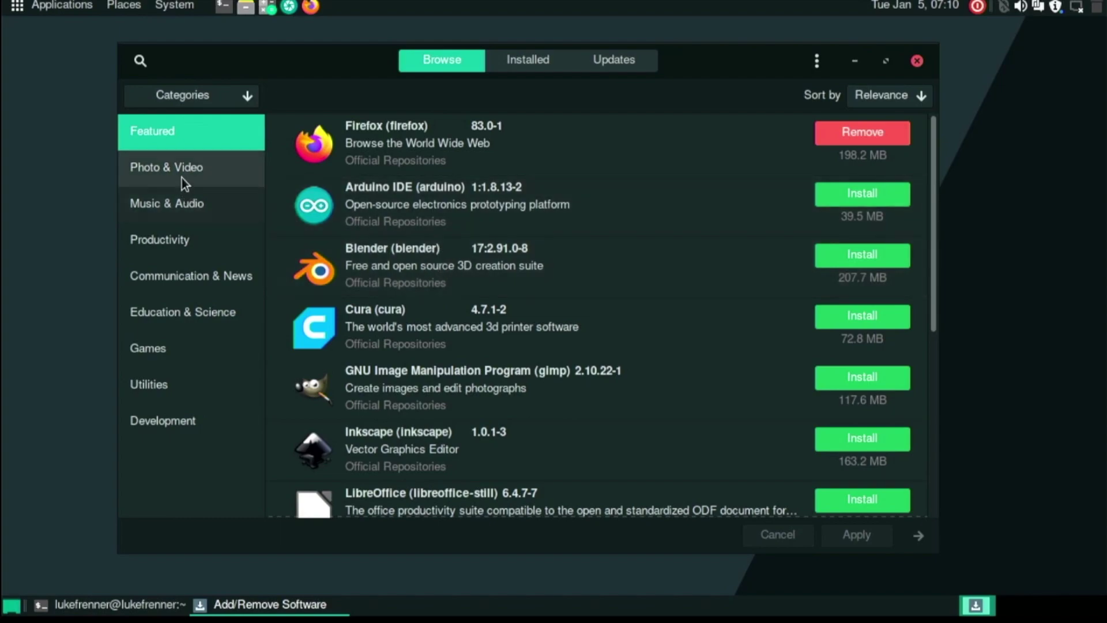
click(139, 62)
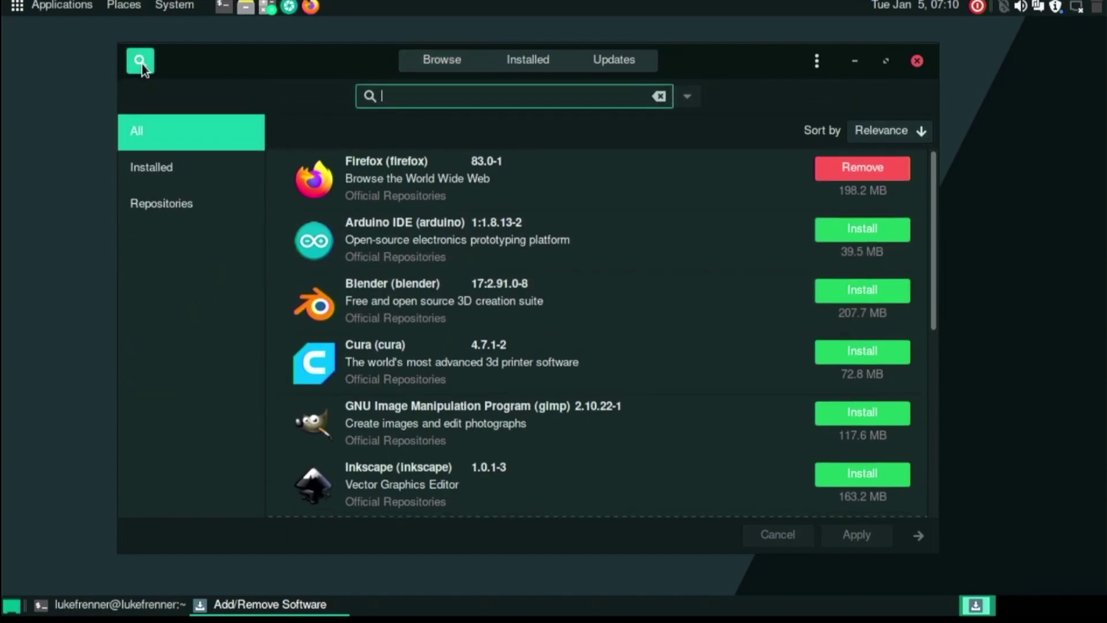
text(chromi)
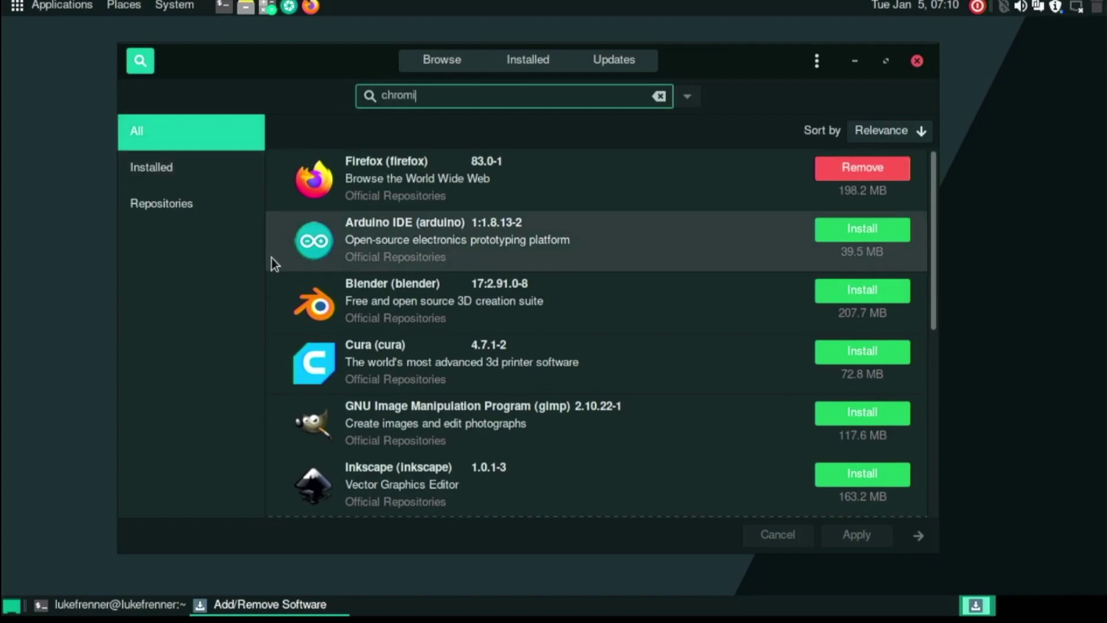
text(um)
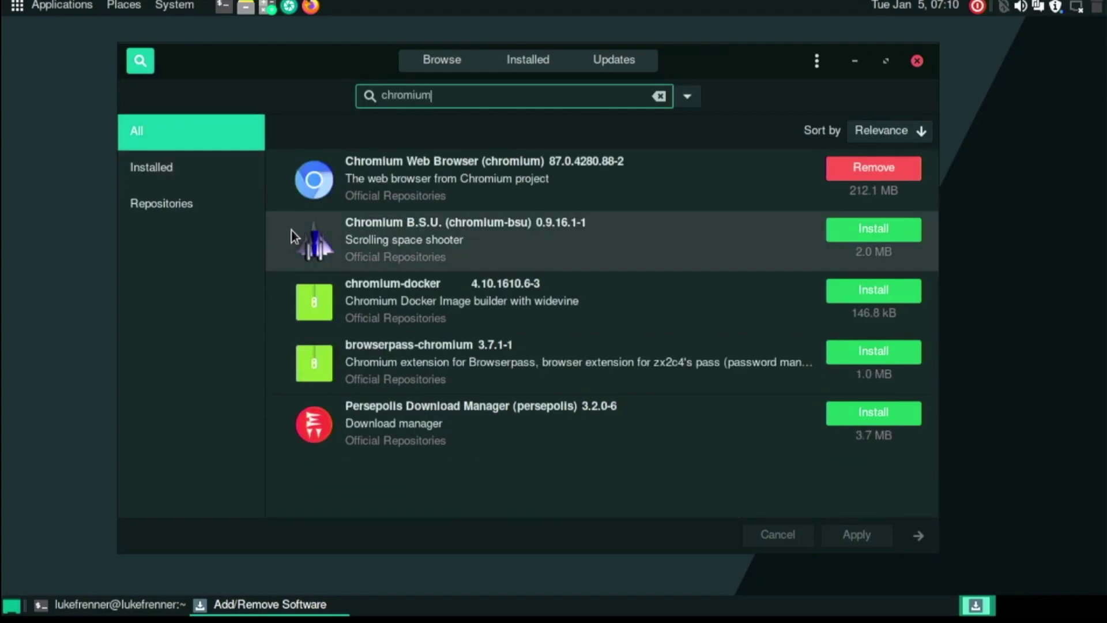
Close the install terminal, review the Updates, Installed and Browse views, then close the software manager.
click(125, 606)
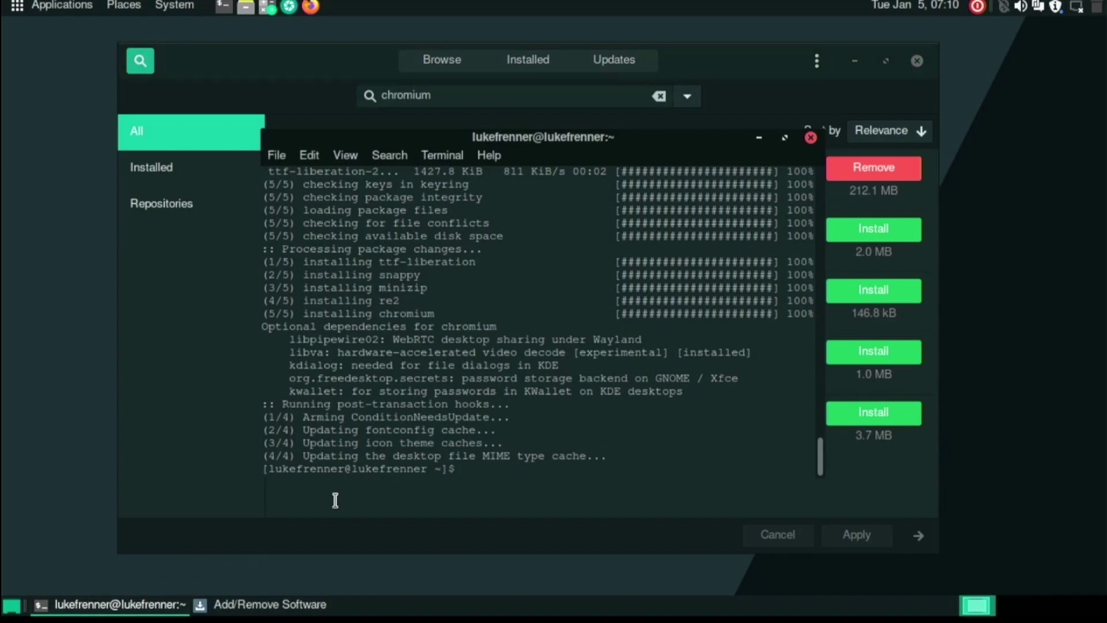
click(811, 138)
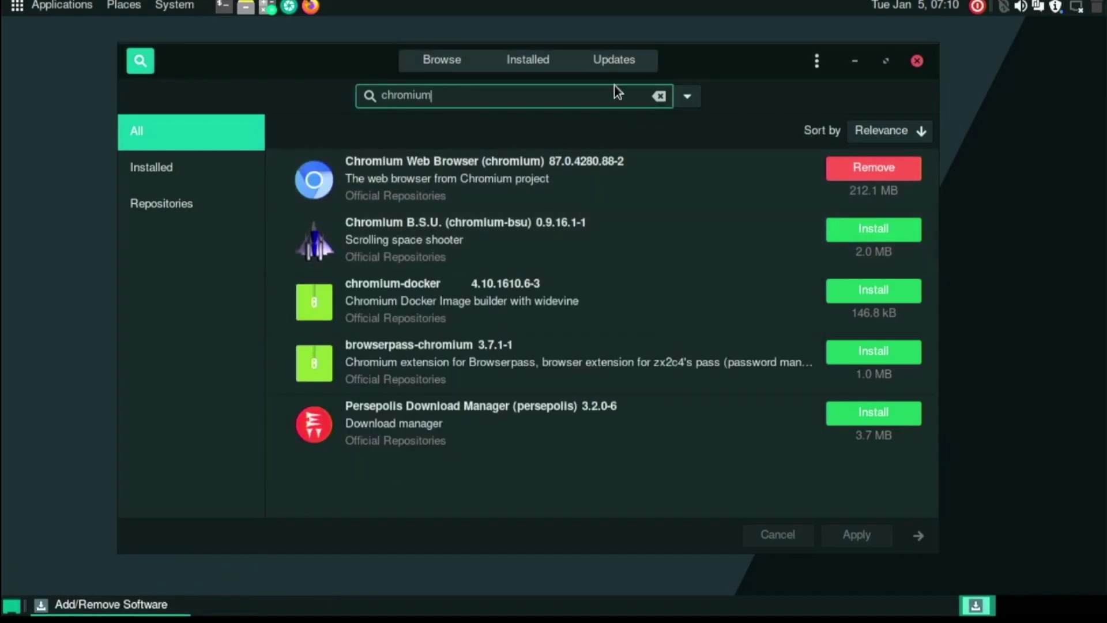
click(606, 60)
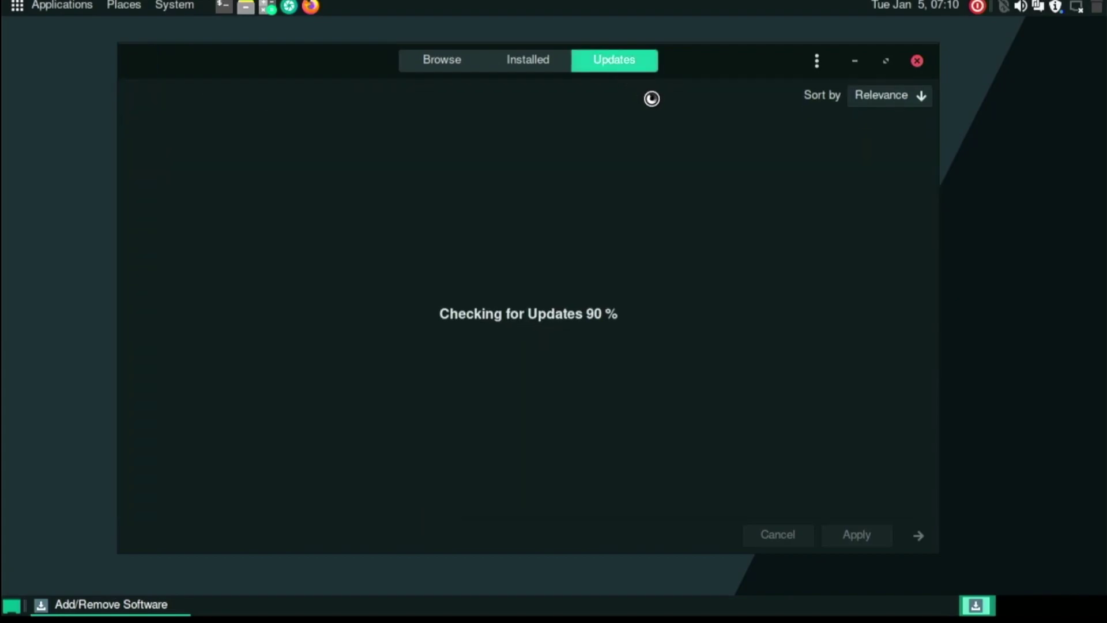
scroll(618, 216, down, 7)
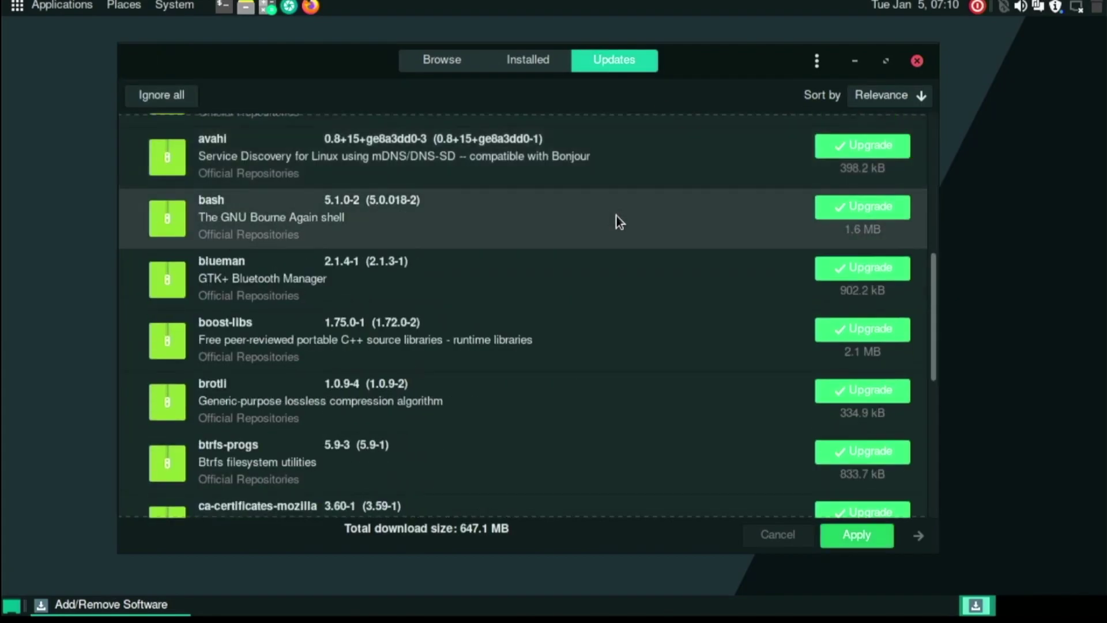
scroll(615, 248, down, 5)
scroll(603, 237, up, 8)
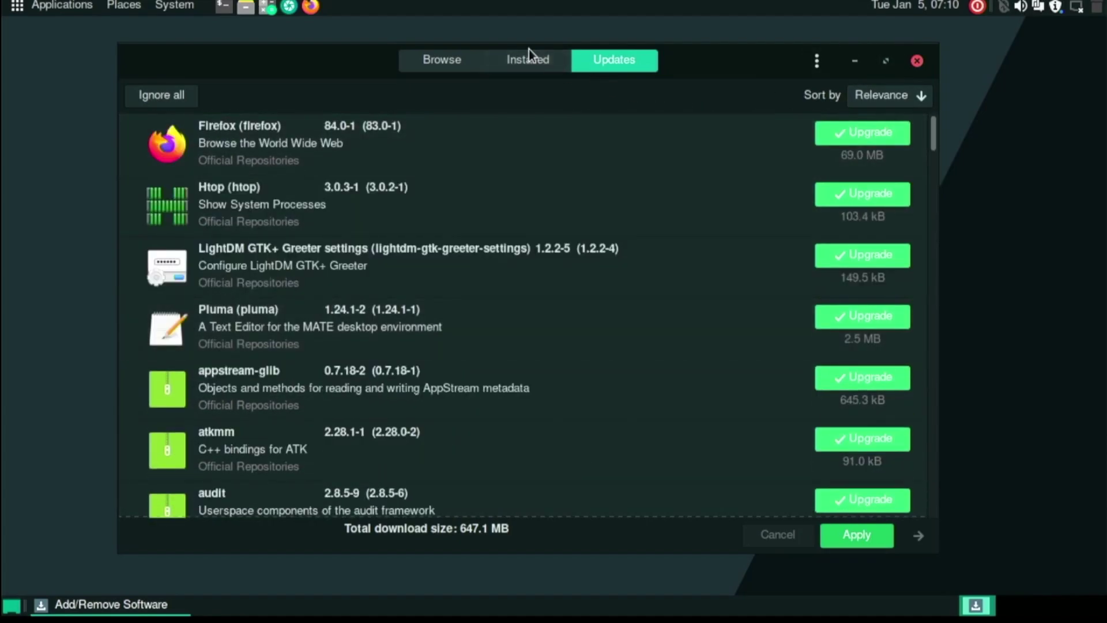
click(504, 58)
click(460, 60)
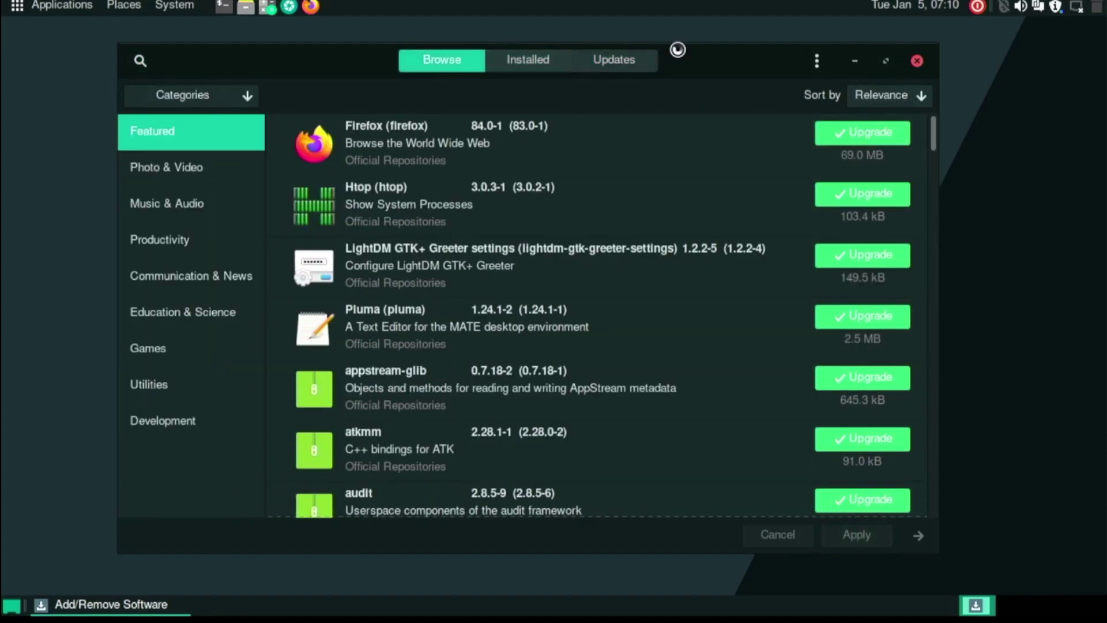
click(916, 62)
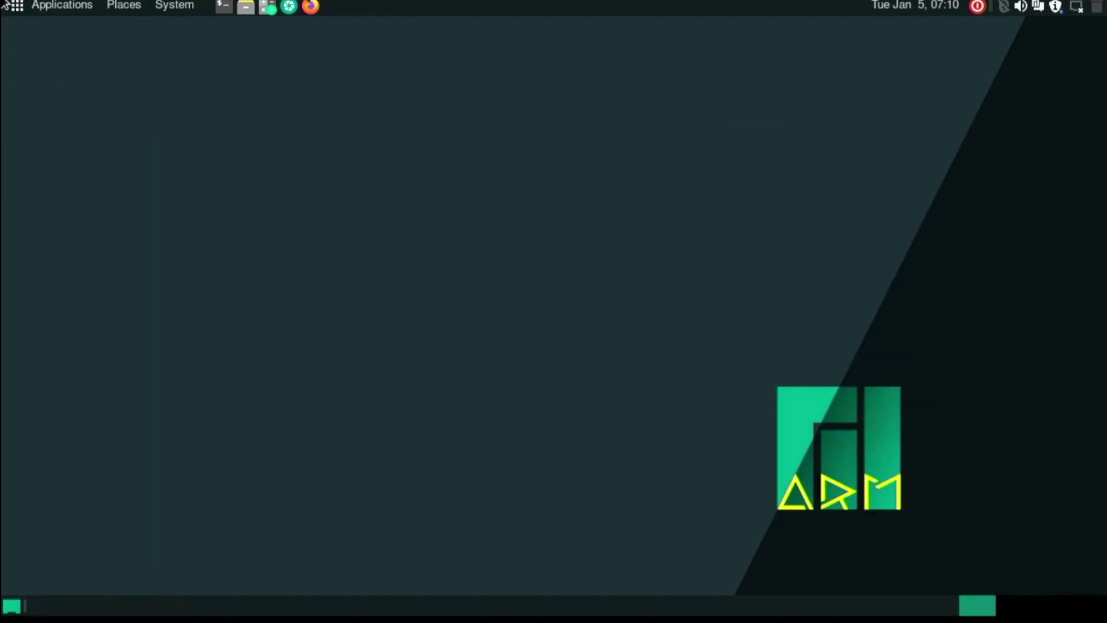
Launch Chromium from Applications > Internet and move its window up.
click(52, 9)
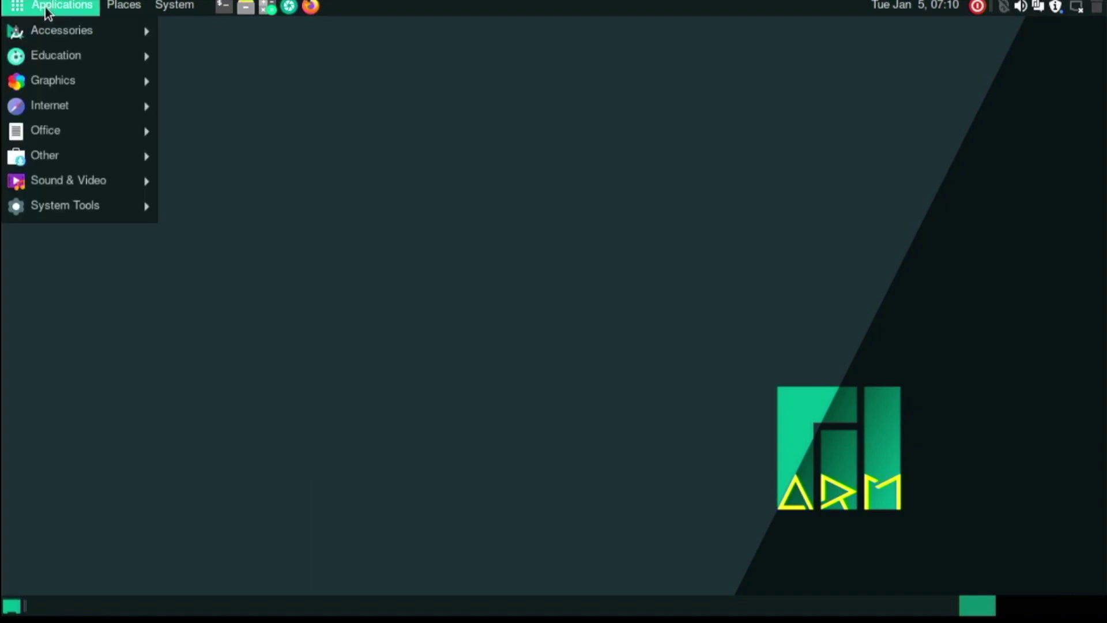
mouse_move(37, 68)
mouse_move(55, 110)
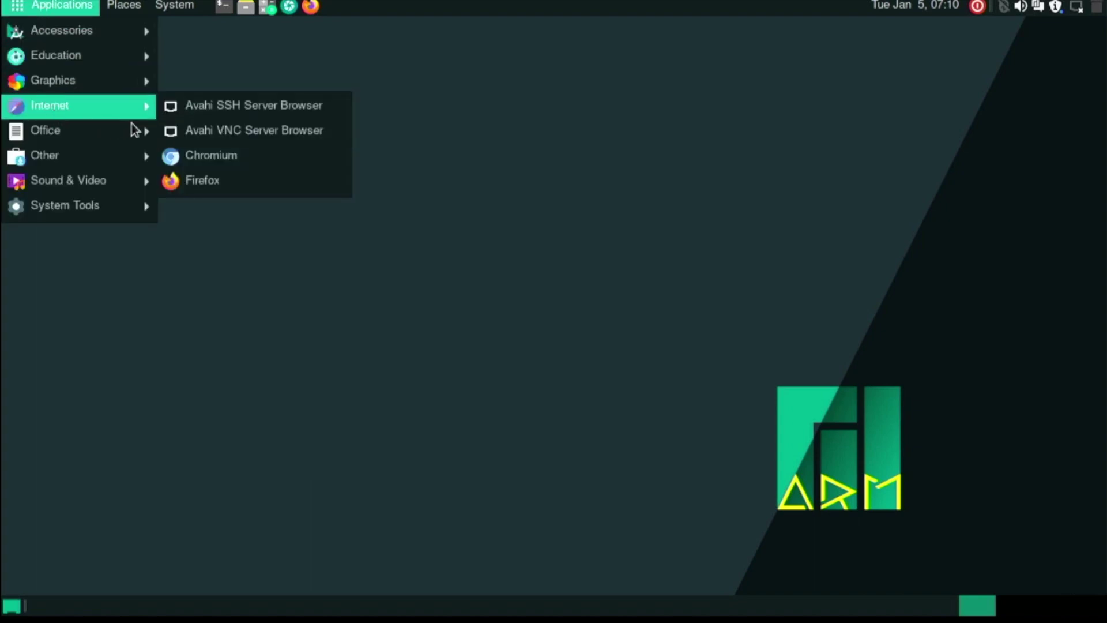
click(180, 158)
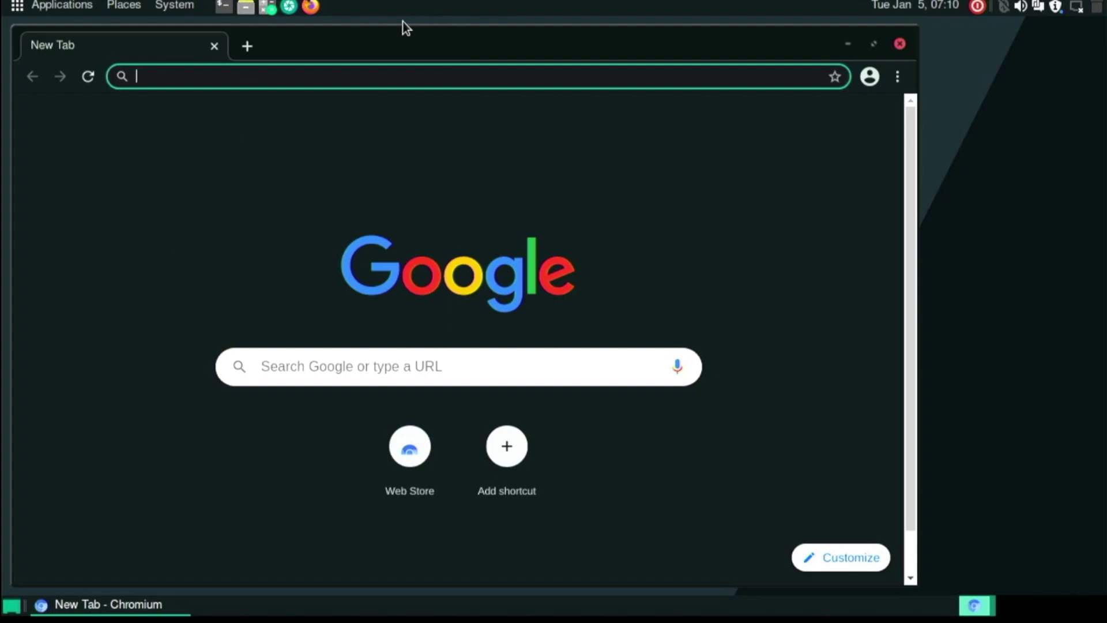
mouse_move(372, 40)
mouse_down()
mouse_move(413, 35)
mouse_move(382, 23)
mouse_up()
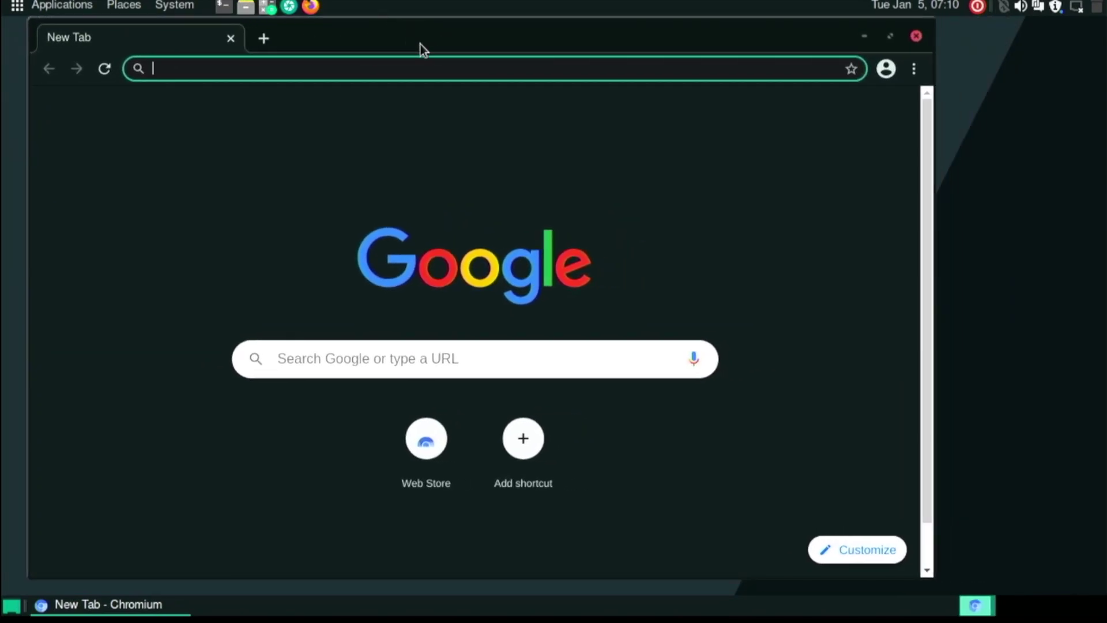
Enter youtube in the address bar to reach the YouTube home page.
text(youyu)
key(BackSpace)
key(BackSpace)
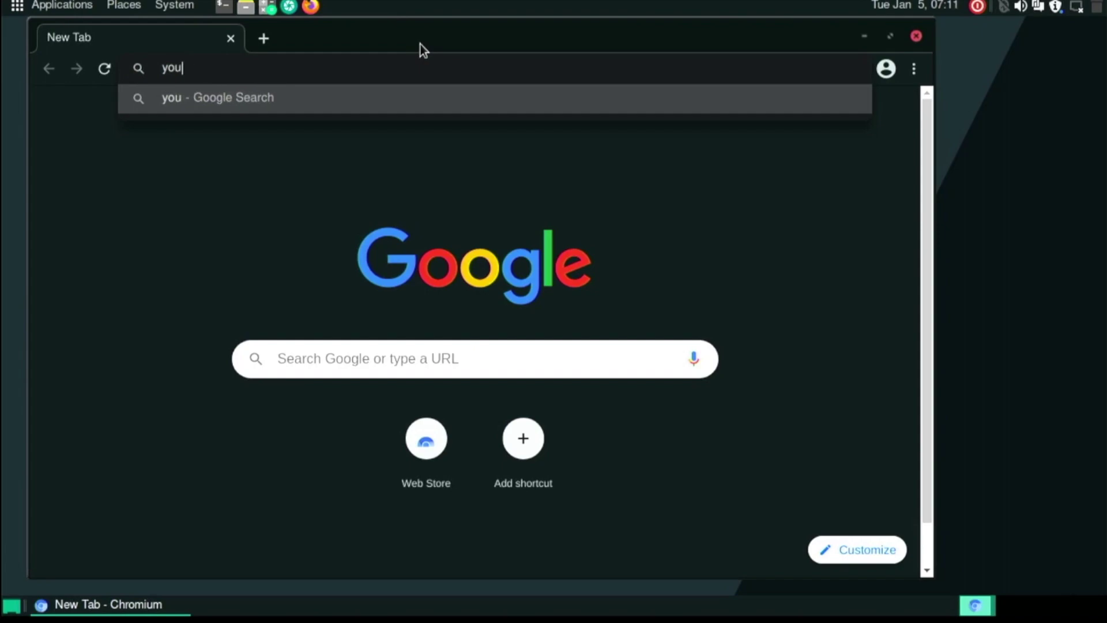
text(tube)
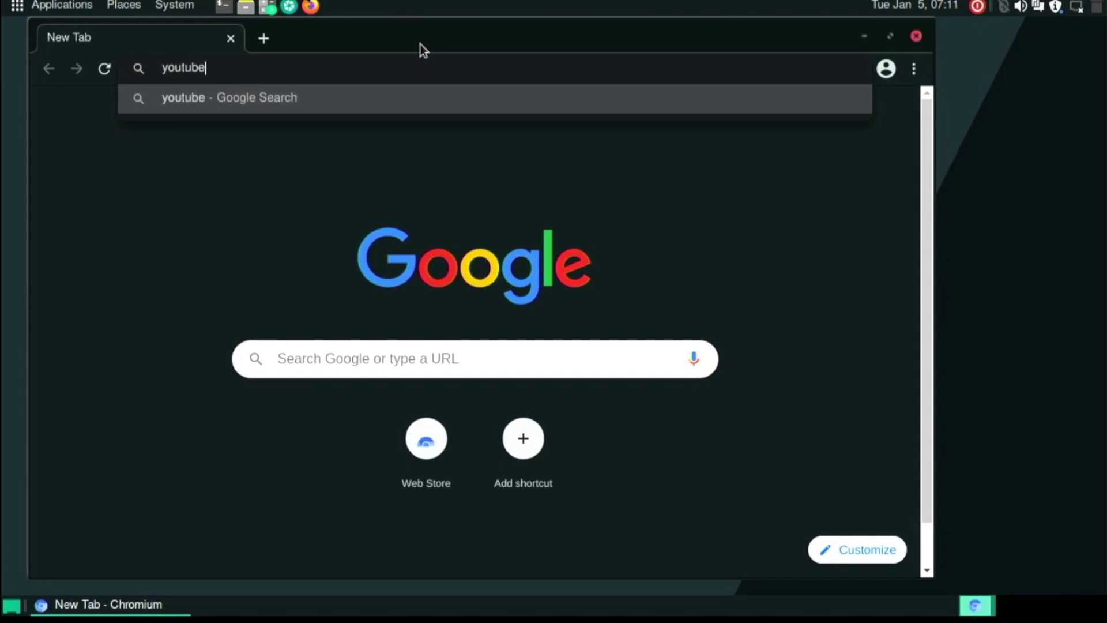
key(Return)
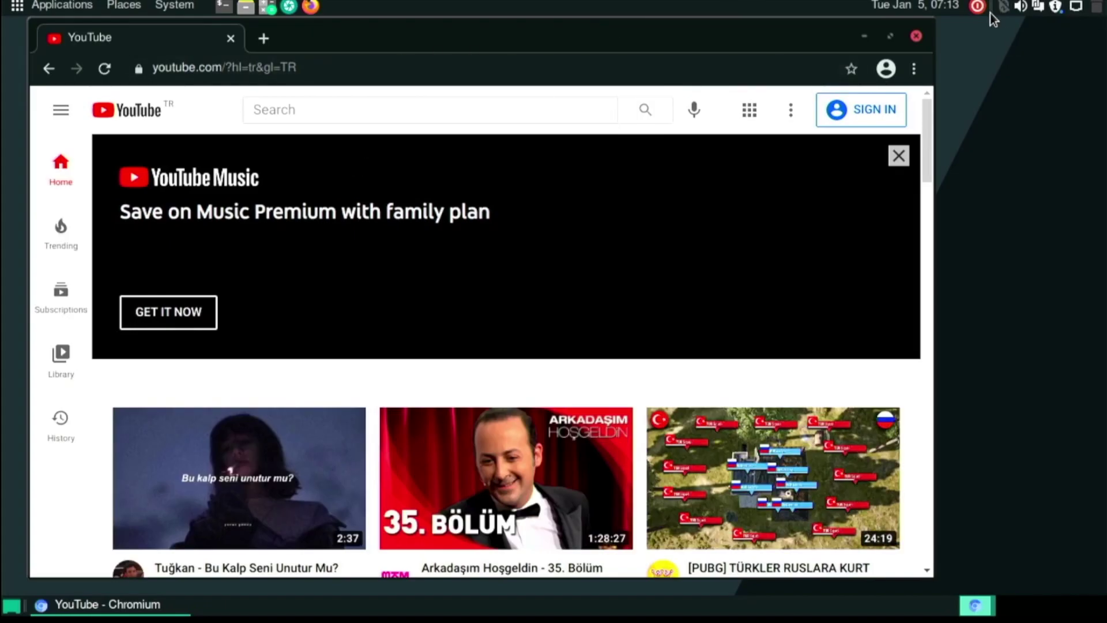
Maximize Chromium, search YouTube for 'big buck bunny', and play the 60fps 4K video full screen.
click(891, 38)
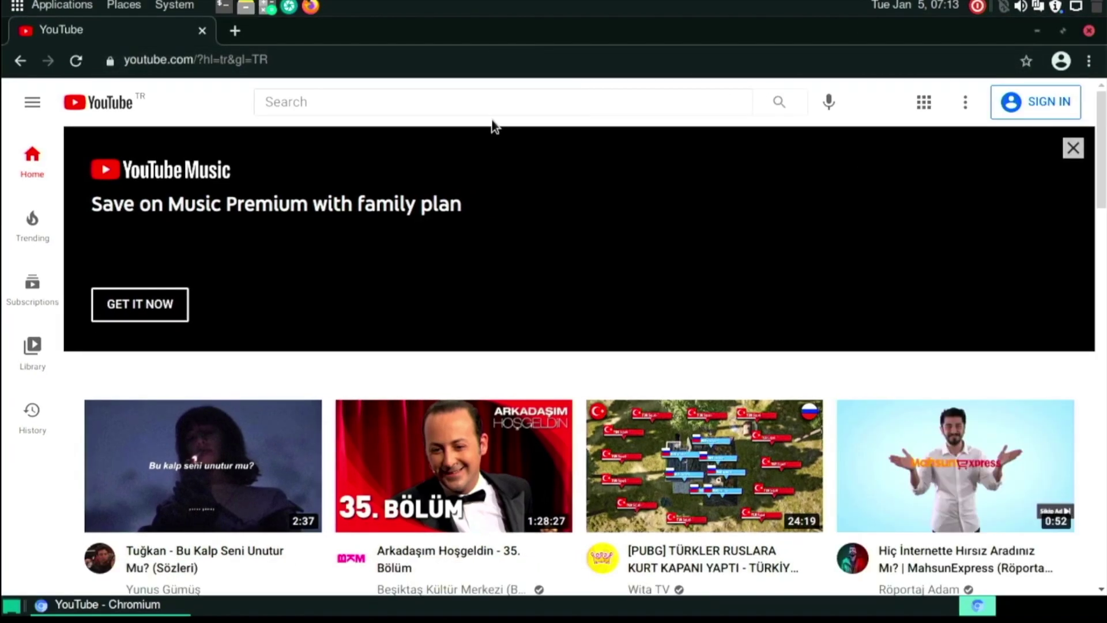
click(493, 104)
text(b)
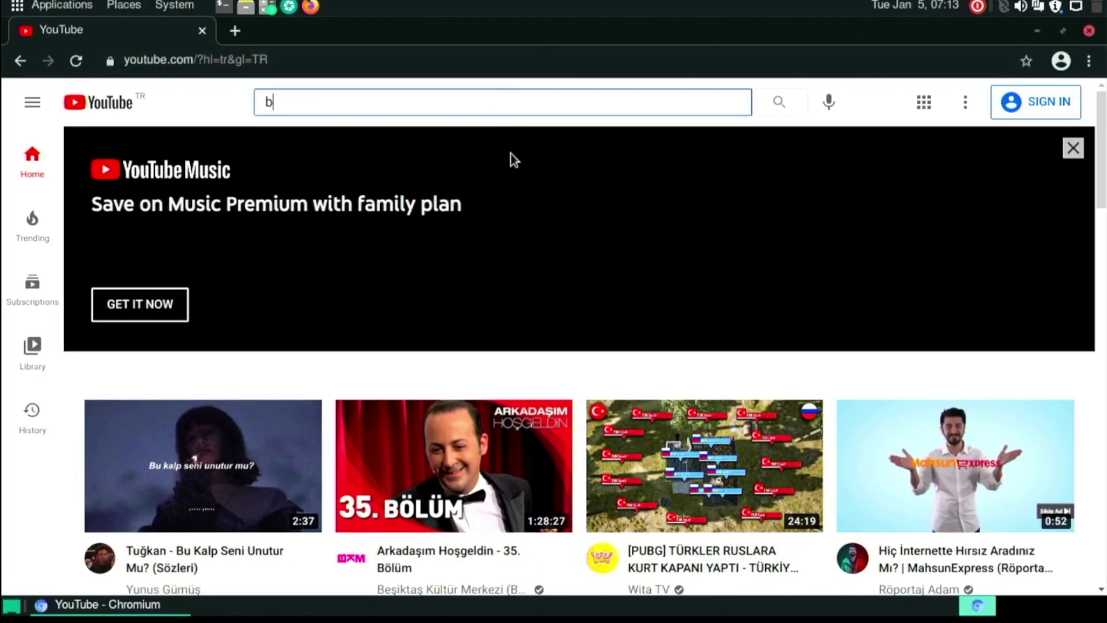
text(ig buck bunn)
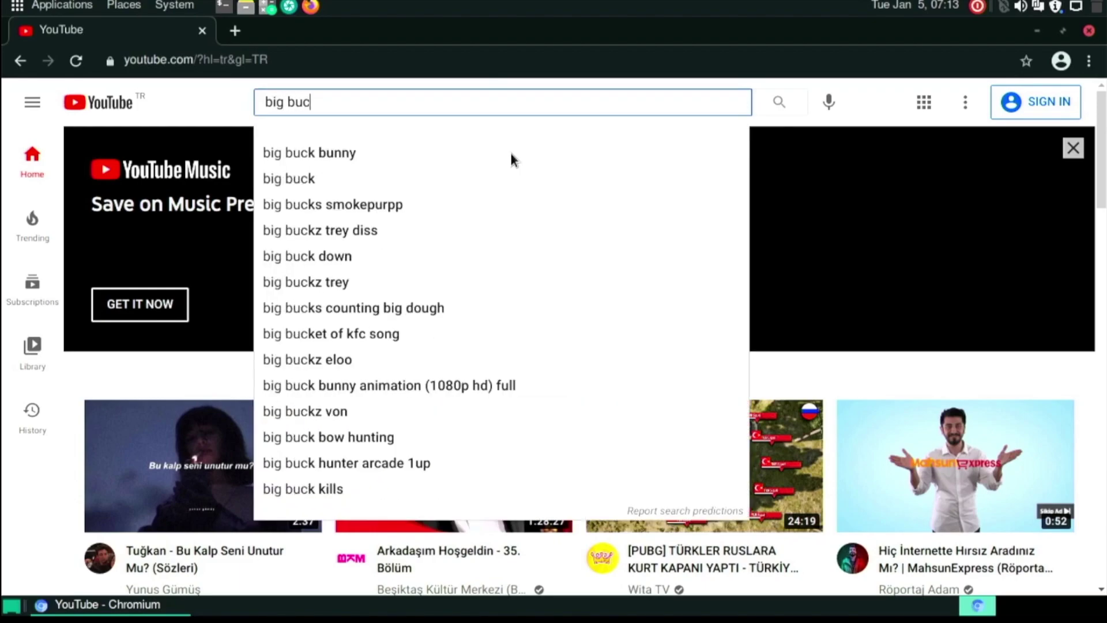
text(y)
key(Return)
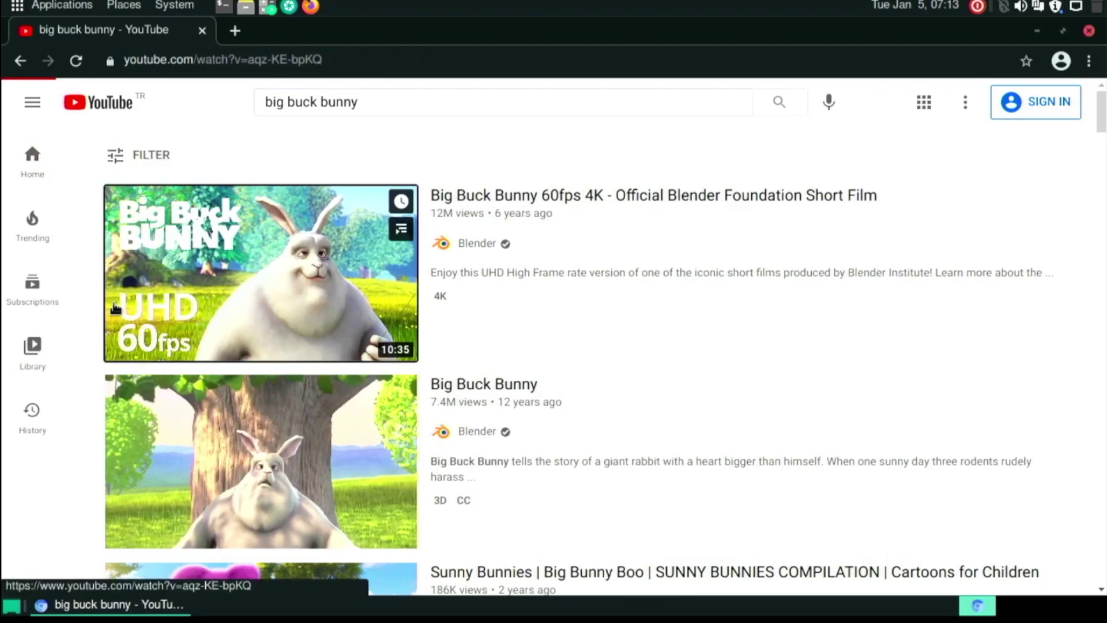
click(124, 310)
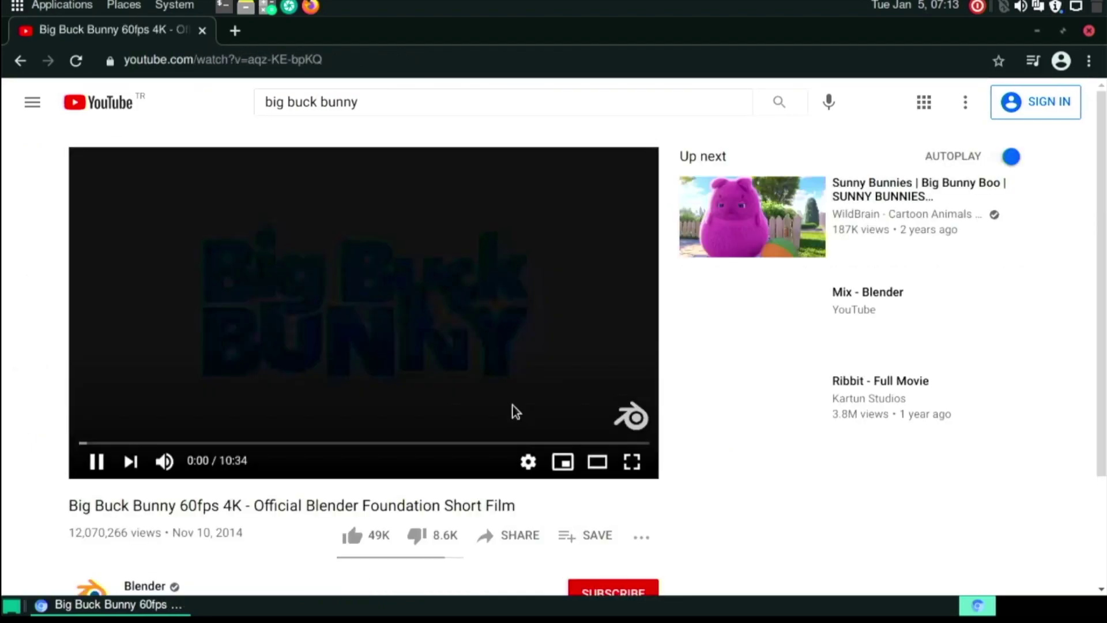
click(632, 461)
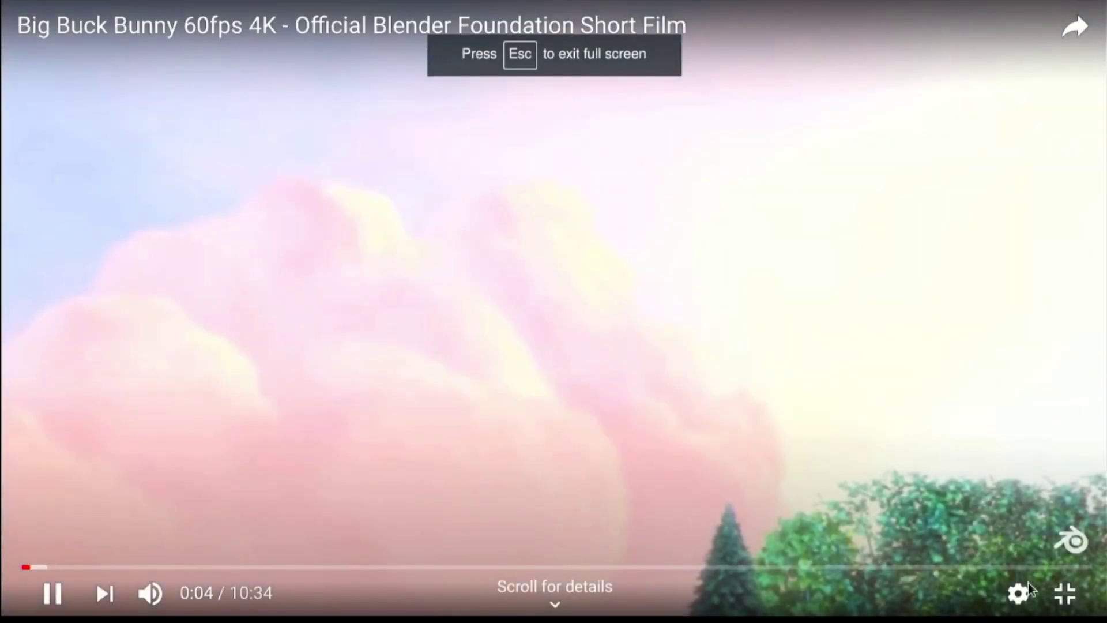
Change the video quality from Auto 480p to 1080p60 in the player's settings.
click(1021, 592)
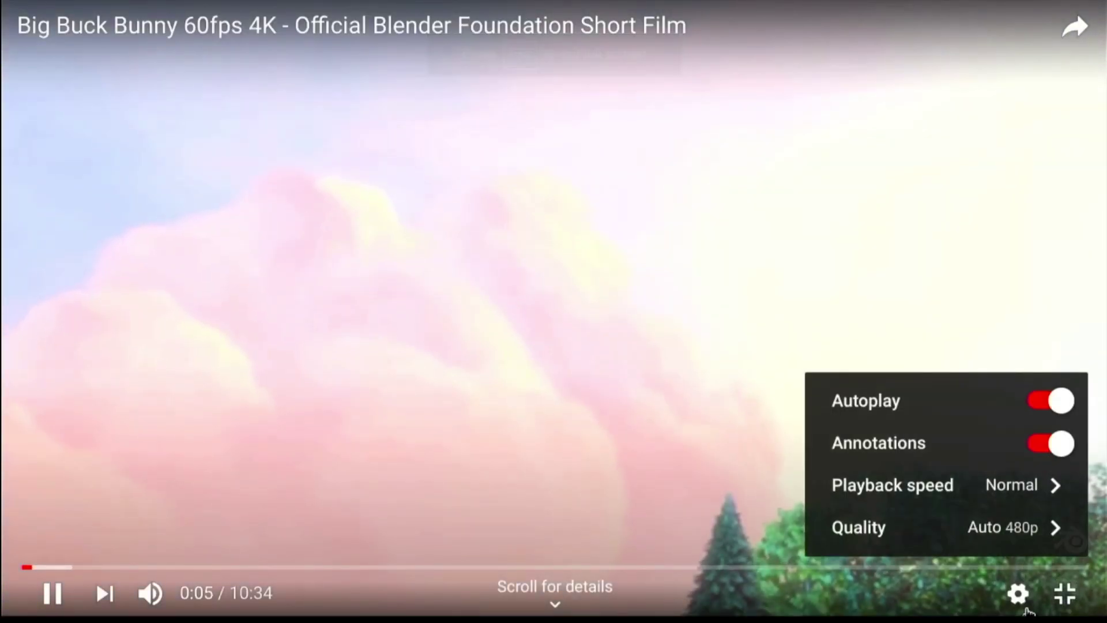
click(1034, 537)
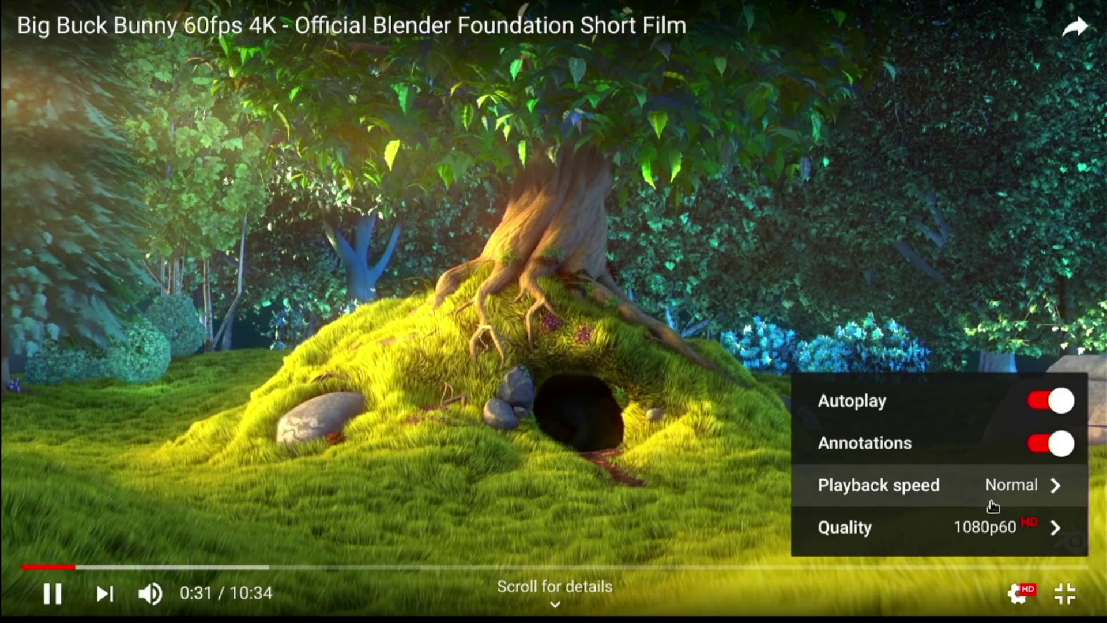
click(972, 527)
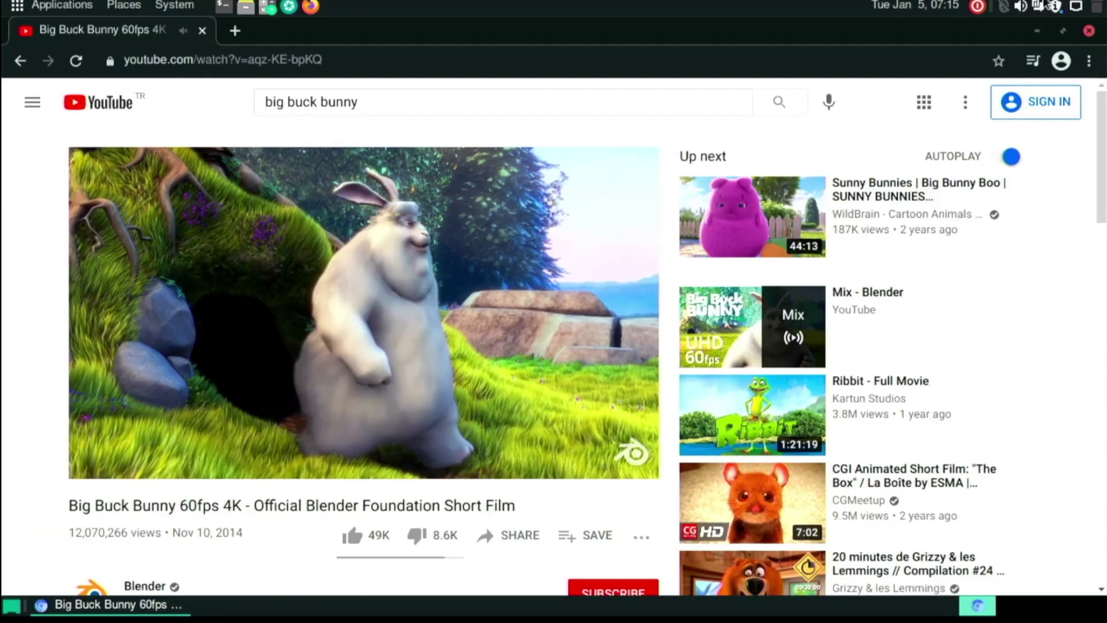
Open a new tab, close the YouTube tab, and search Google for amazon.
click(235, 33)
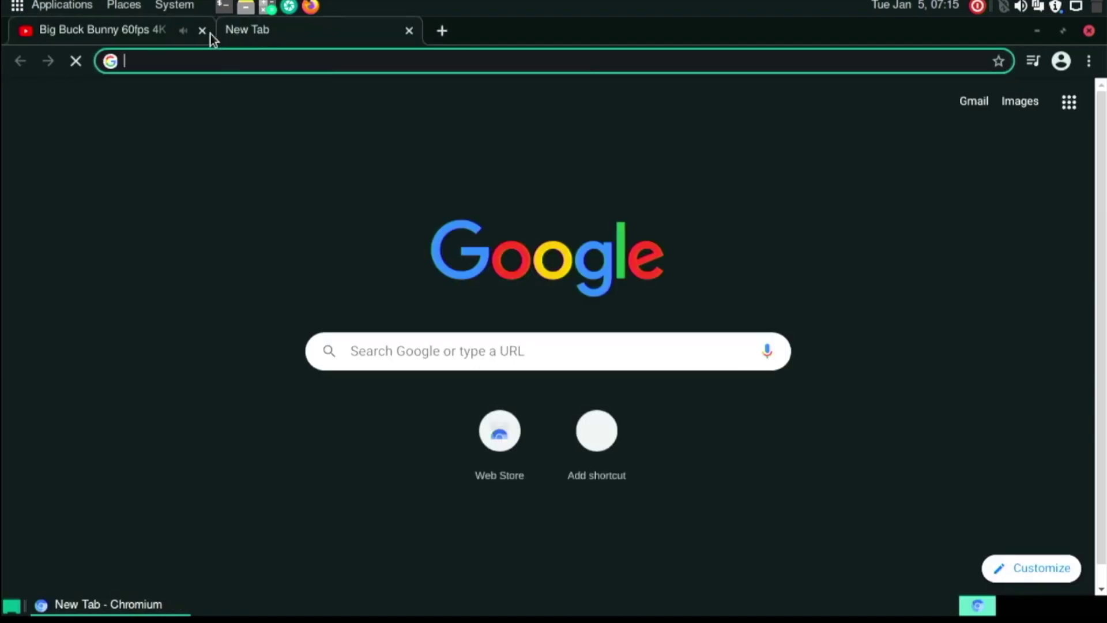
click(203, 31)
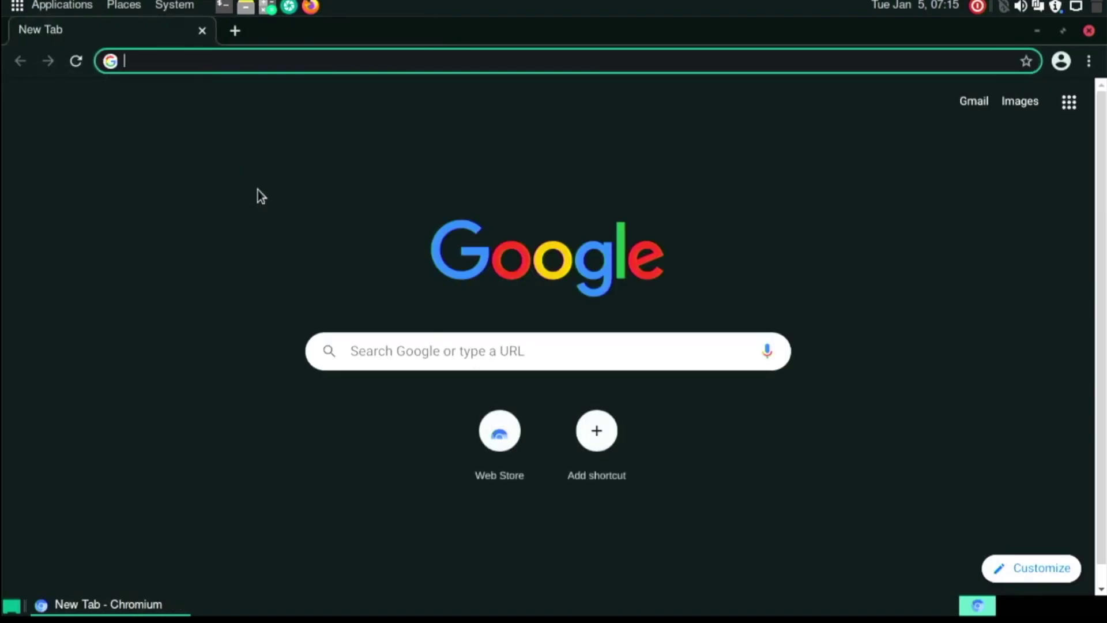
text(ama)
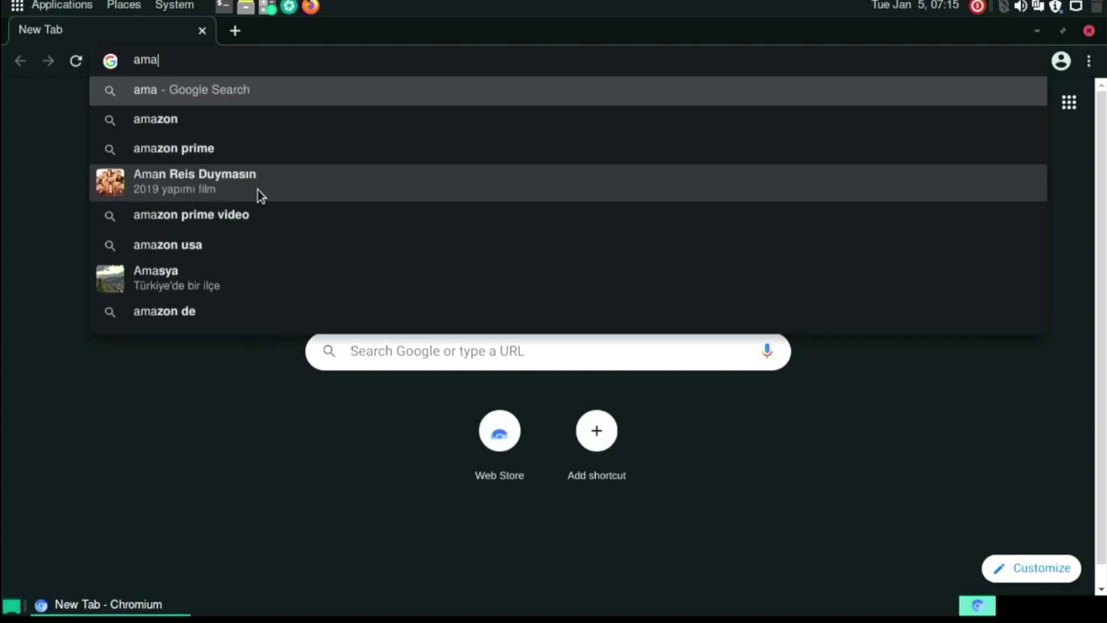
text(zo)
key(Return)
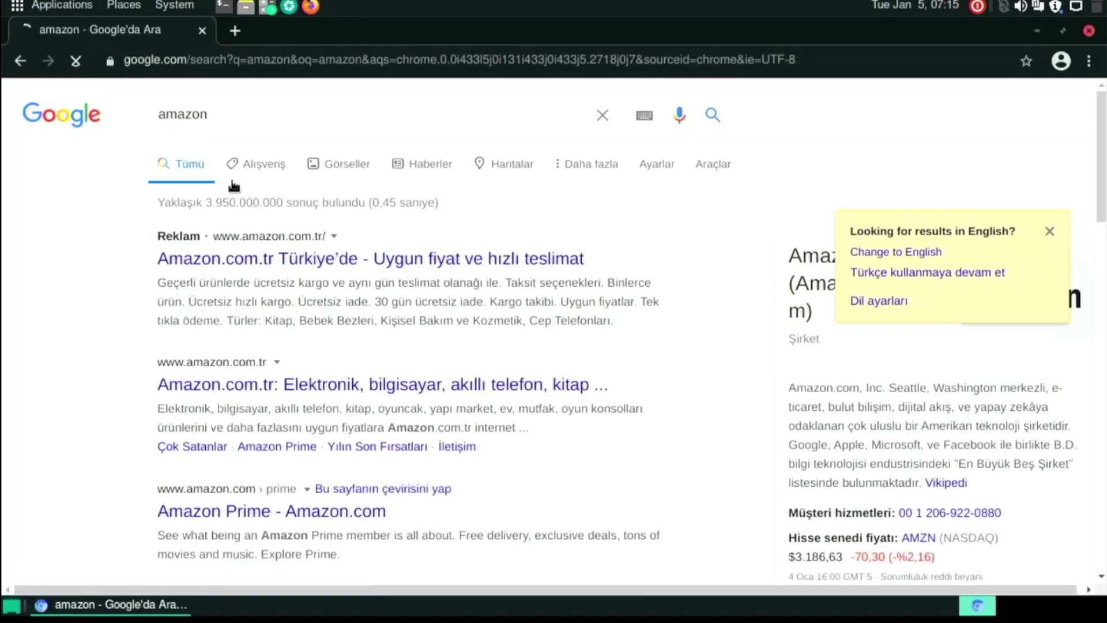
Open Amazon.com.tr, accept cookies, and browse the Televizyonlar category, reloading after a connection error.
click(226, 261)
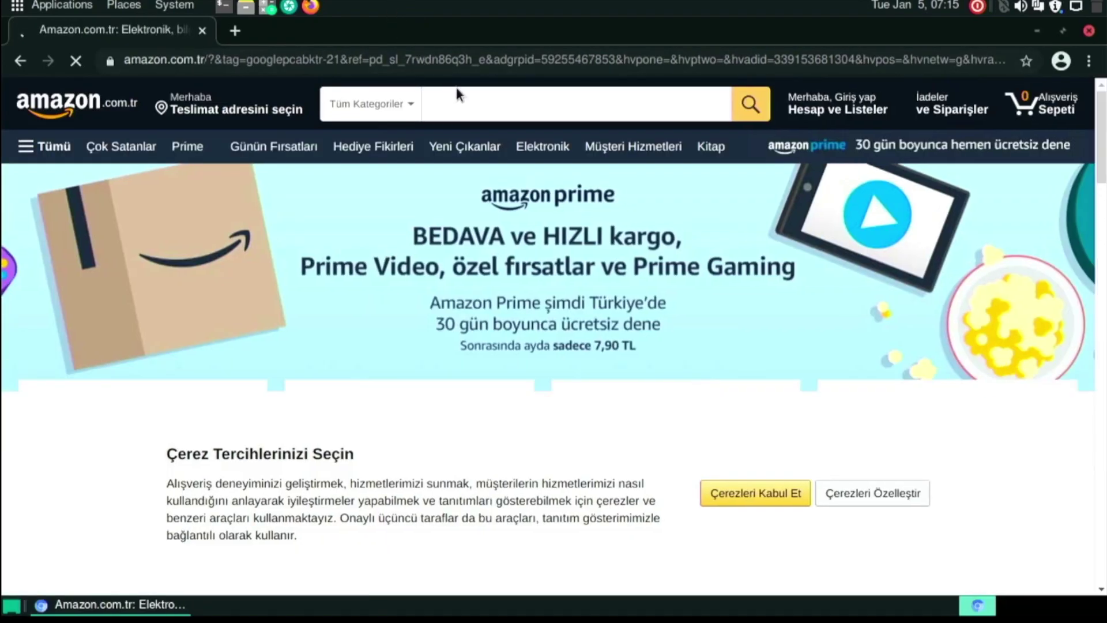
click(736, 508)
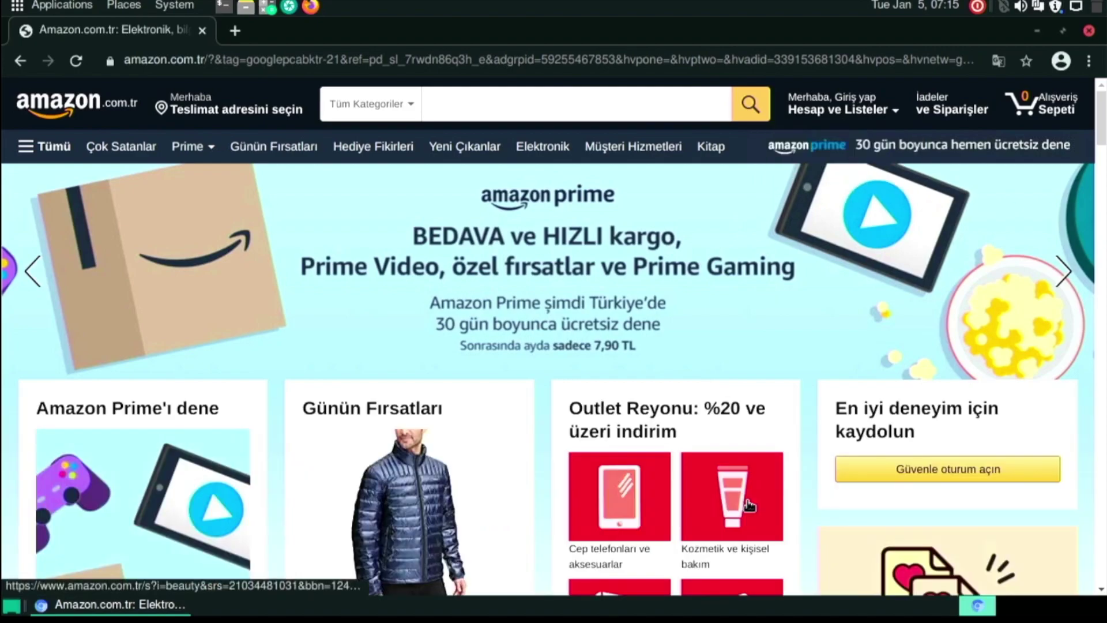
scroll(546, 372, down, 10)
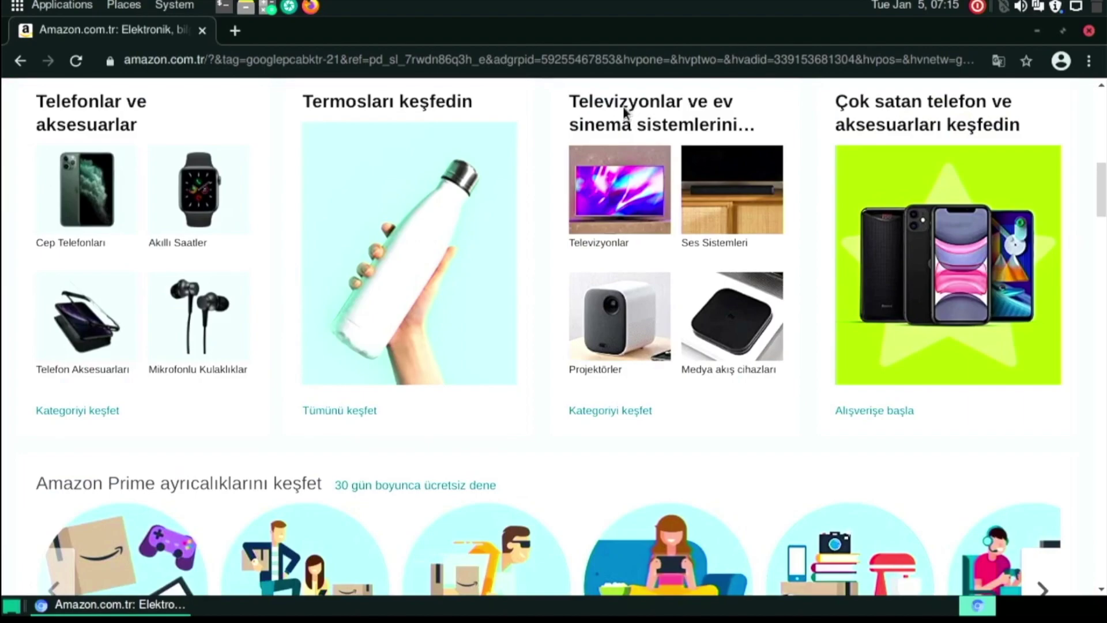
click(626, 225)
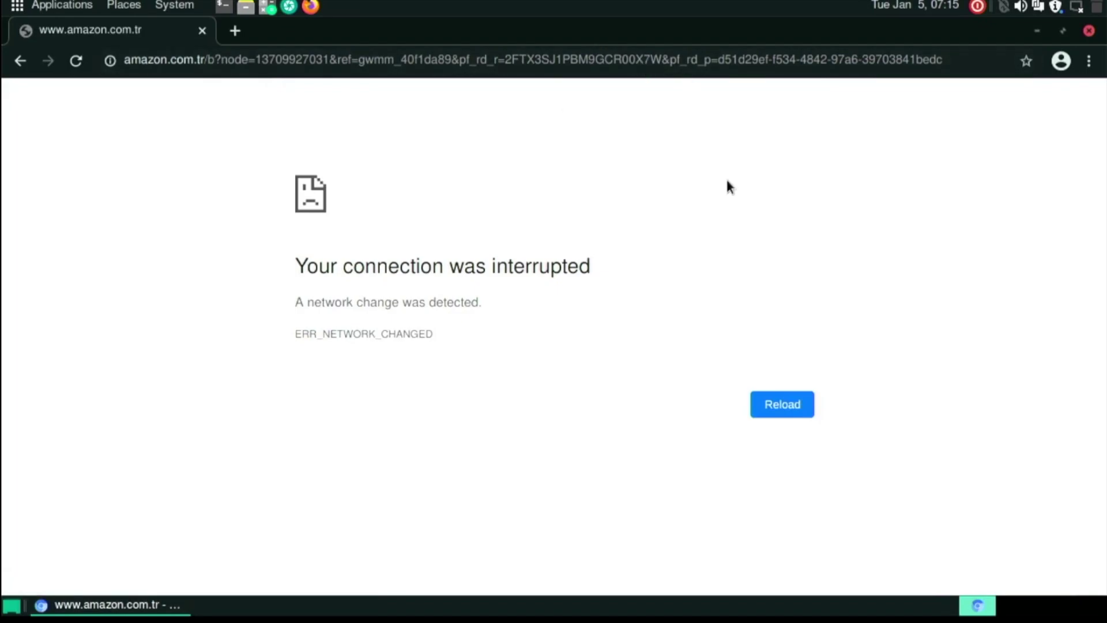
click(787, 411)
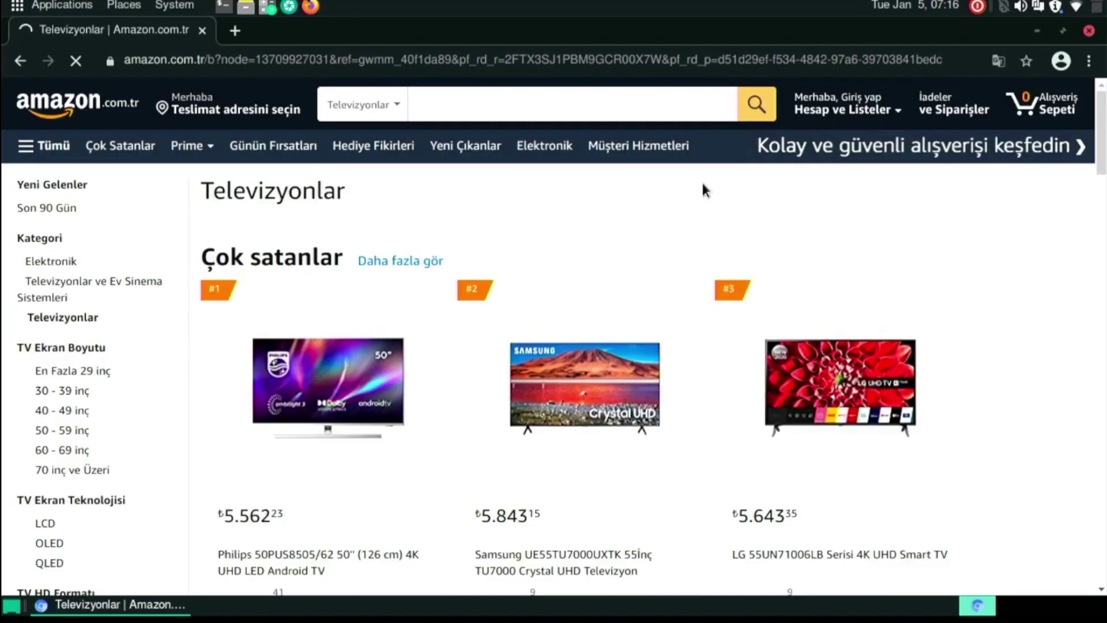
scroll(650, 337, down, 15)
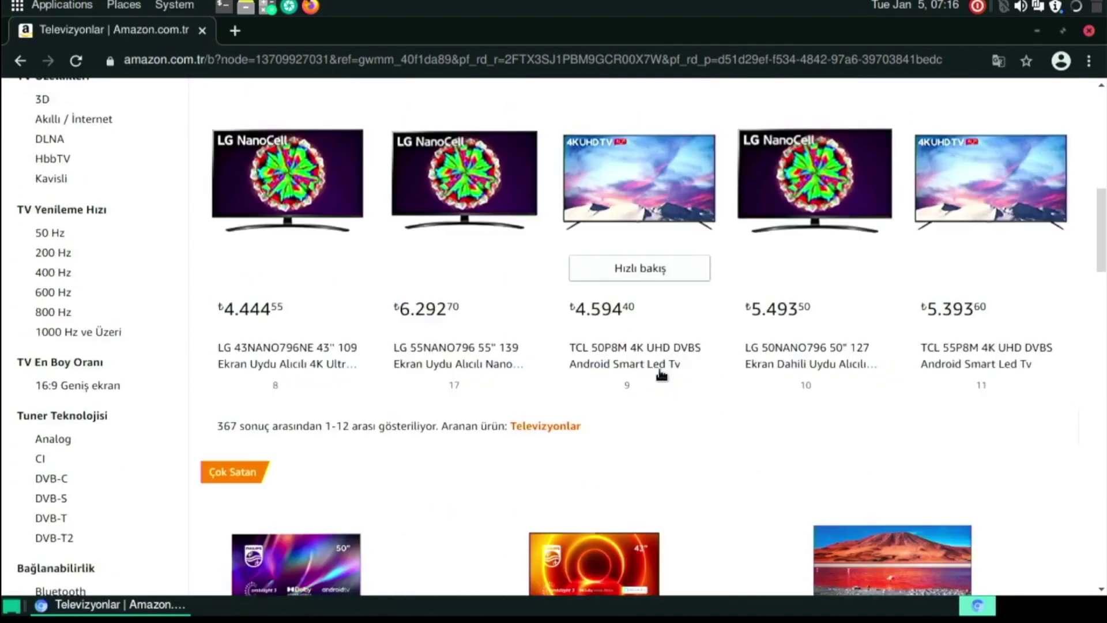
scroll(608, 407, down, 4)
scroll(610, 398, up, 10)
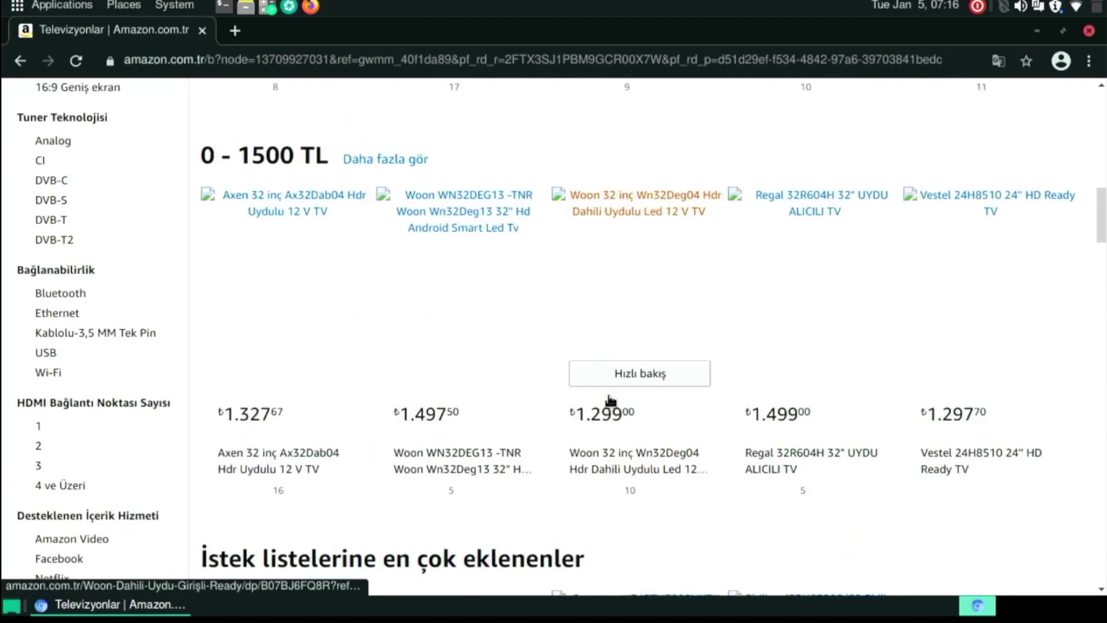
scroll(591, 378, up, 9)
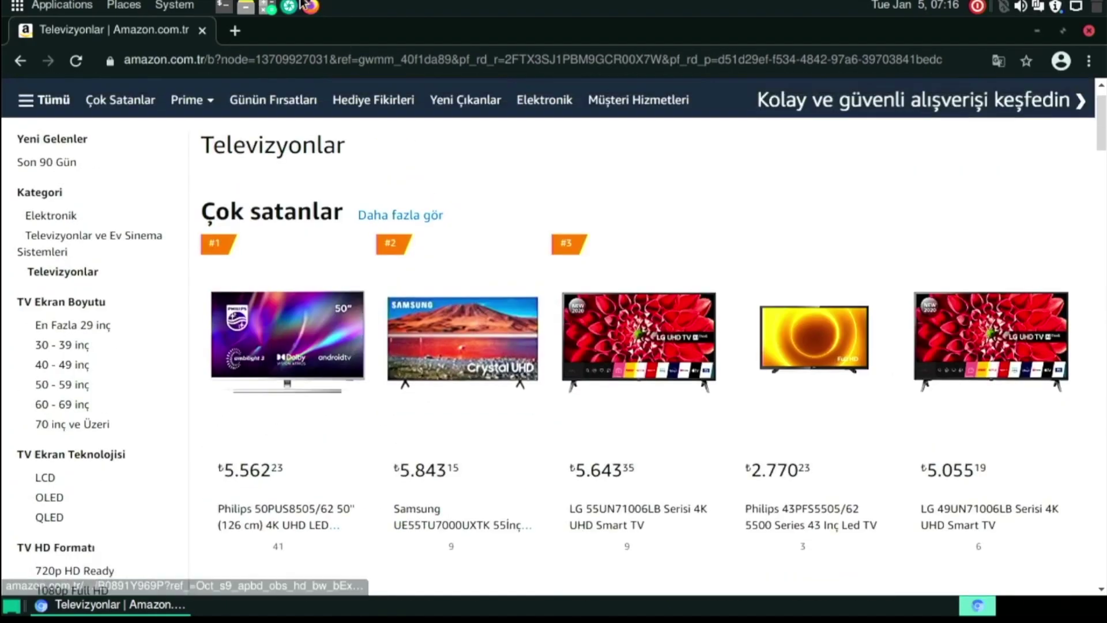
Replace the address with 'raspberry pi' and view the Google search results.
key(ctrl+l)
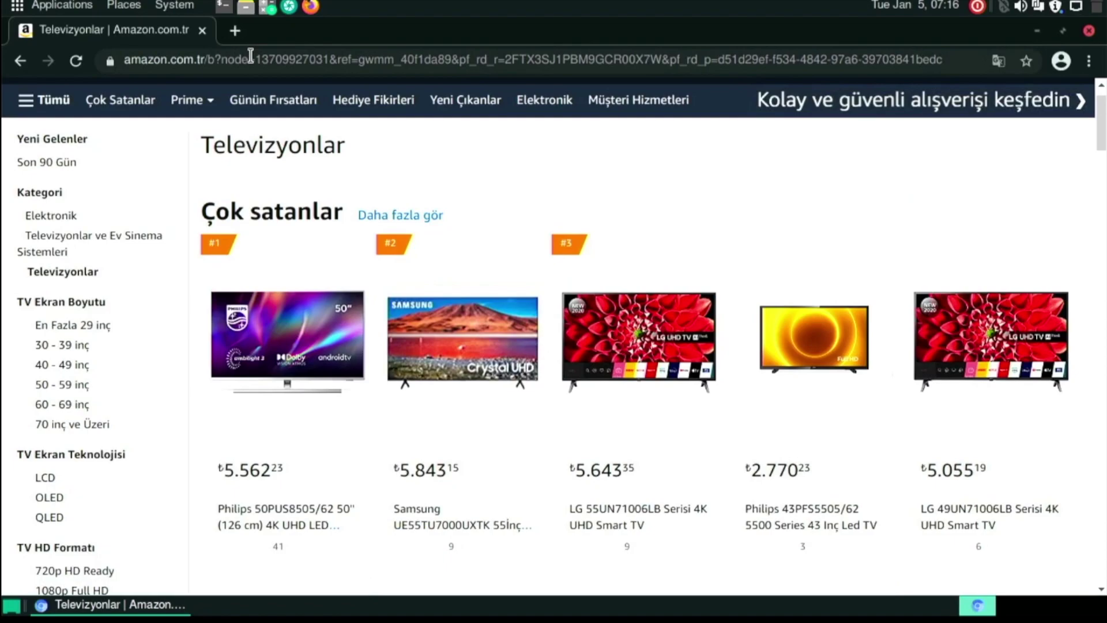
key(BackSpace)
text(ra)
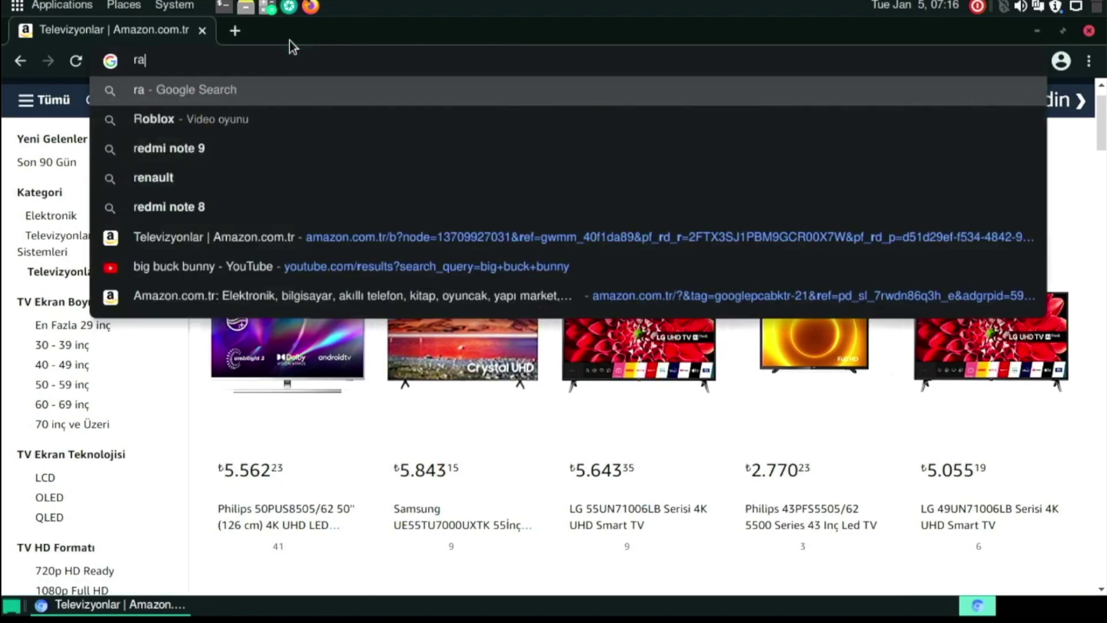
text(spberry pi)
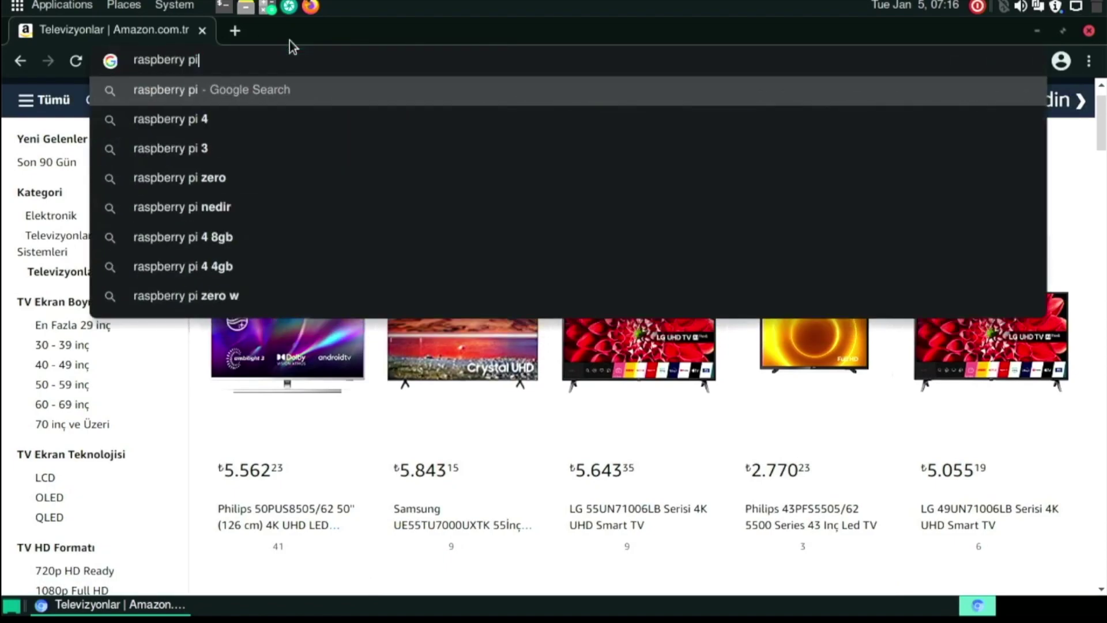
key(Return)
scroll(338, 314, down, 10)
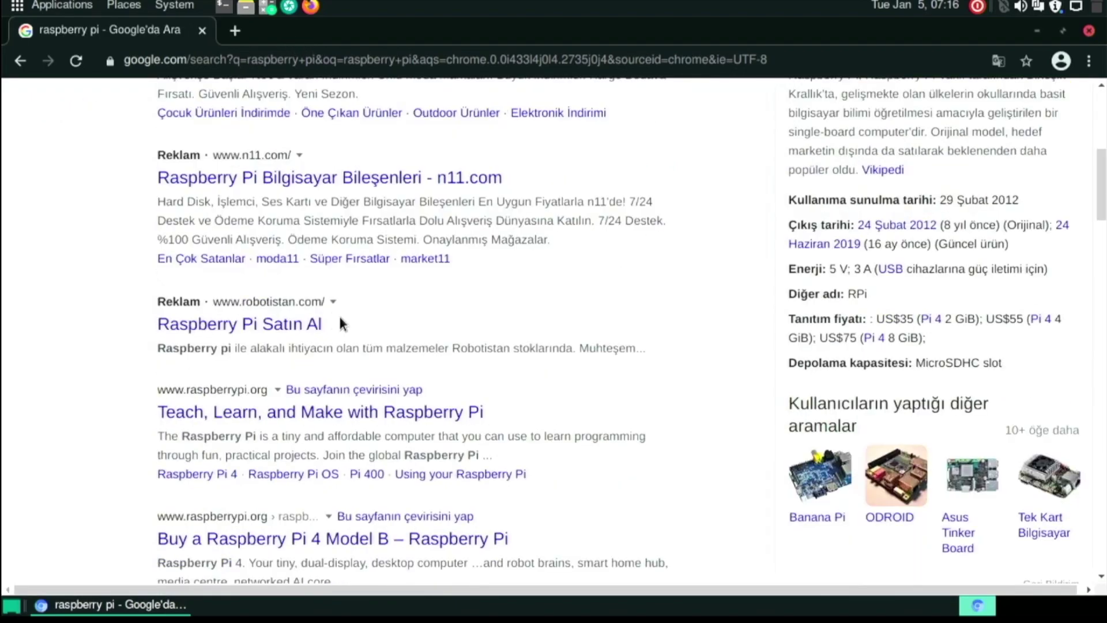
scroll(396, 291, up, 10)
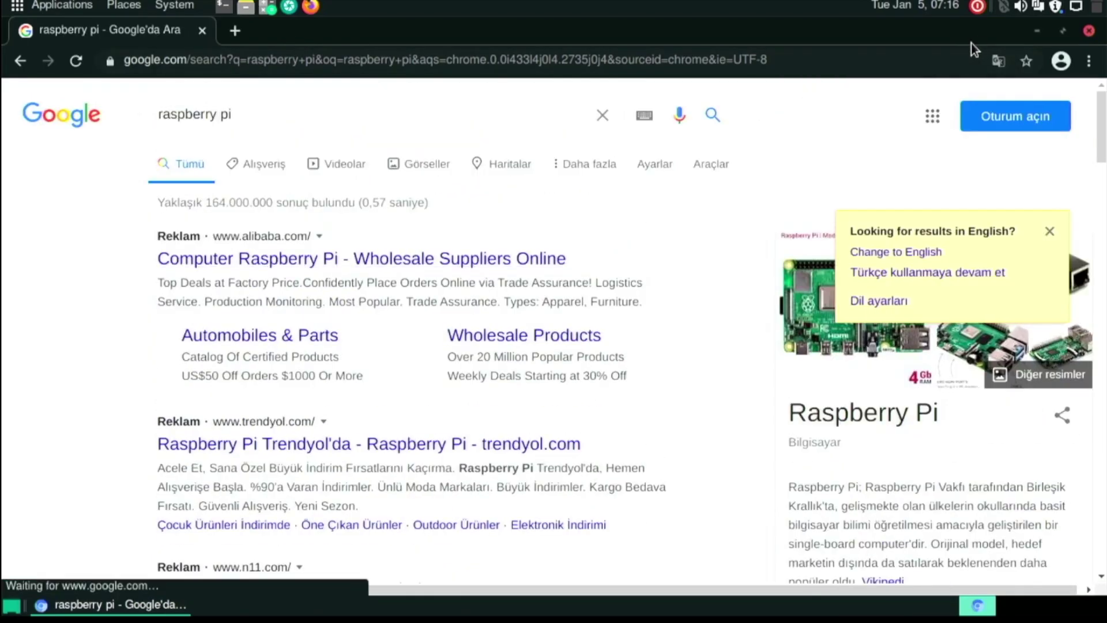
Close the browser and add a Chromium launcher from the Internet category to the top panel.
click(1089, 31)
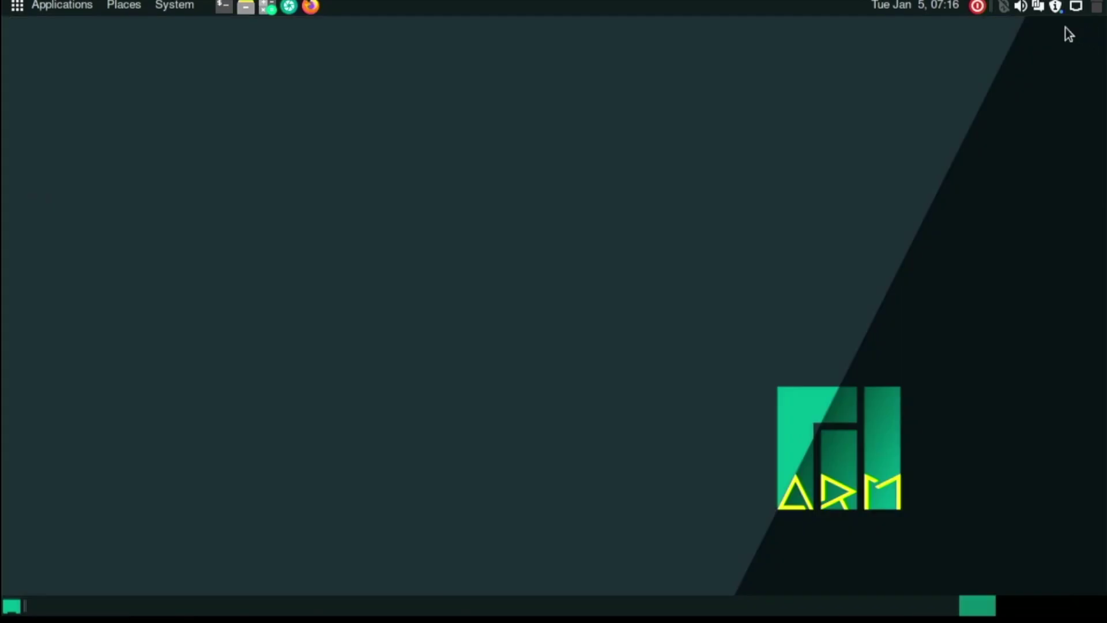
right_click(458, 7)
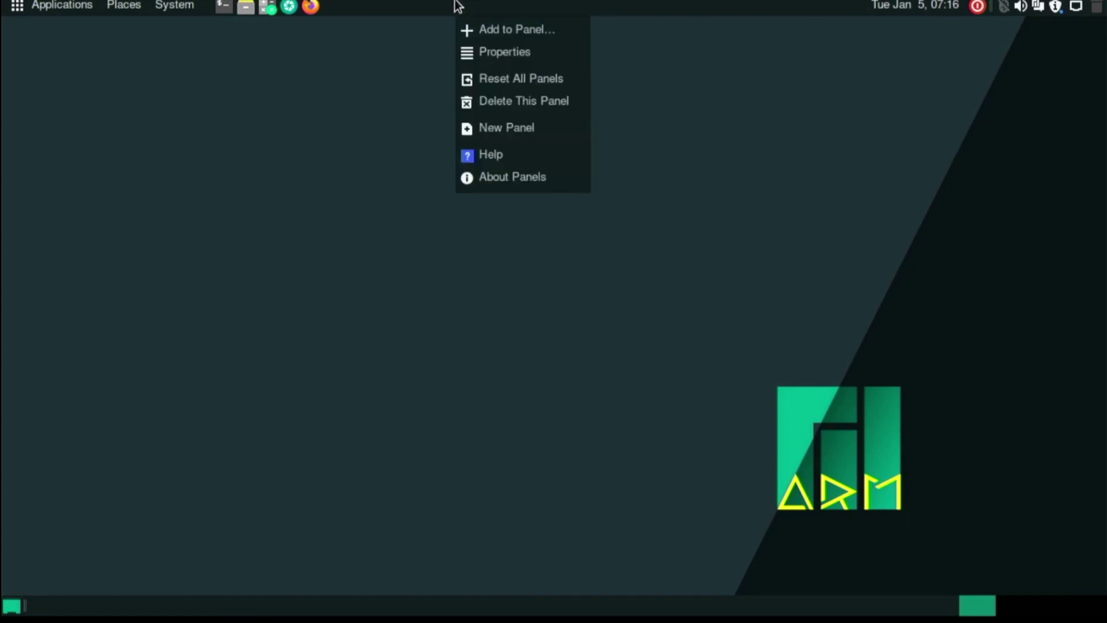
click(468, 28)
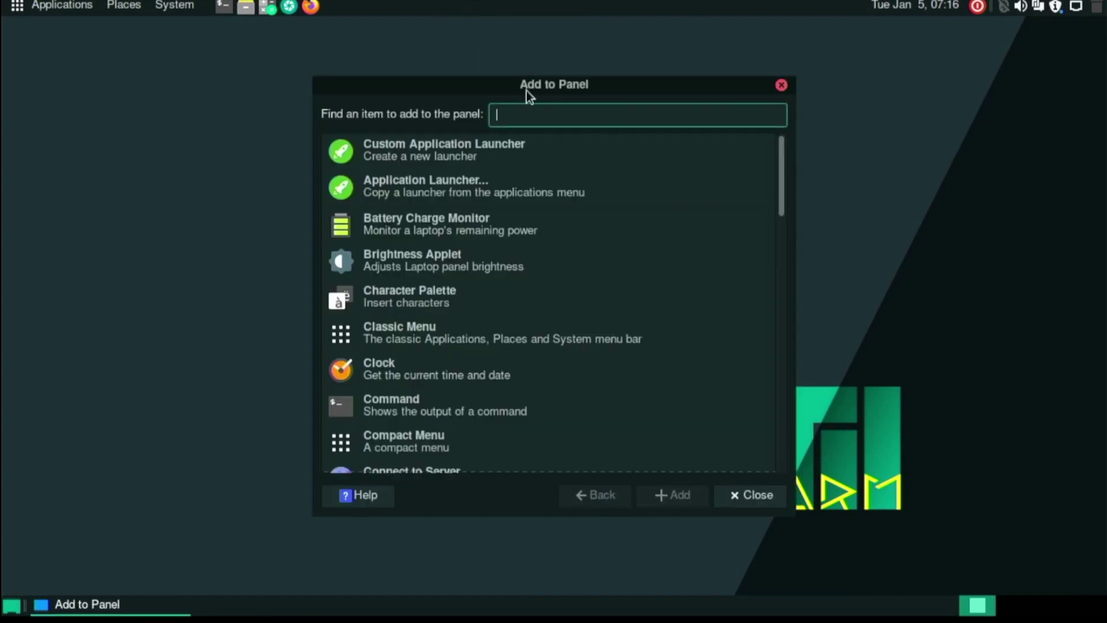
click(438, 188)
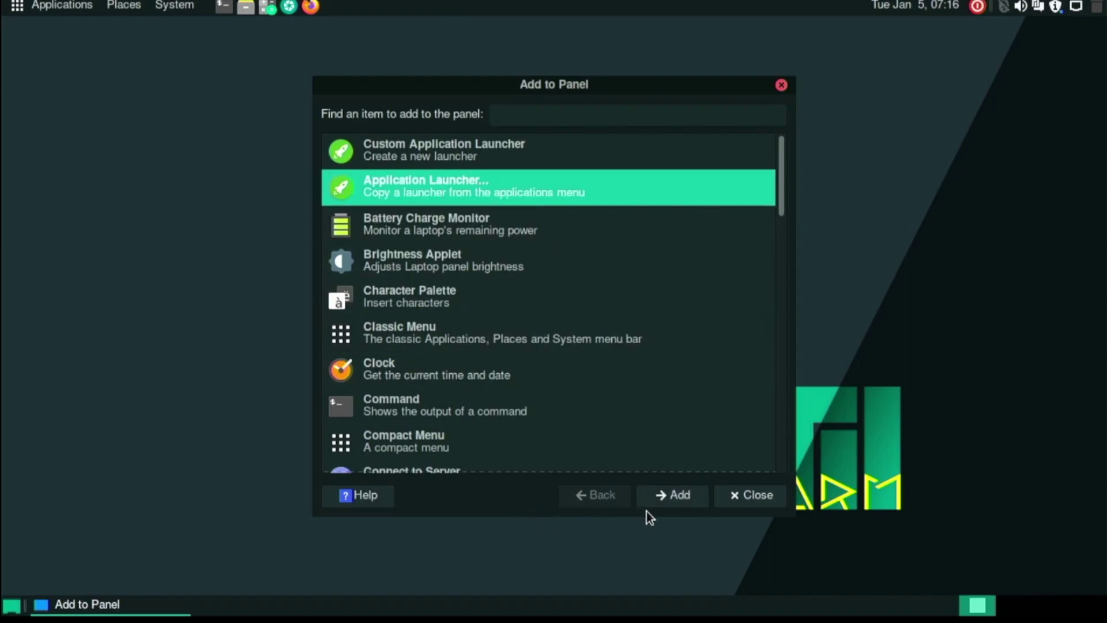
click(667, 503)
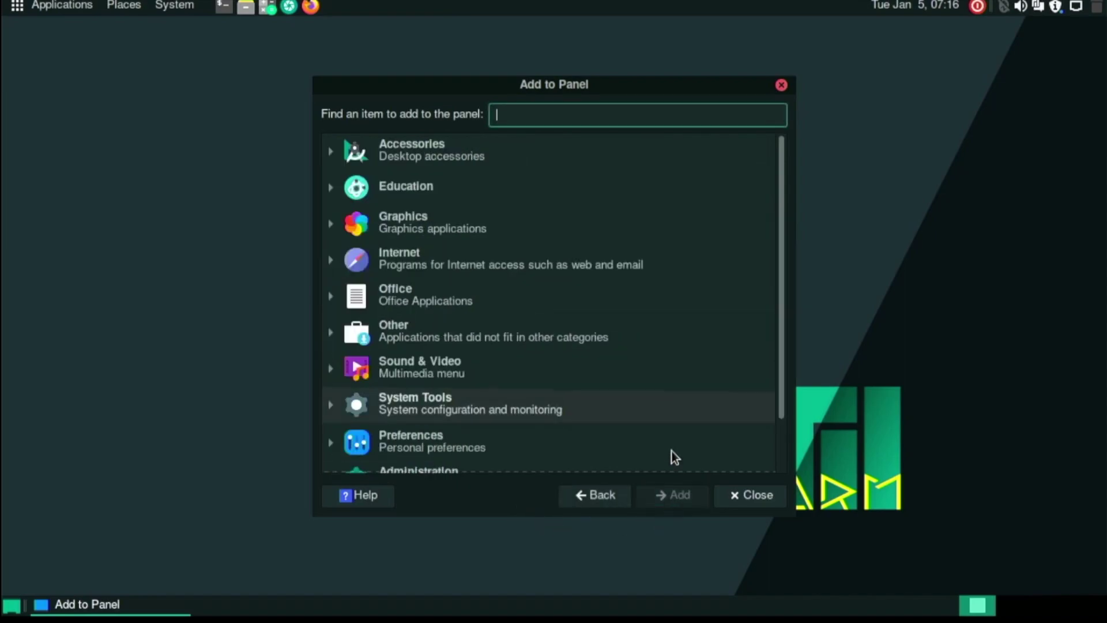
click(341, 252)
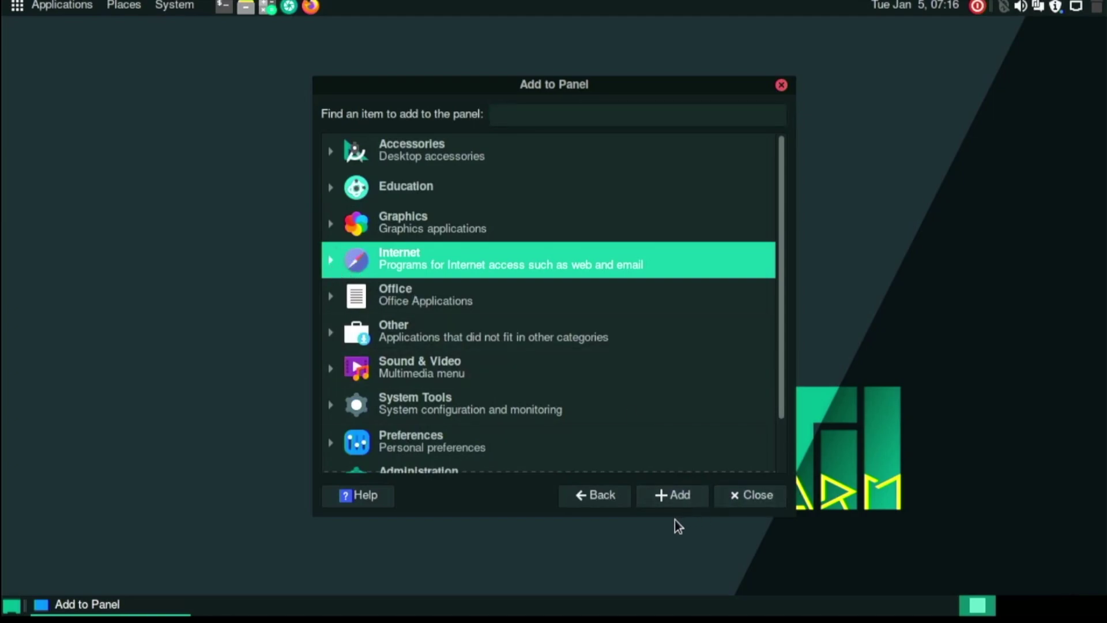
click(667, 503)
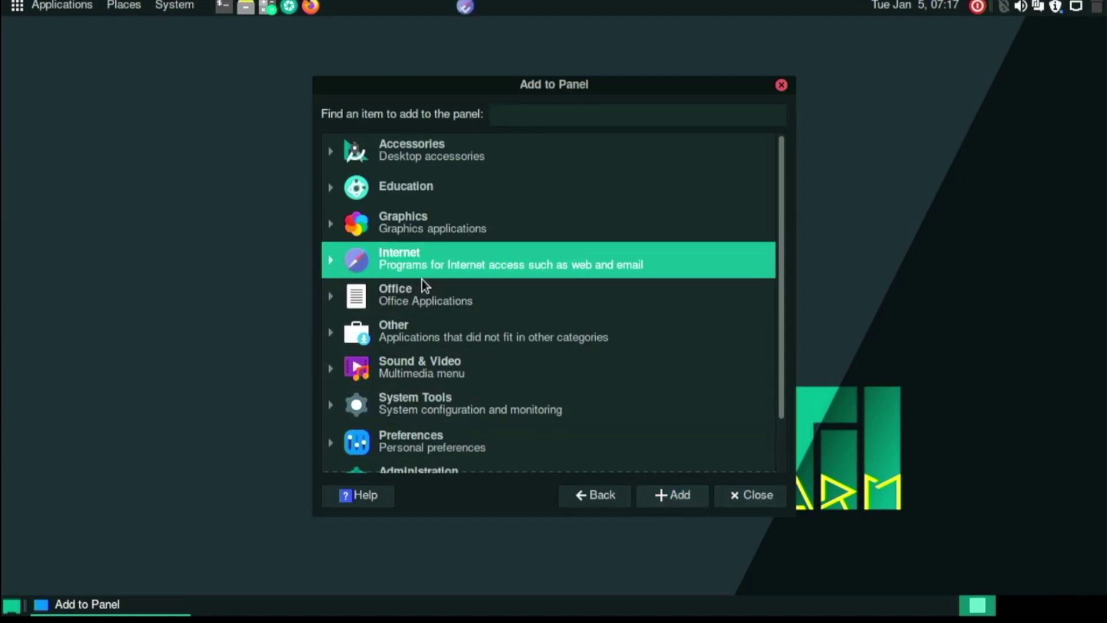
click(327, 257)
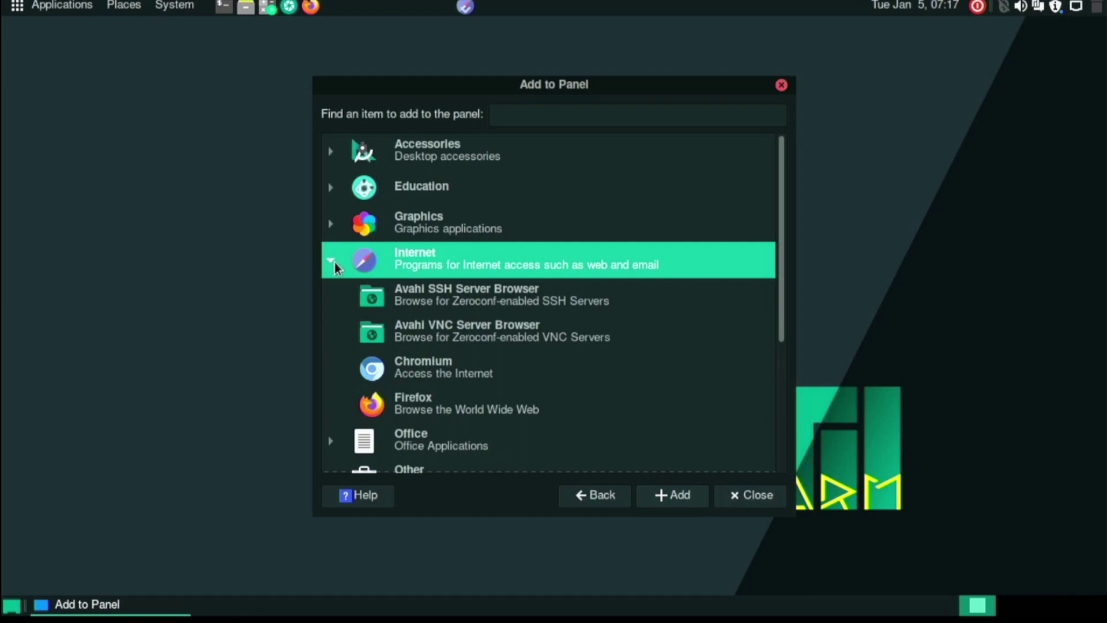
click(407, 367)
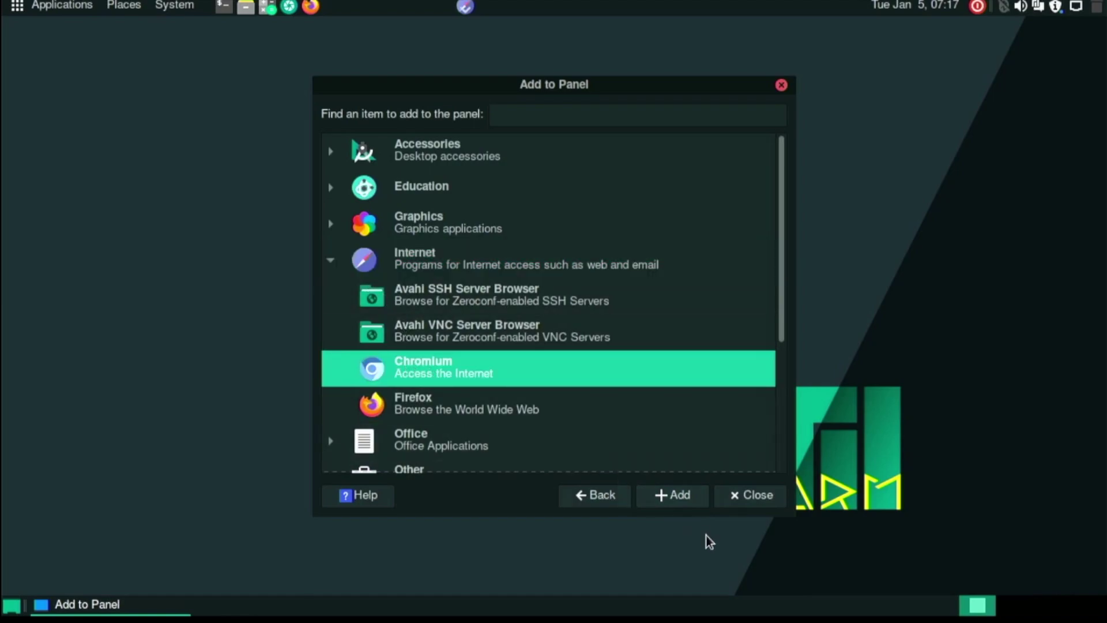
click(684, 505)
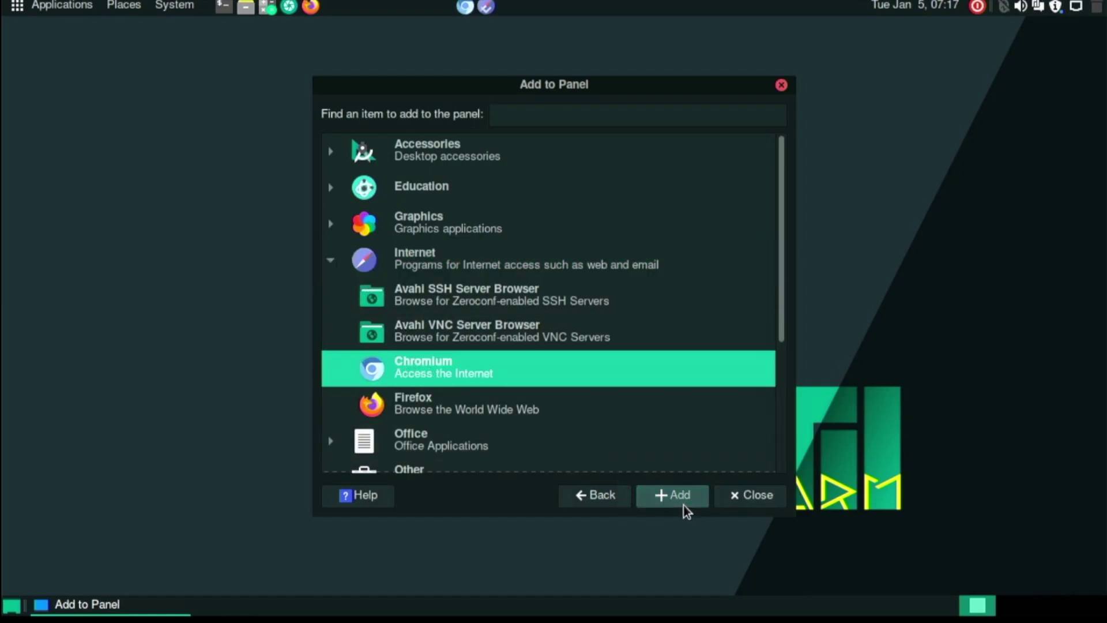
click(741, 498)
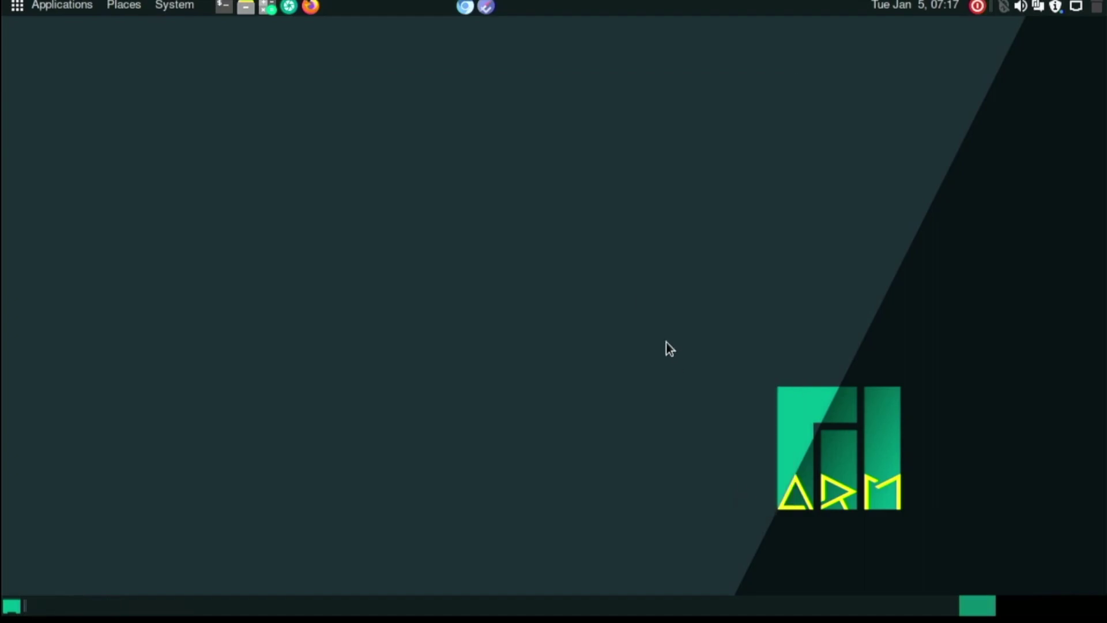
Remove the browser menu launcher from the panel and place Chromium beside Firefox.
click(479, 7)
click(479, 6)
right_click(484, 7)
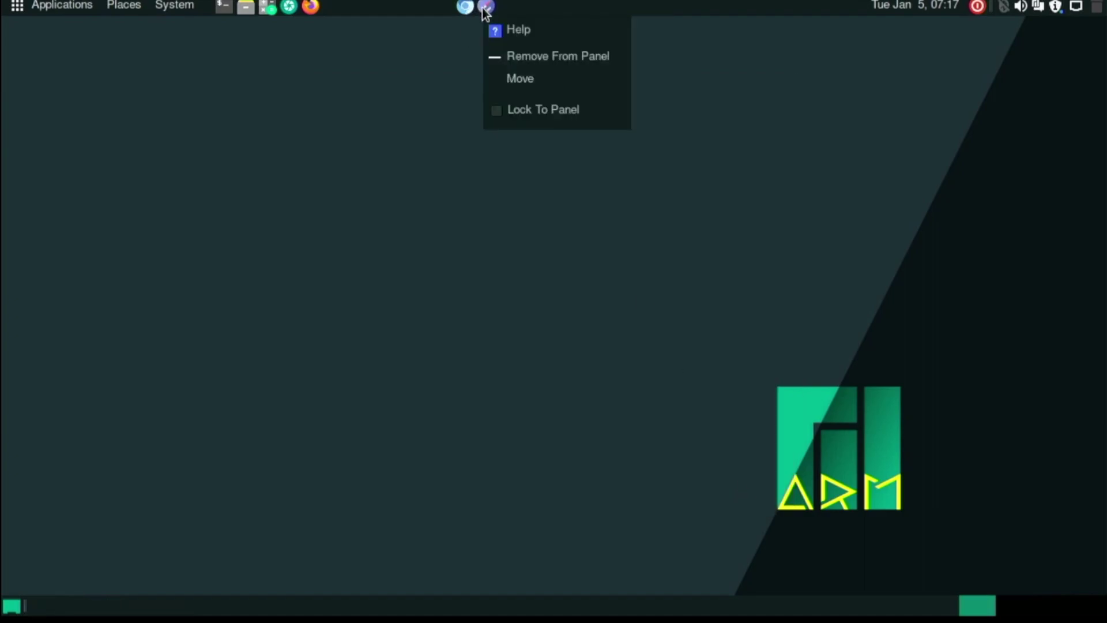
click(518, 58)
drag(464, 6, 324, 6)
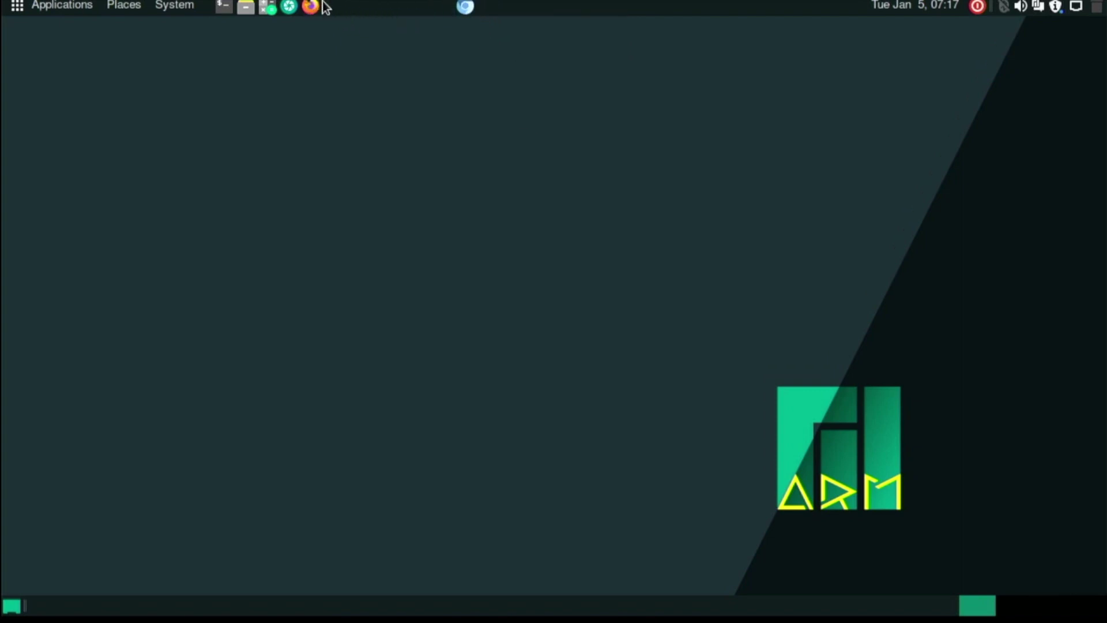
Launch Chromium from its panel launcher, dismiss the default-browser notice, and close it.
click(334, 7)
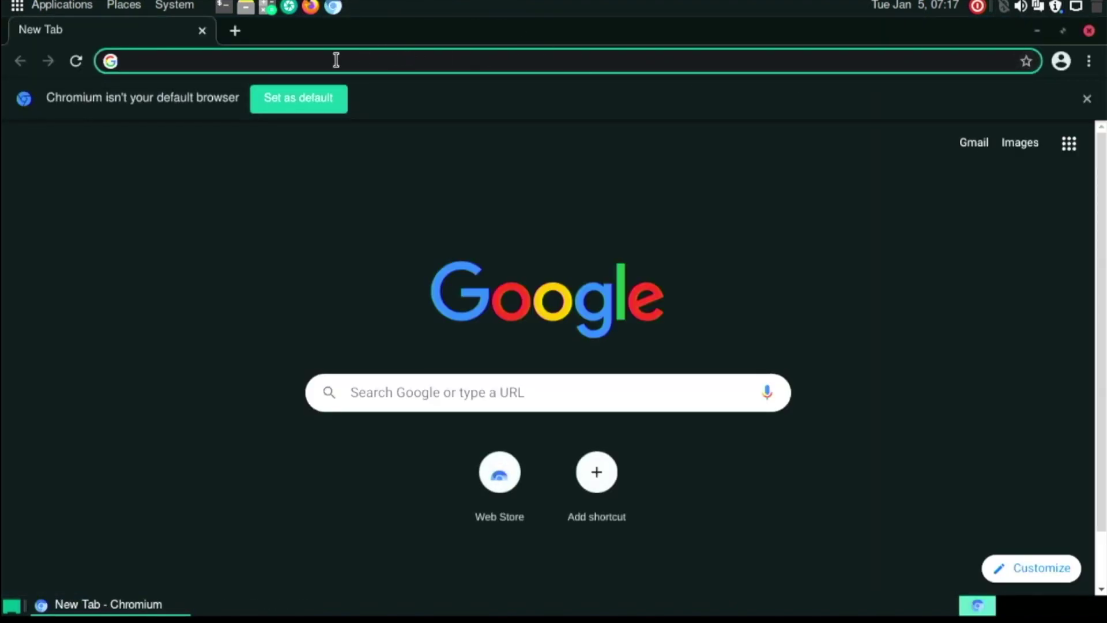
click(287, 88)
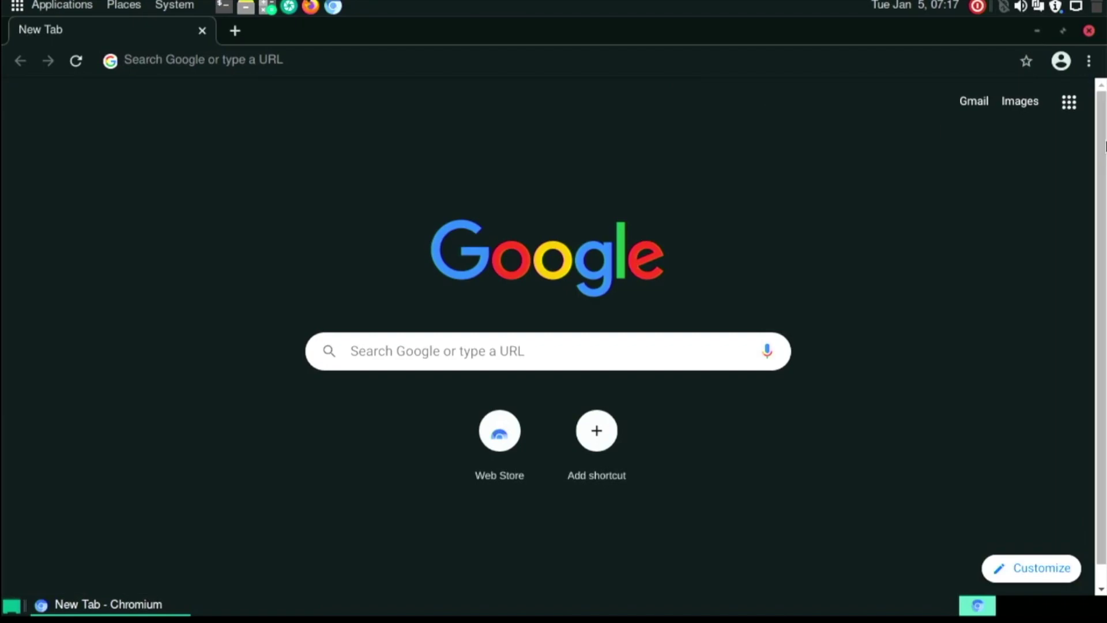
click(1089, 30)
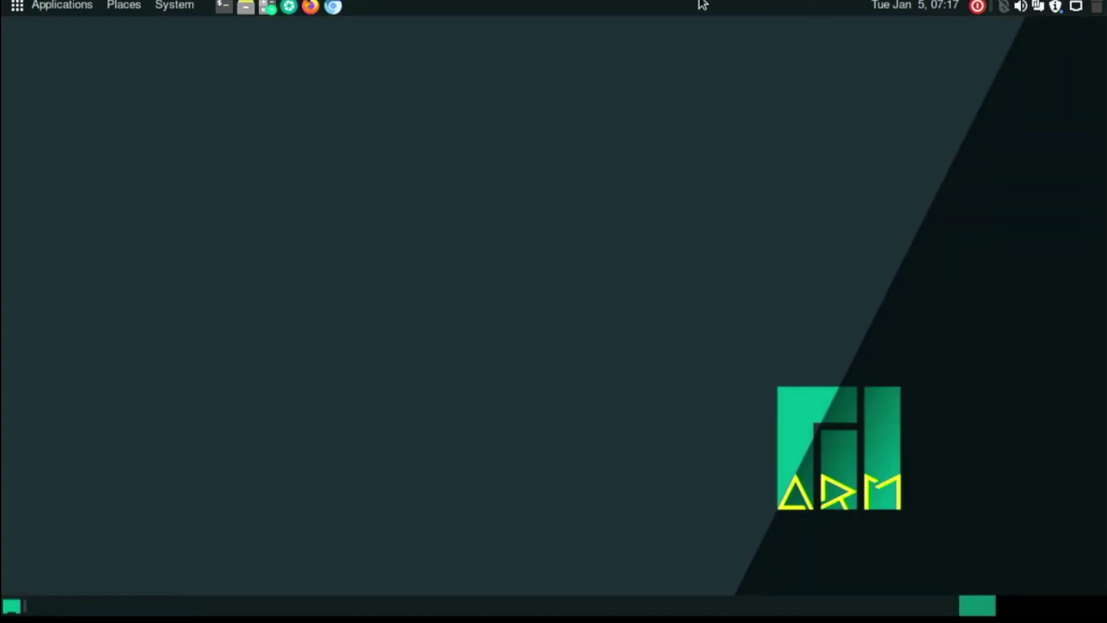
Open a terminal, open and close the home folder in Caja, and reposition the terminal.
click(224, 7)
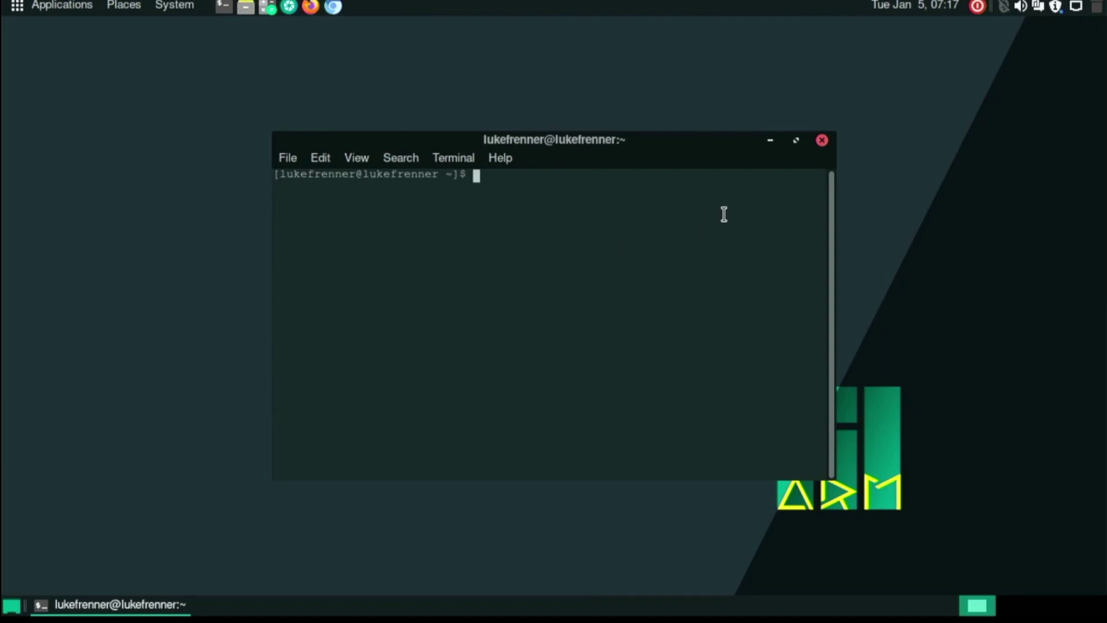
click(247, 7)
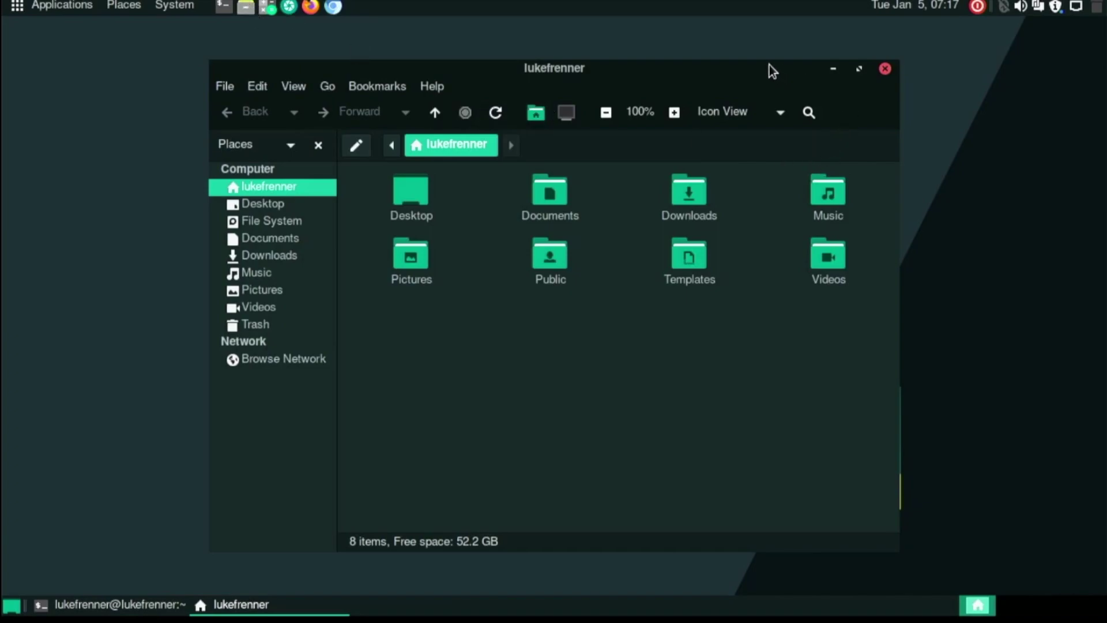
drag(769, 64, 714, 52)
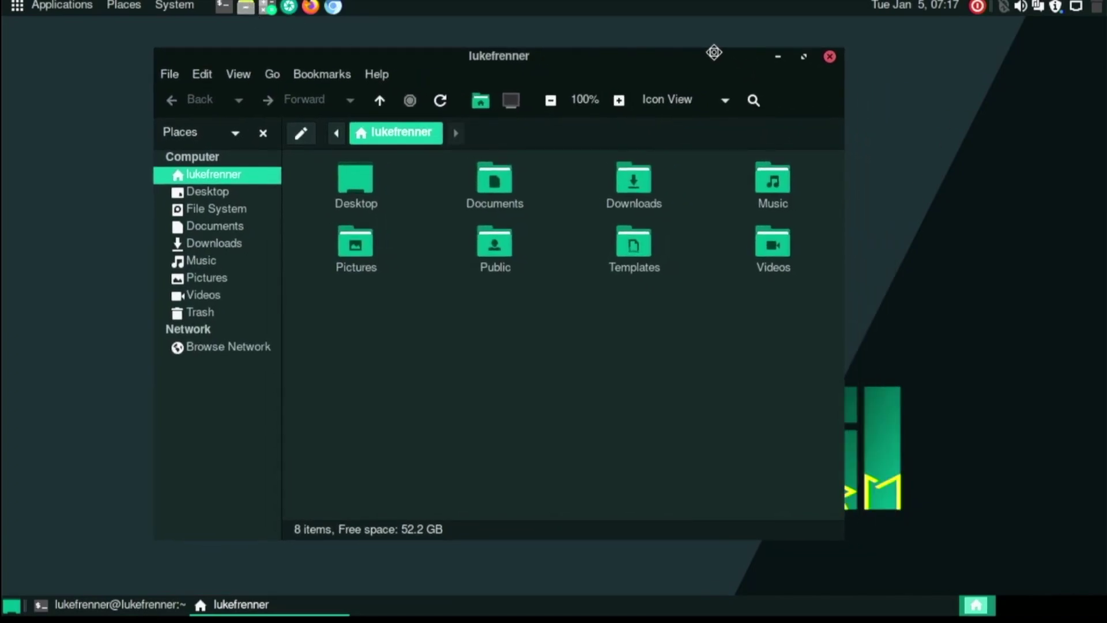
click(830, 56)
drag(600, 147, 612, 113)
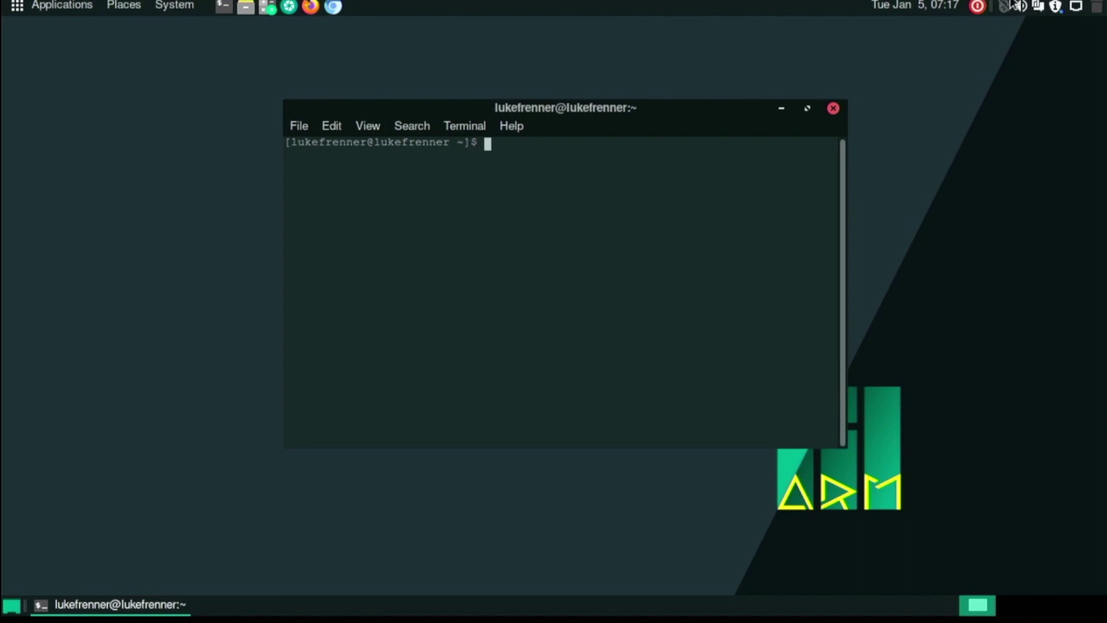
Install GParted with sudo pacman -S gparted, entering the password and confirming with y.
text(sudo ap)
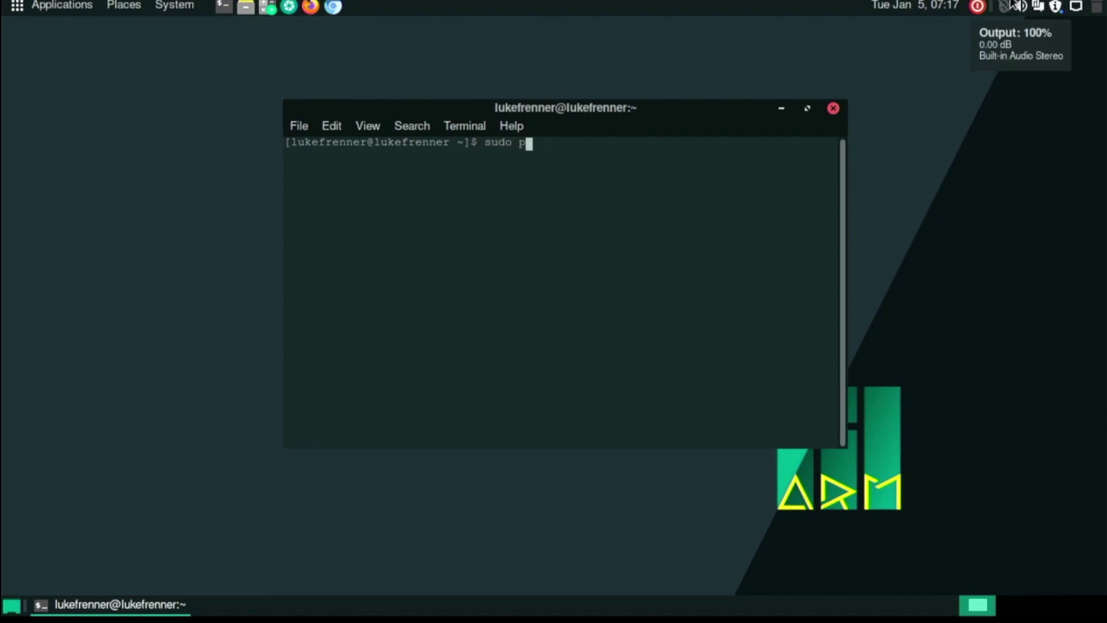
text(cman -S gparted)
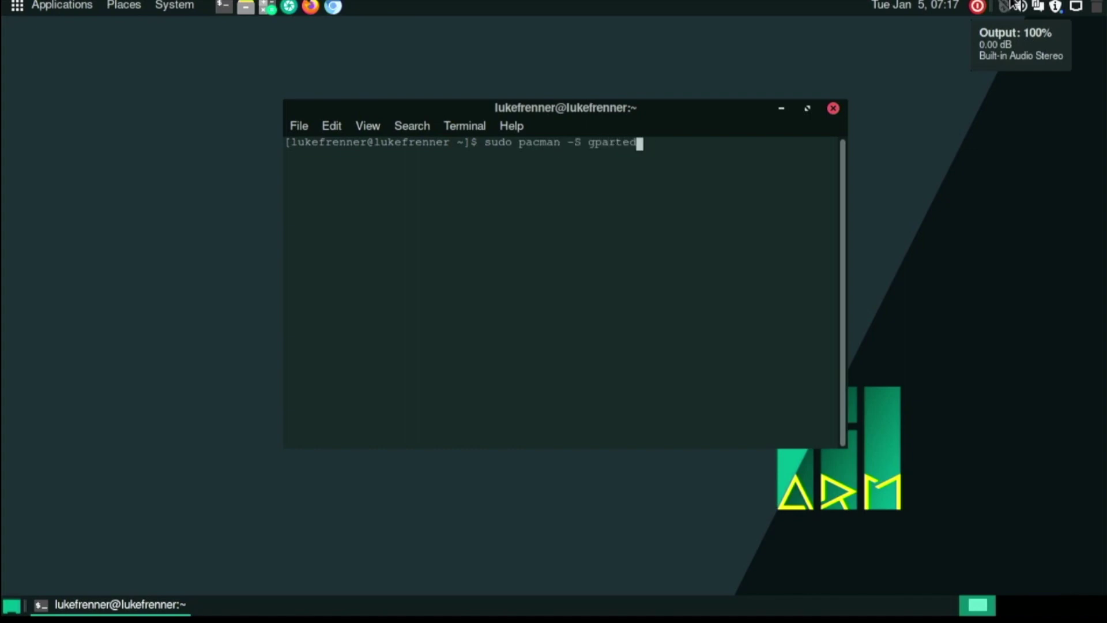
key(Return)
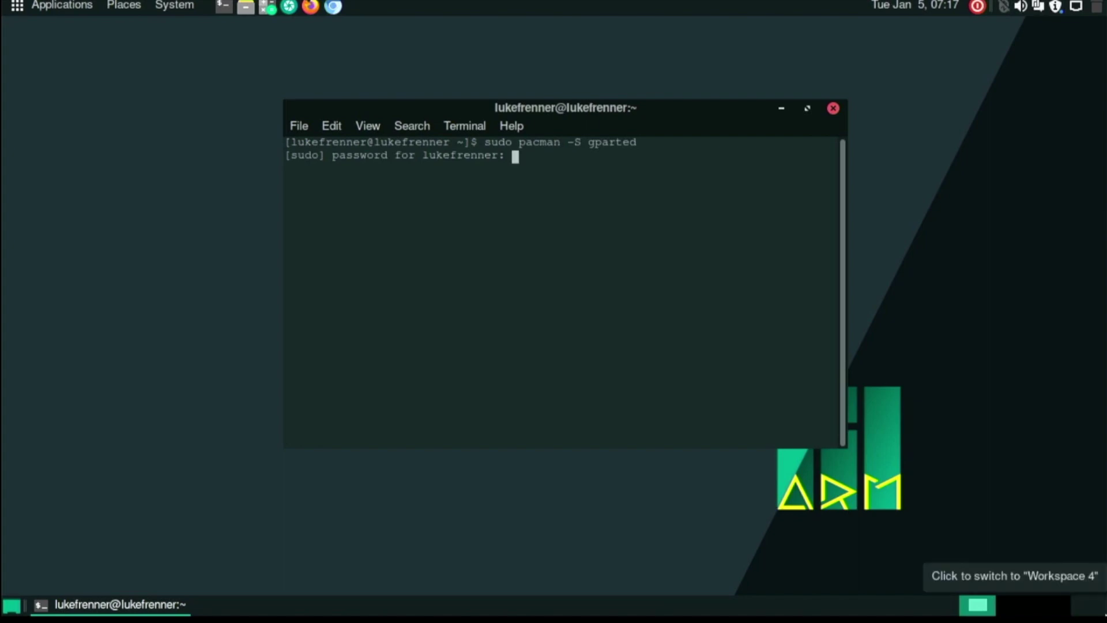
key(Return)
text(y)
key(Return)
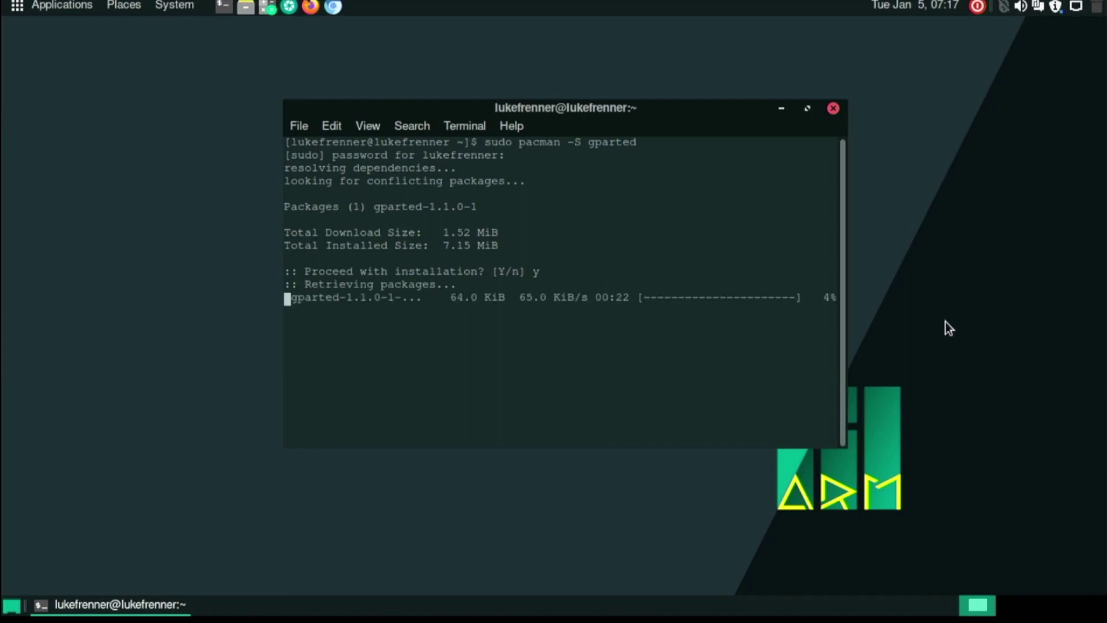
Review the optional dependency lines of the finished install, then close the terminal.
drag(561, 115, 561, 106)
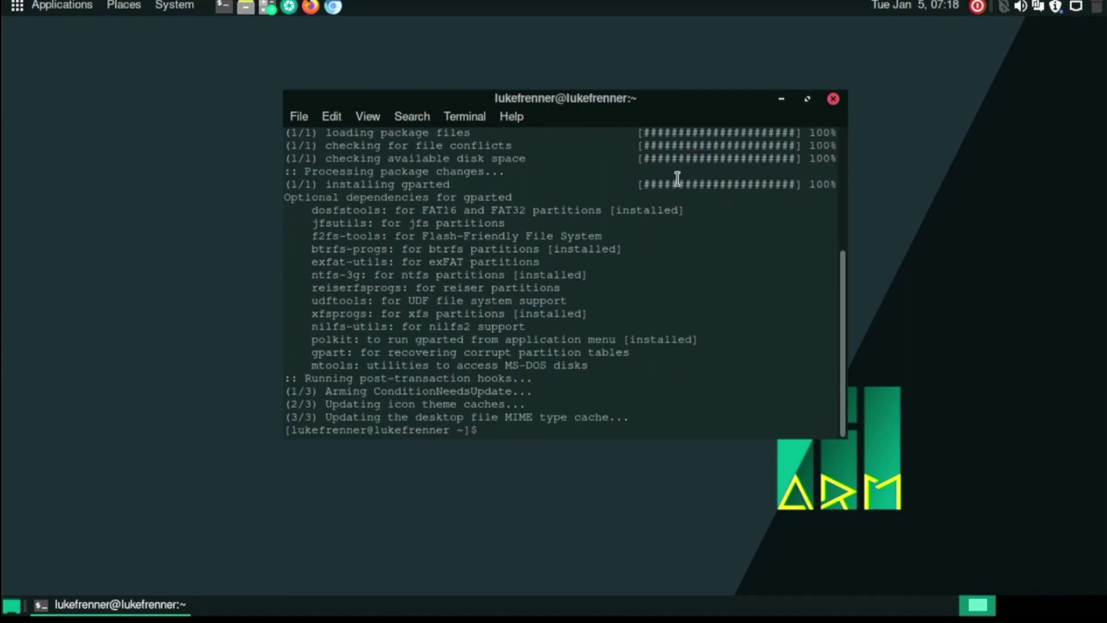
drag(702, 262, 635, 363)
click(629, 351)
click(834, 102)
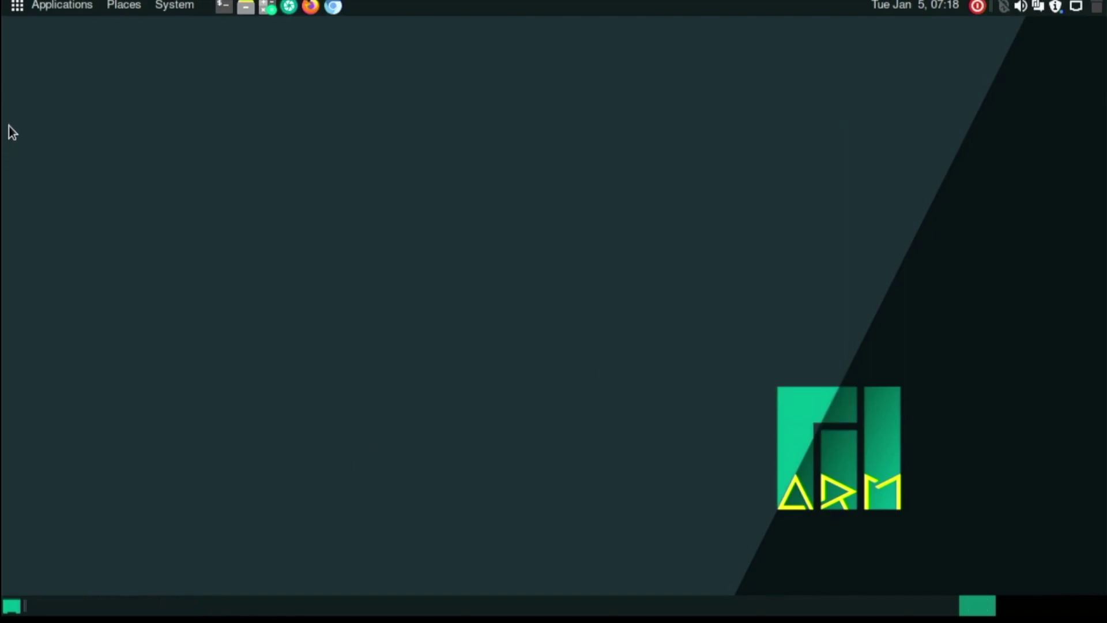
click(3, 4)
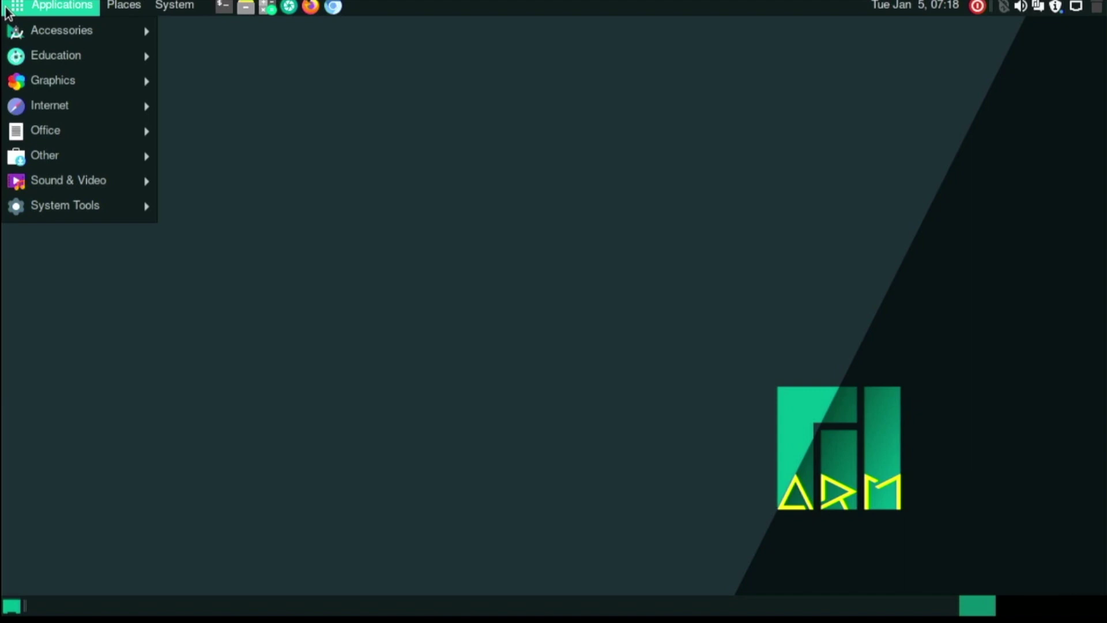
mouse_move(24, 83)
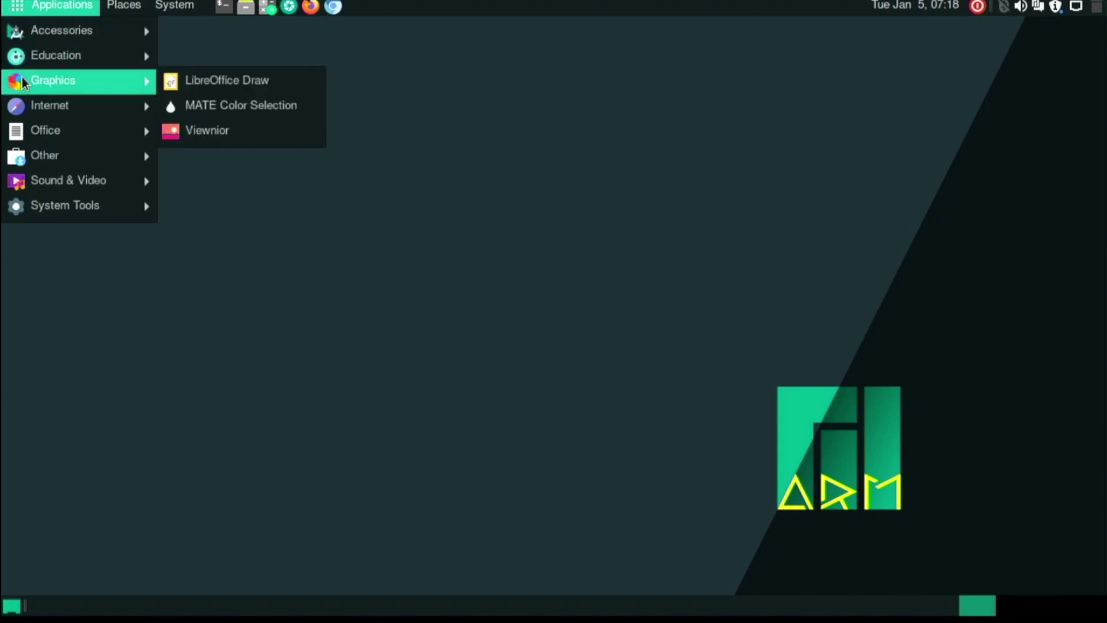
mouse_move(24, 53)
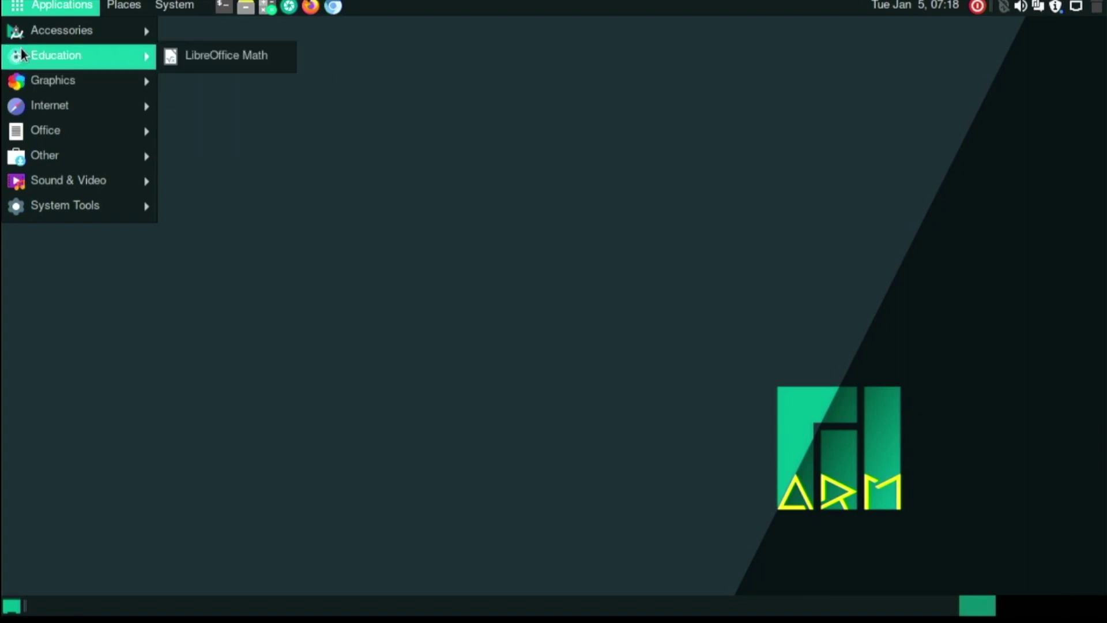
mouse_move(59, 112)
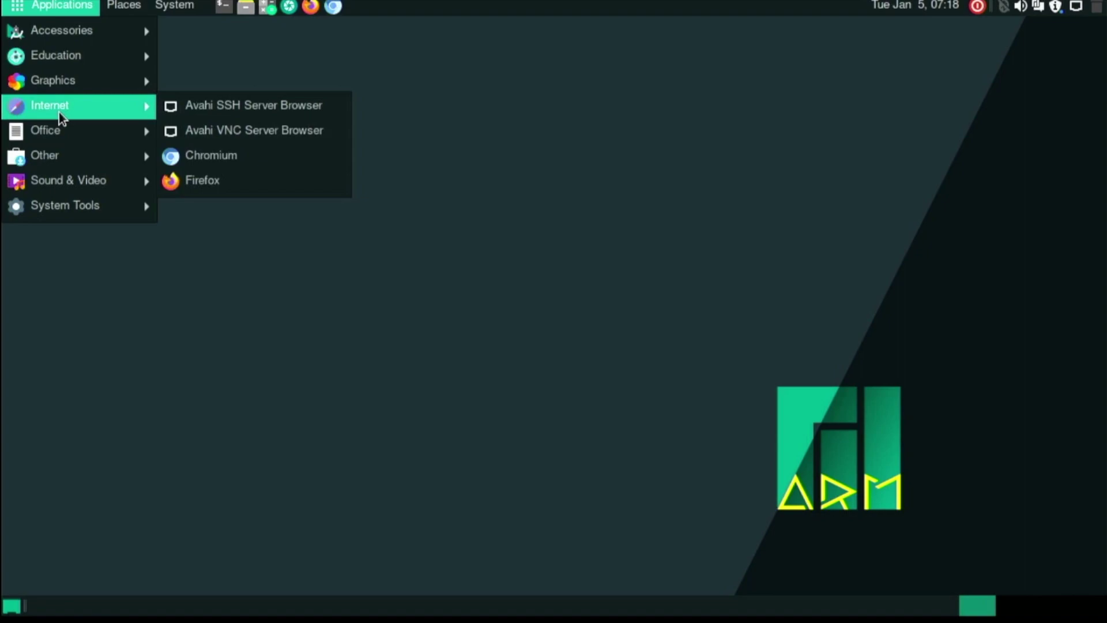
mouse_move(62, 213)
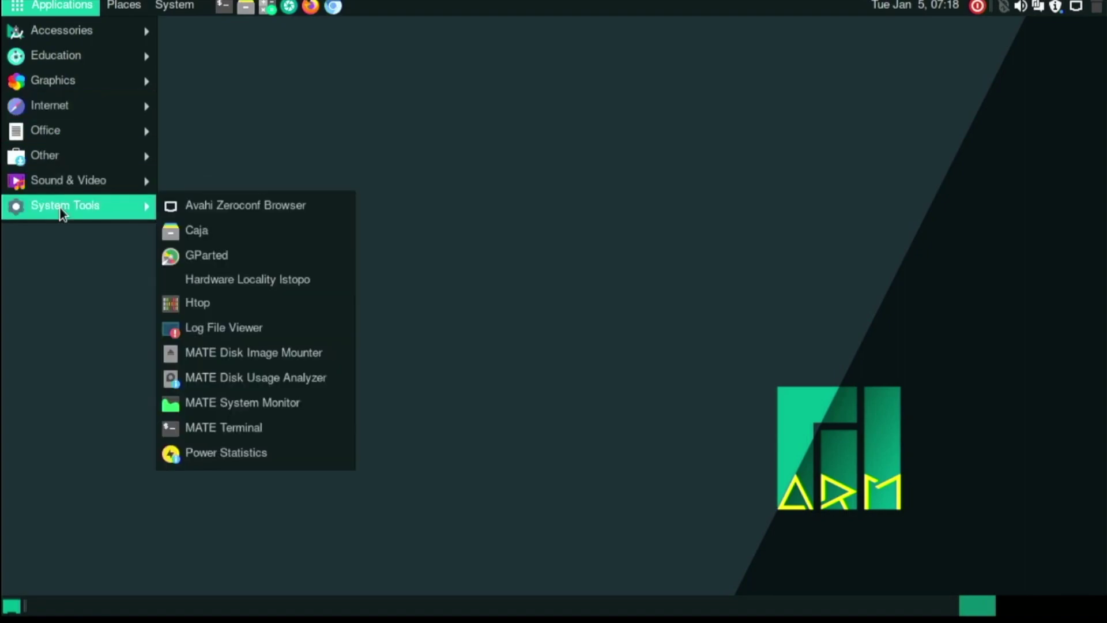
click(207, 262)
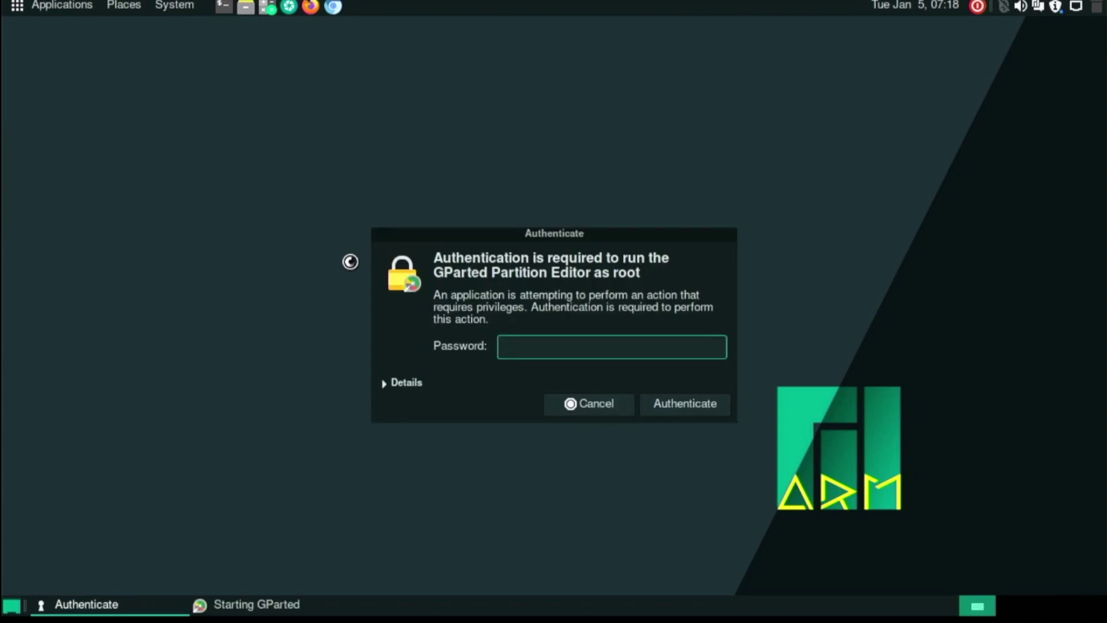
text(********)
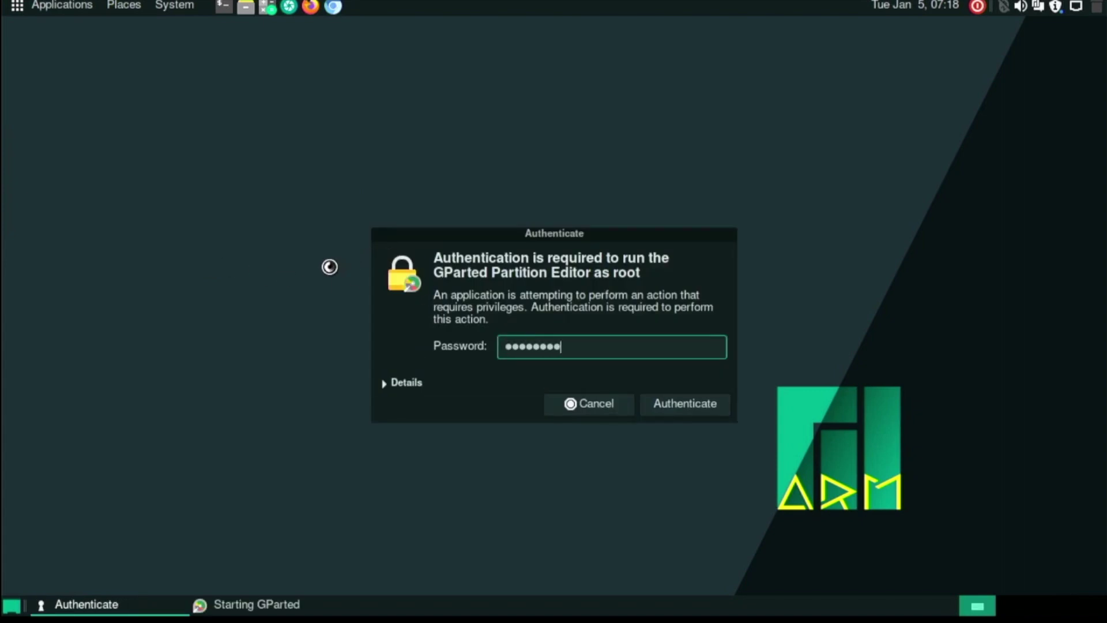
text(*)
key(Return)
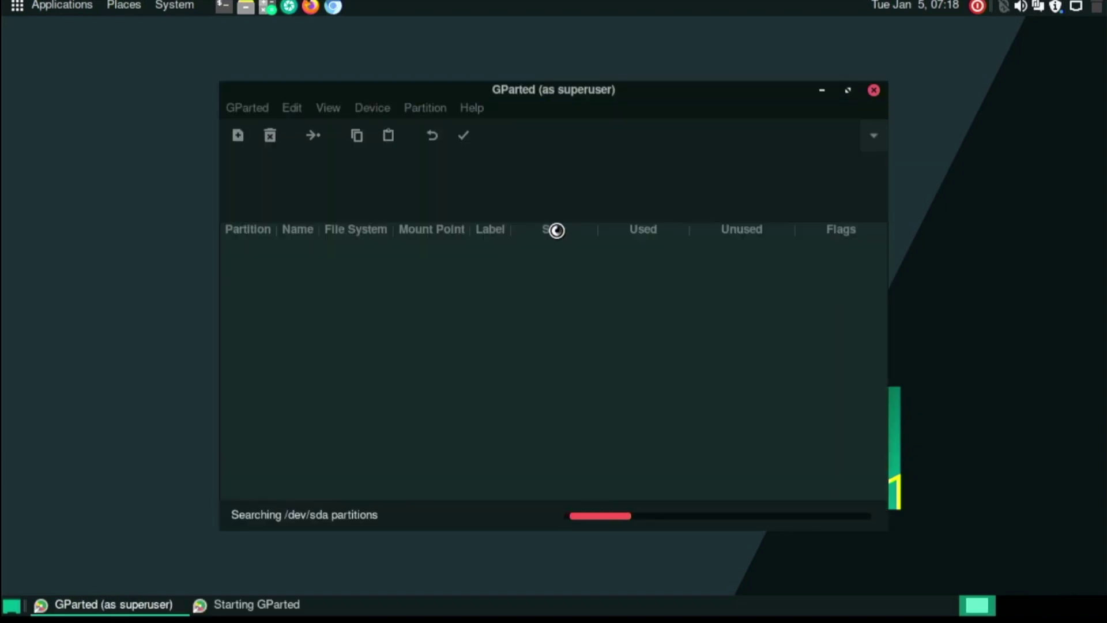
drag(490, 92, 550, 42)
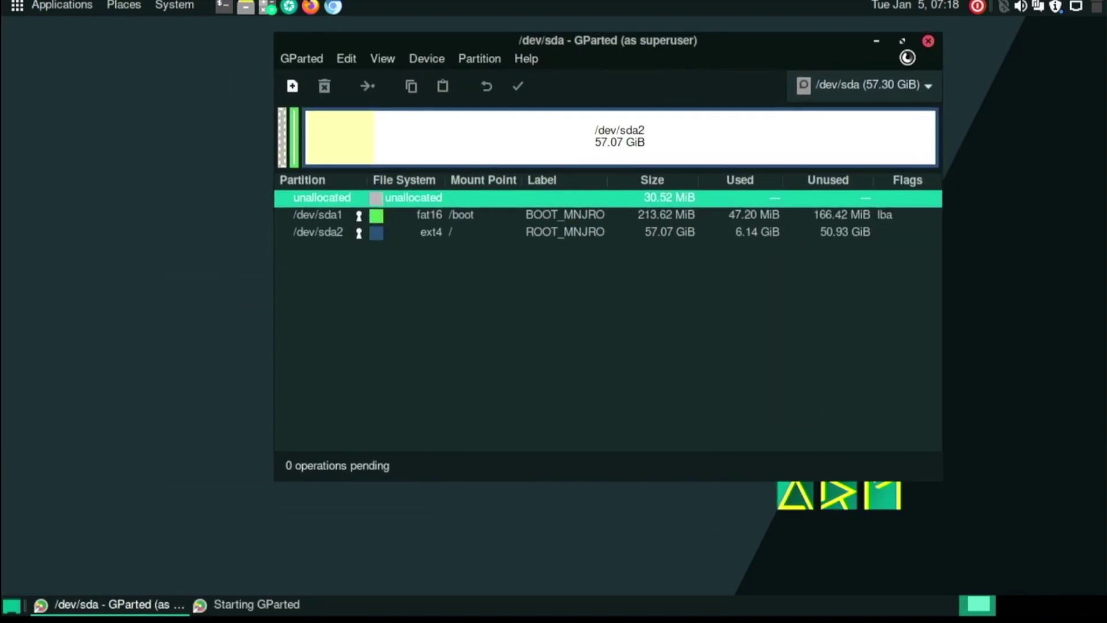
click(928, 40)
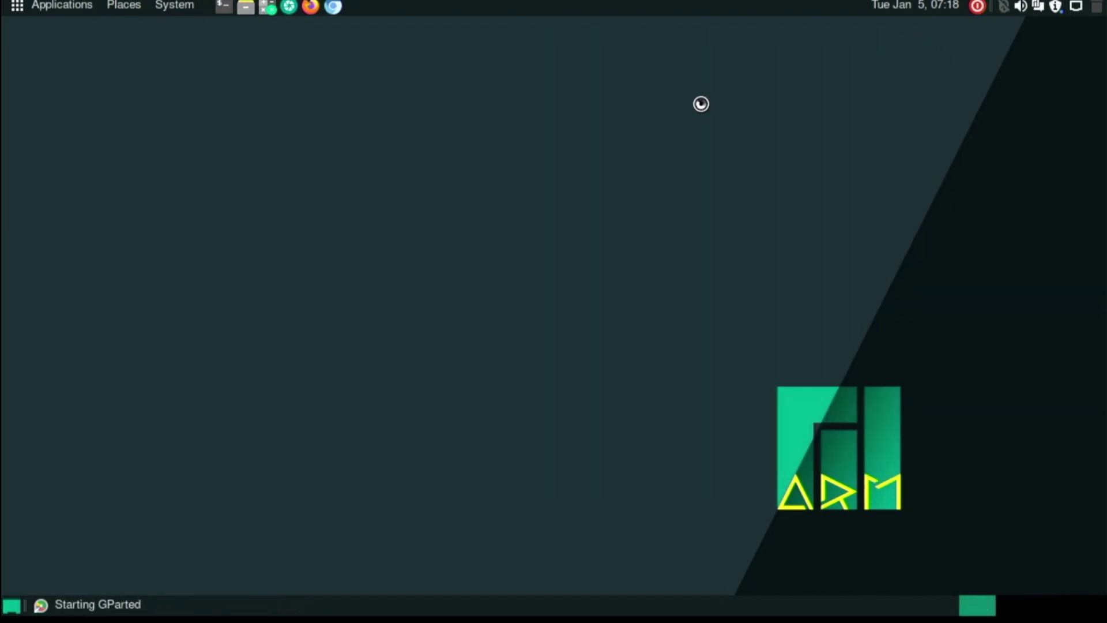